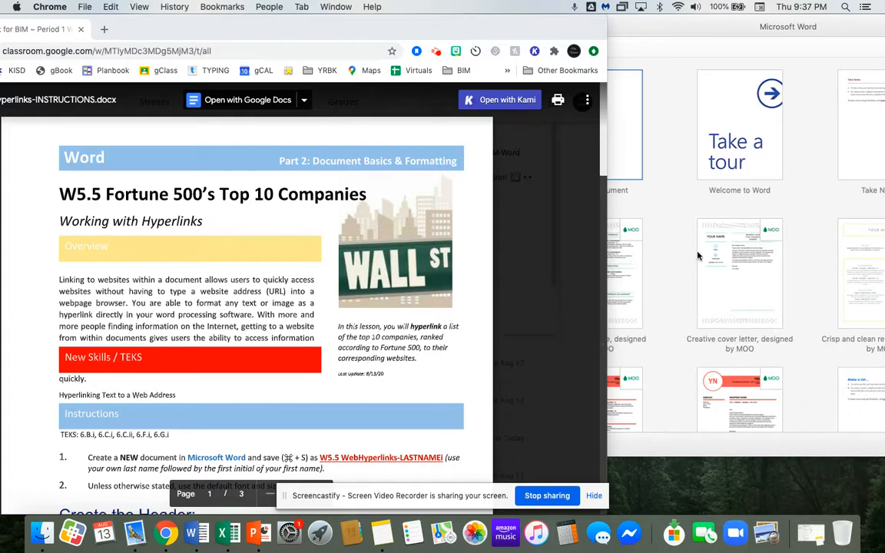
- Create a new blank Word document from the start gallery
left_click(621, 170)
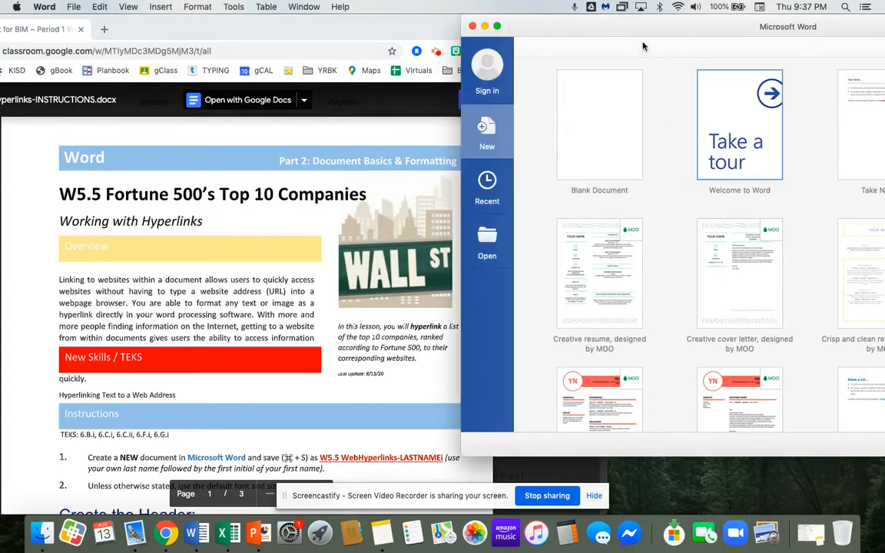
left_click_drag(643, 36, 621, 43)
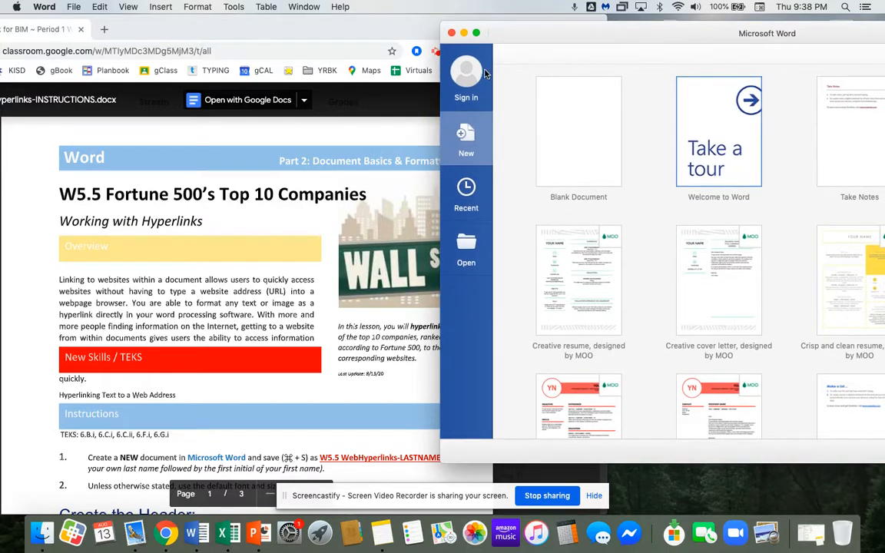
double_click(579, 153)
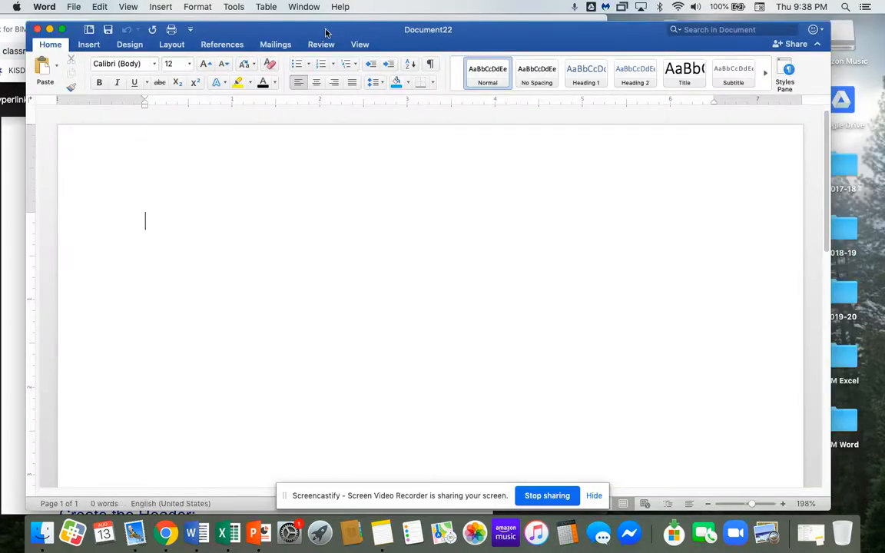
- Arrange Document22 on the right half of the screen beside the Chrome instructions
left_click_drag(293, 26, 575, 29)
double_click(607, 35)
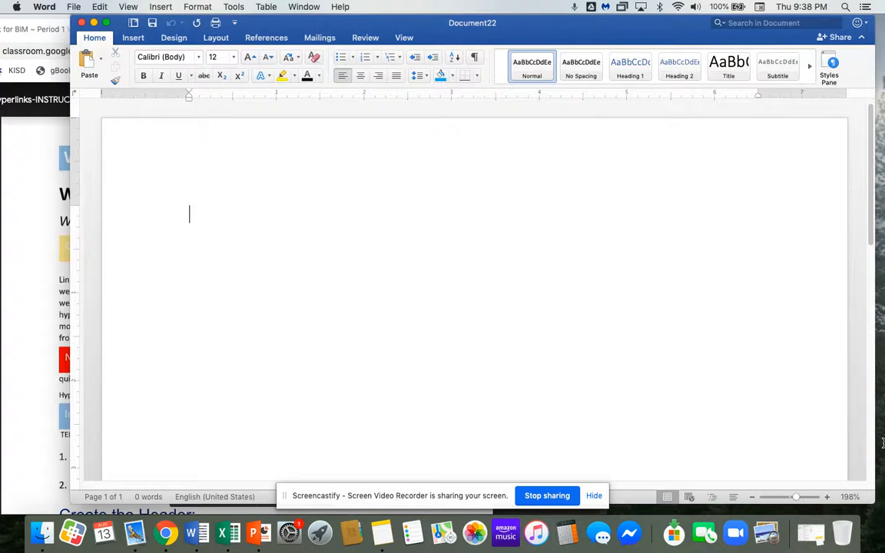
left_click_drag(881, 478, 588, 482)
left_click_drag(286, 29, 582, 28)
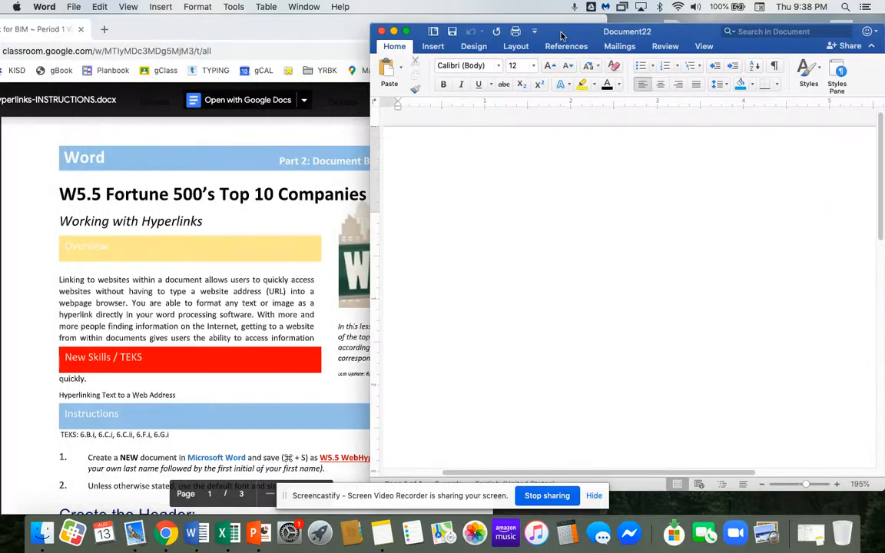
left_click(250, 34)
left_click_drag(250, 34, 226, 34)
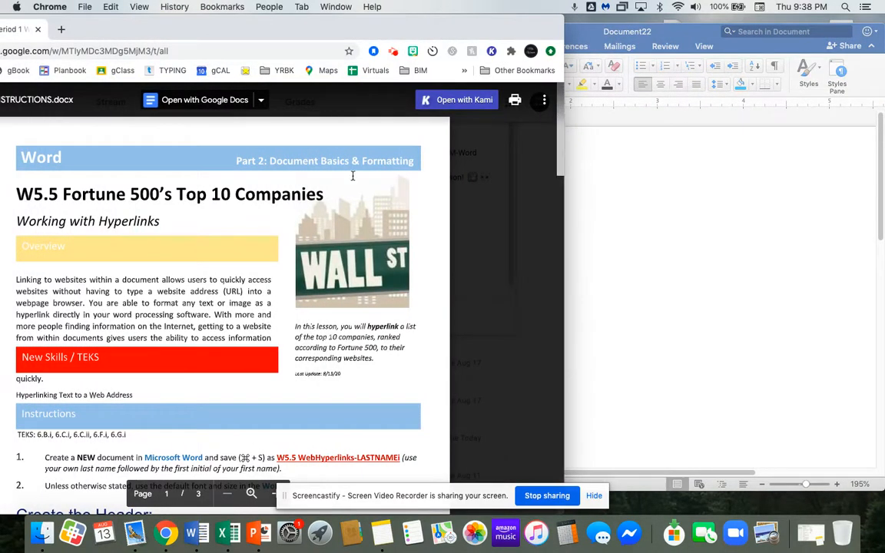
scroll(259, 368, "down", 5)
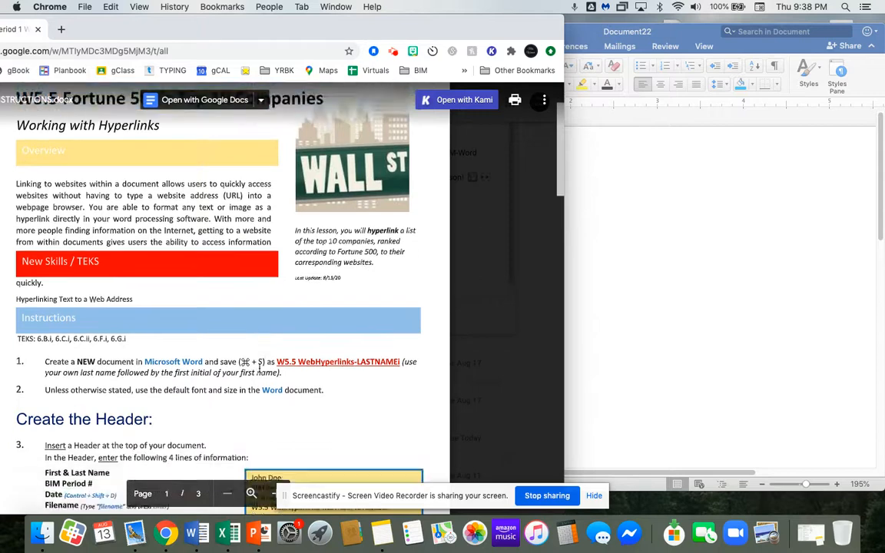
scroll(259, 369, "down", 2)
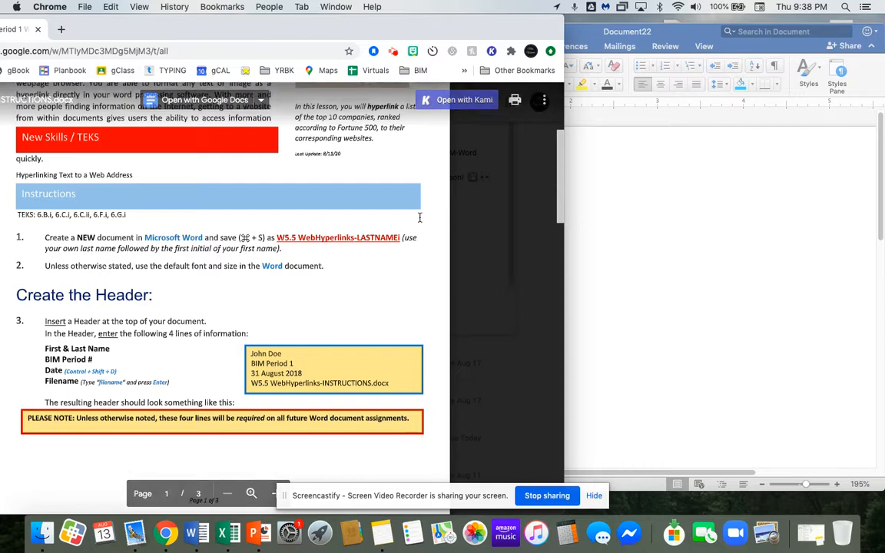
left_click(706, 284)
left_click_drag(681, 38, 653, 38)
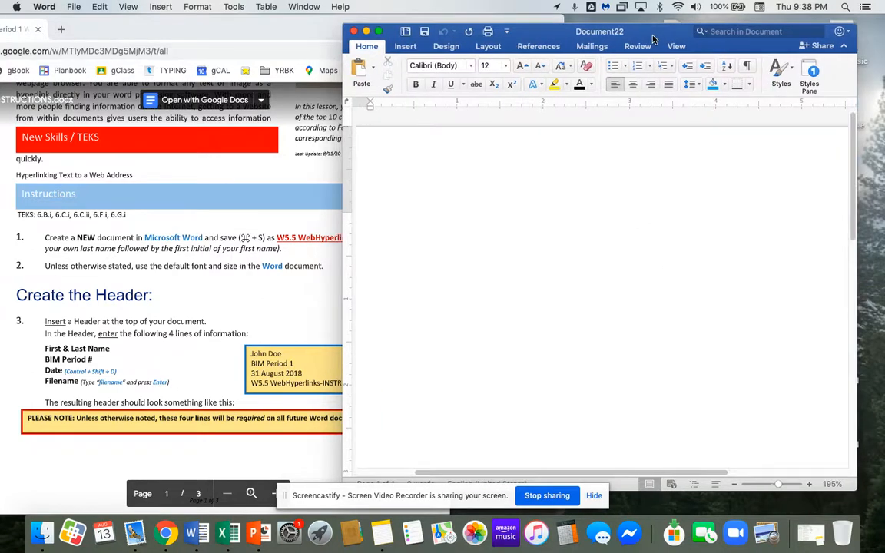
- Choose Documents > BIM Word as the save location
key("super+s")
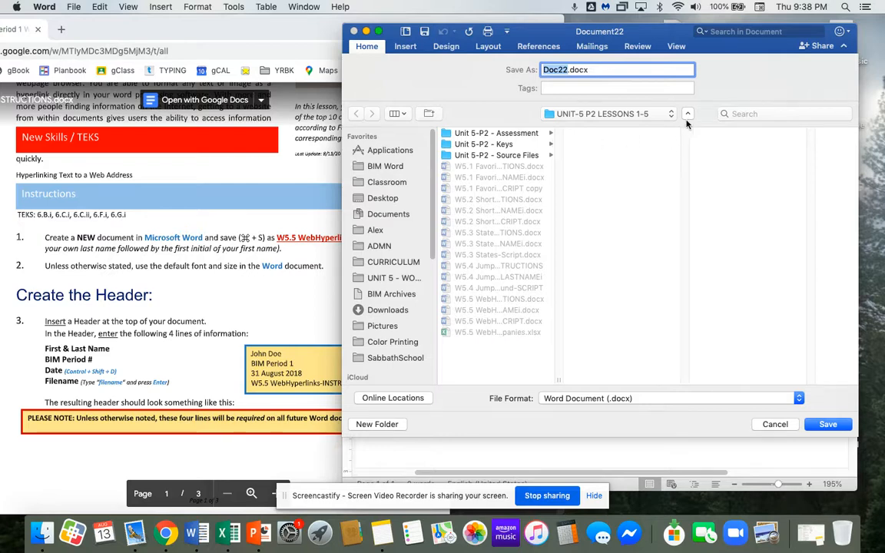
left_click(688, 113)
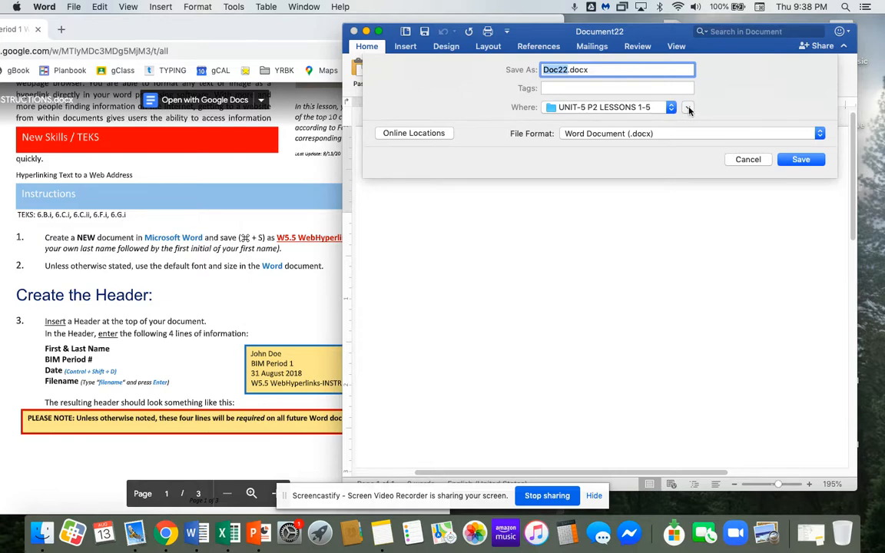
left_click(689, 109)
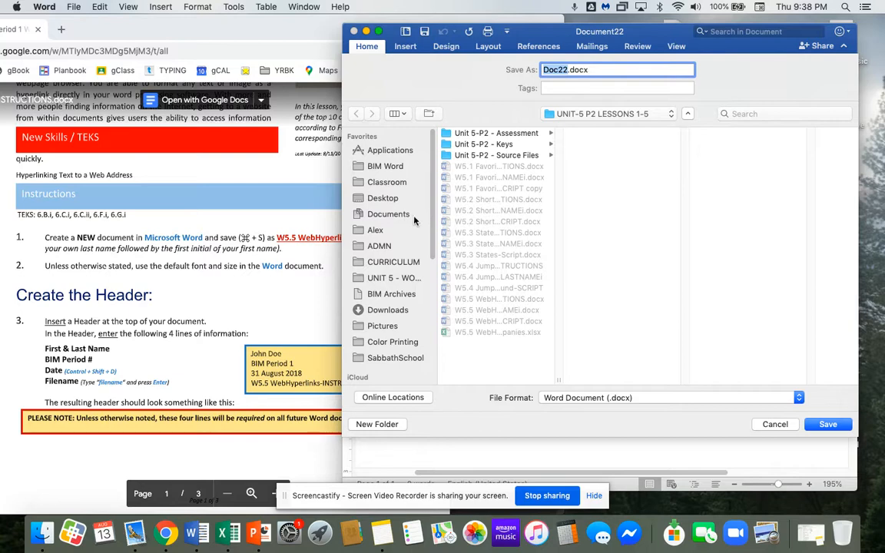
left_click(388, 167)
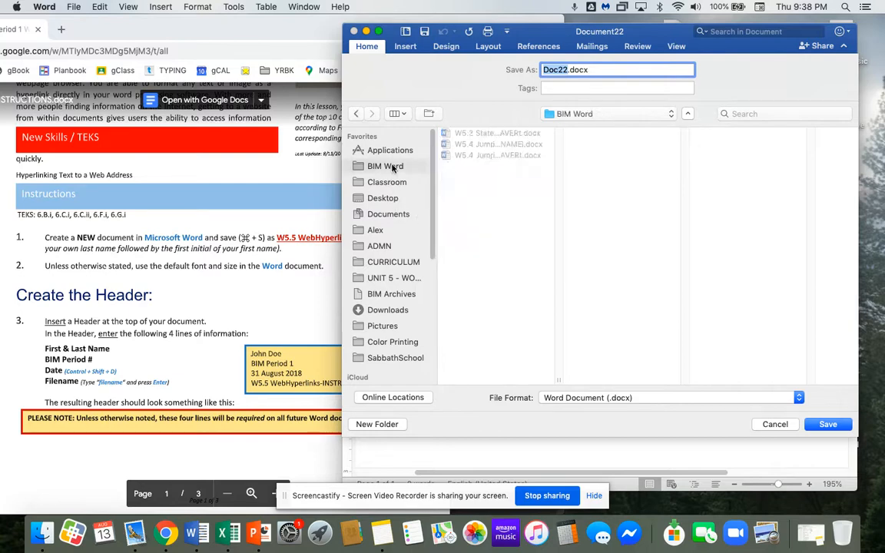
left_click(393, 214)
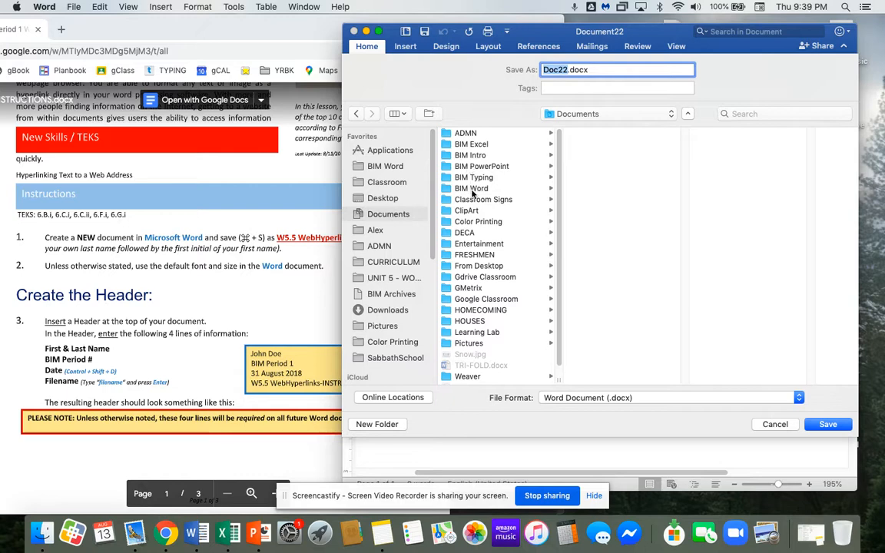
left_click(471, 189)
left_click_drag(471, 192, 490, 191)
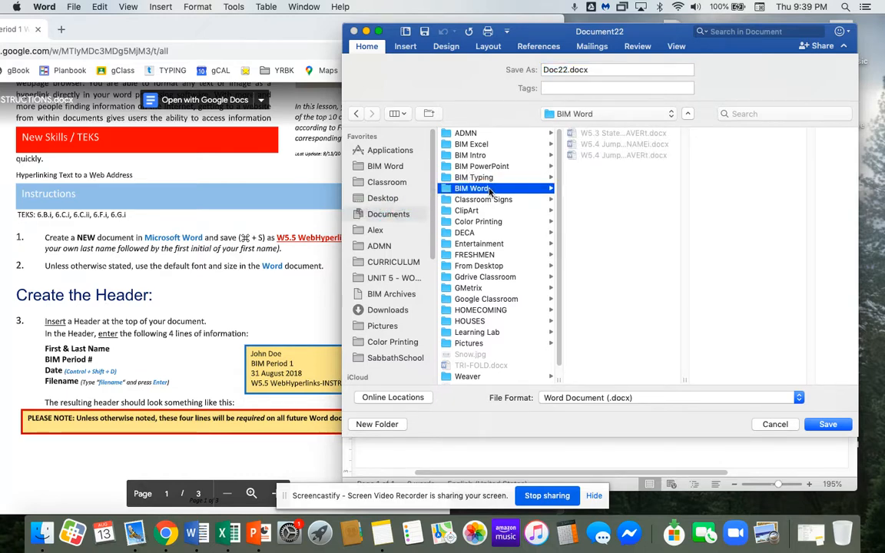
left_click(388, 167)
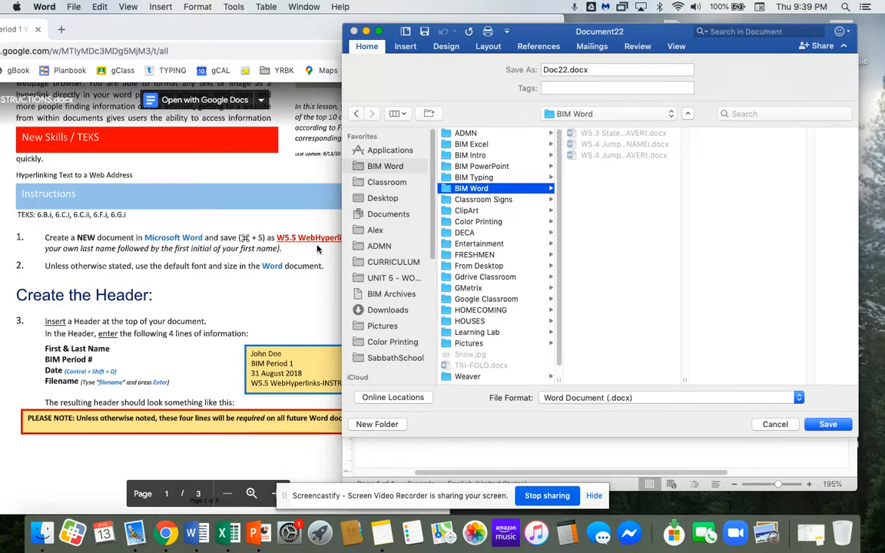
left_click_drag(525, 34, 553, 32)
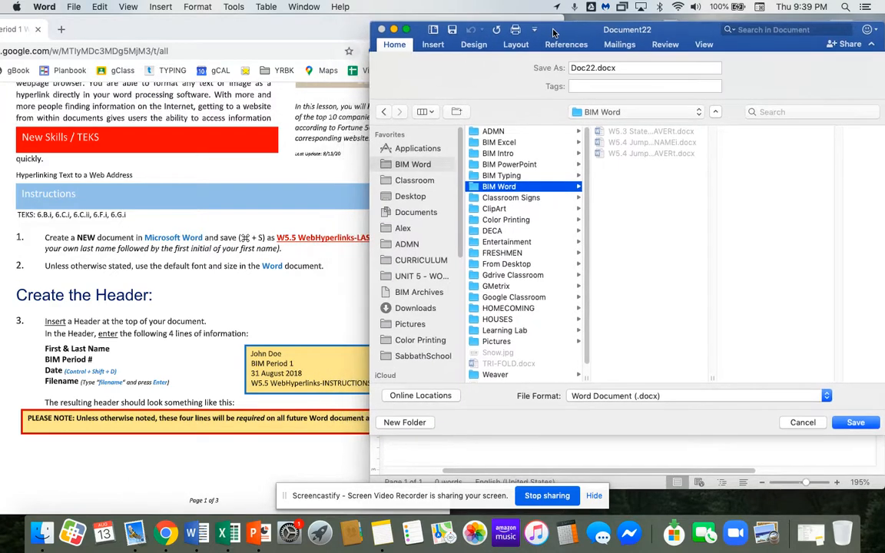
- Name the file W5.5 WebHyperlinks with the student's surname and initial, and save it
left_click(629, 158)
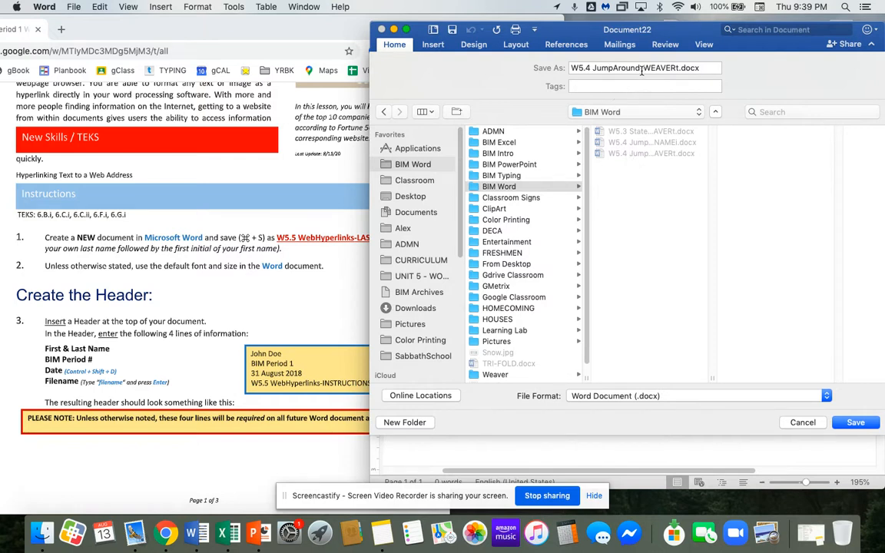
left_click_drag(641, 68, 596, 75)
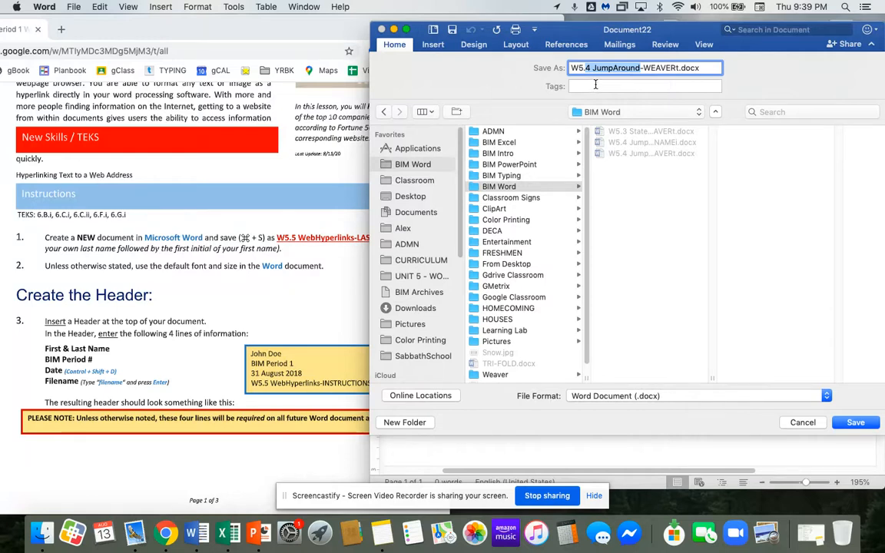
type("5")
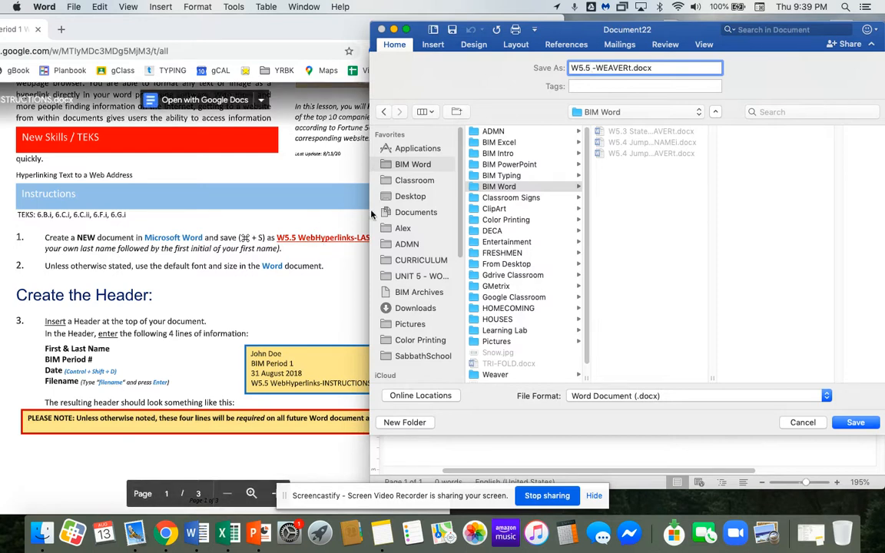
type(" WebHyperlinks")
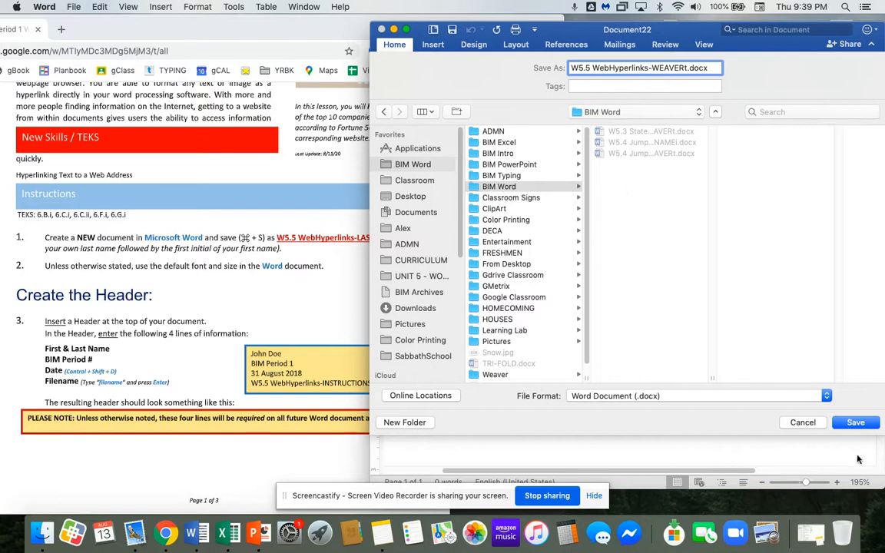
left_click(856, 422)
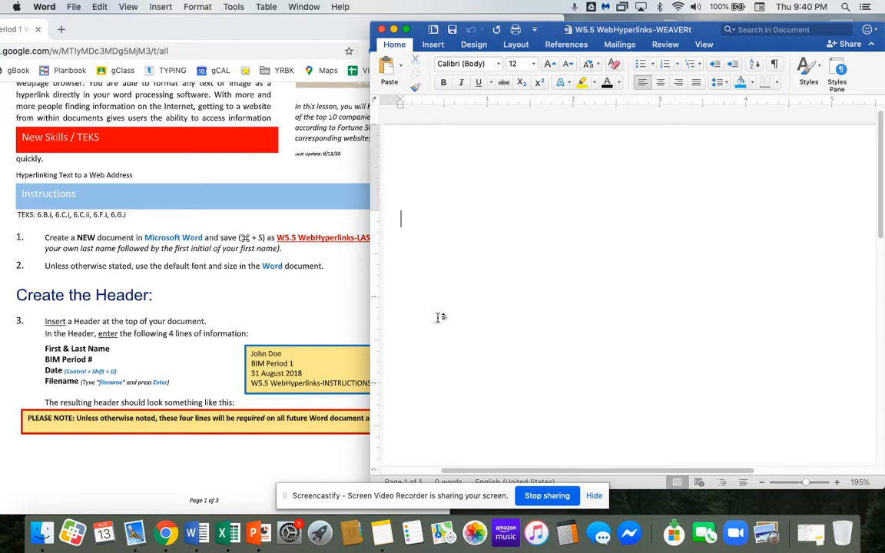
- Open the page header for editing and switch the view to Page Width
double_click(505, 147)
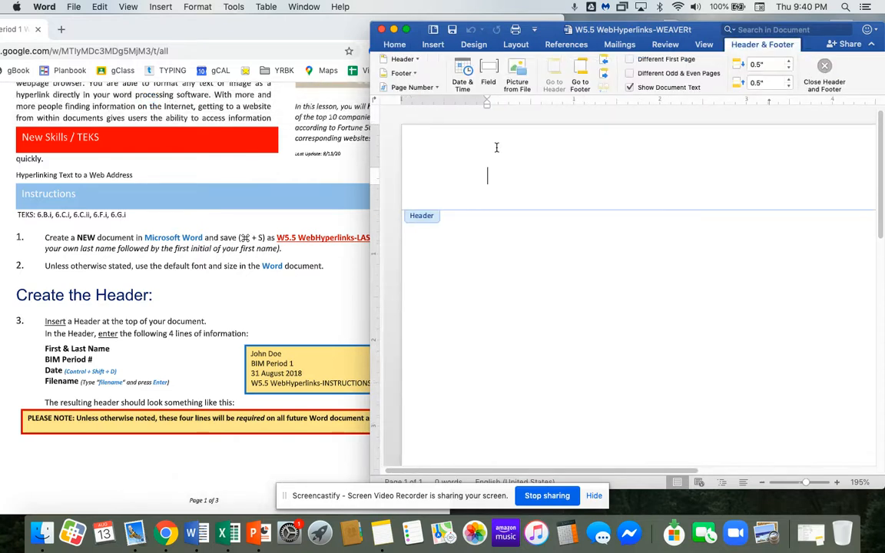
left_click(712, 45)
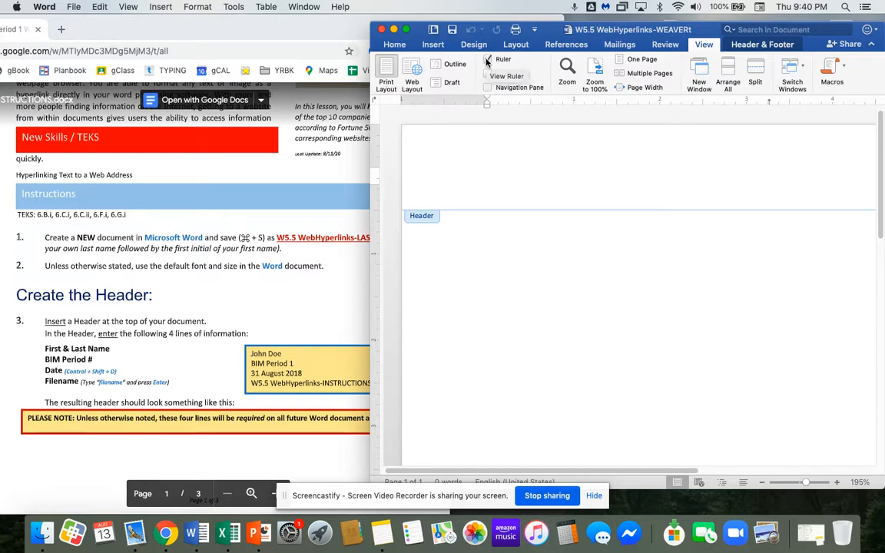
left_click(632, 91)
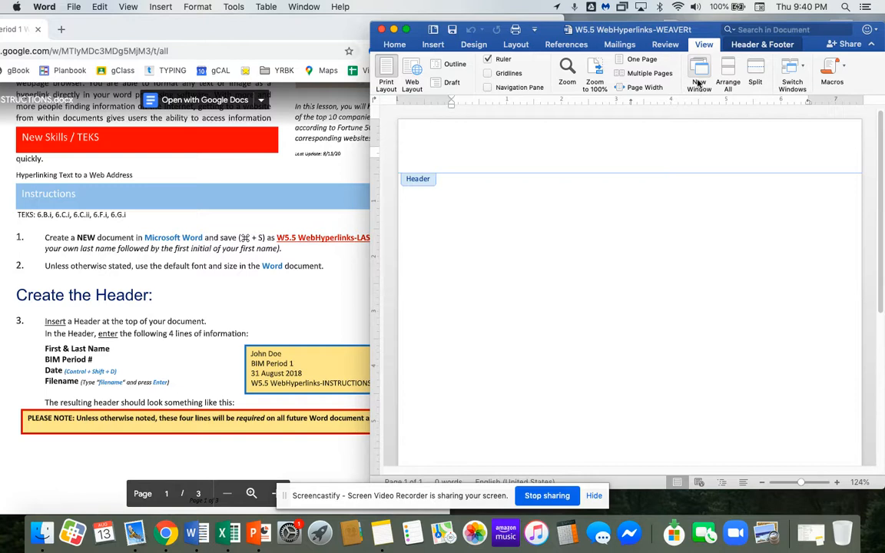
left_click(758, 45)
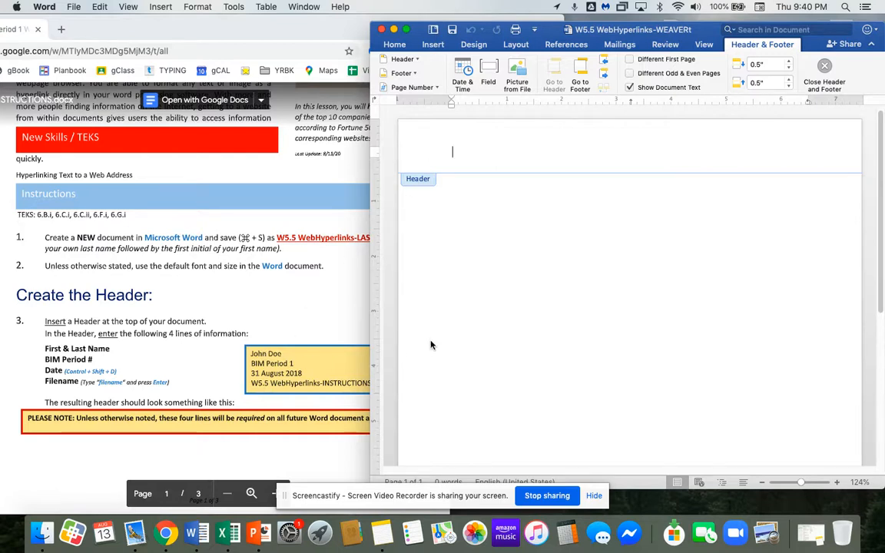
- Type the student's name and 'BIM Period #1' as the first two header lines
type("T'resa Weaver")
key("Return")
type("BIM Period")
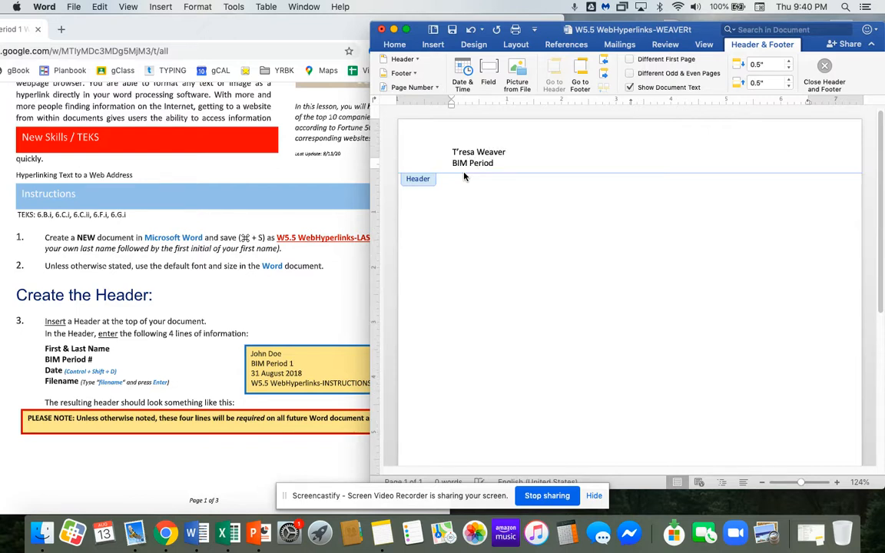
type("#")
key("BackSpace")
type("#1")
key("Return")
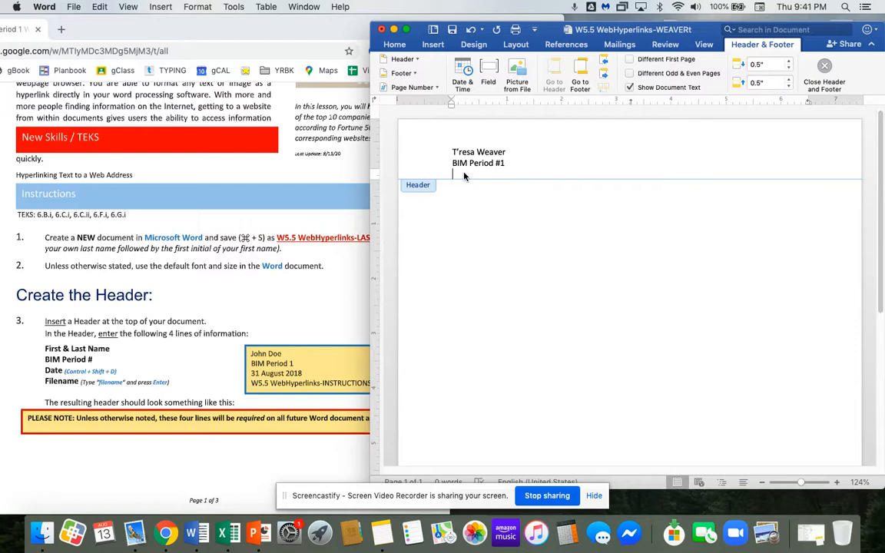
- Add today's date and the file name as header lines three and four, then close the header
key("ctrl+shift+d")
key("Return")
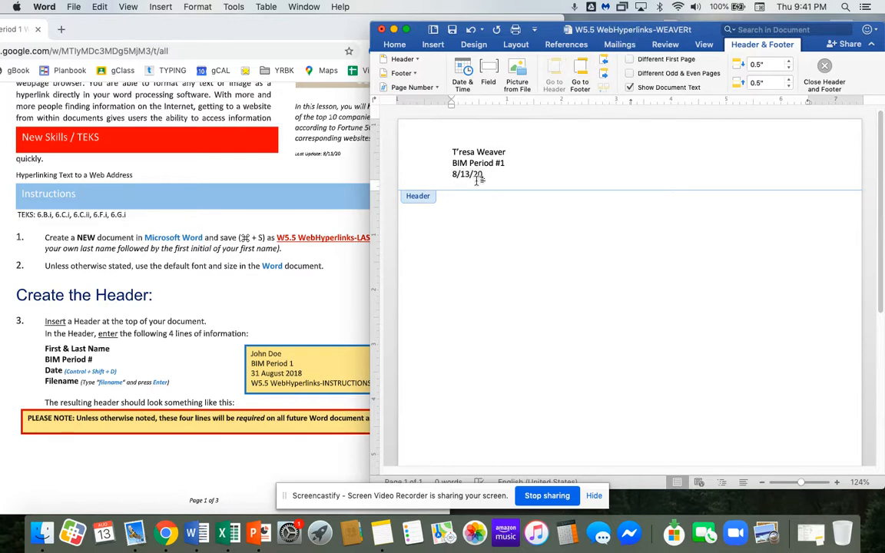
type("filename")
key("Return")
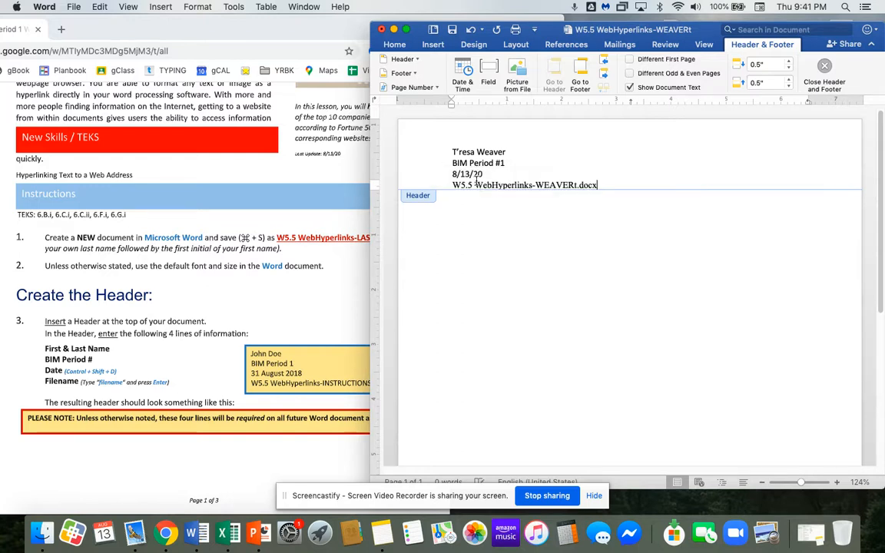
key("Return")
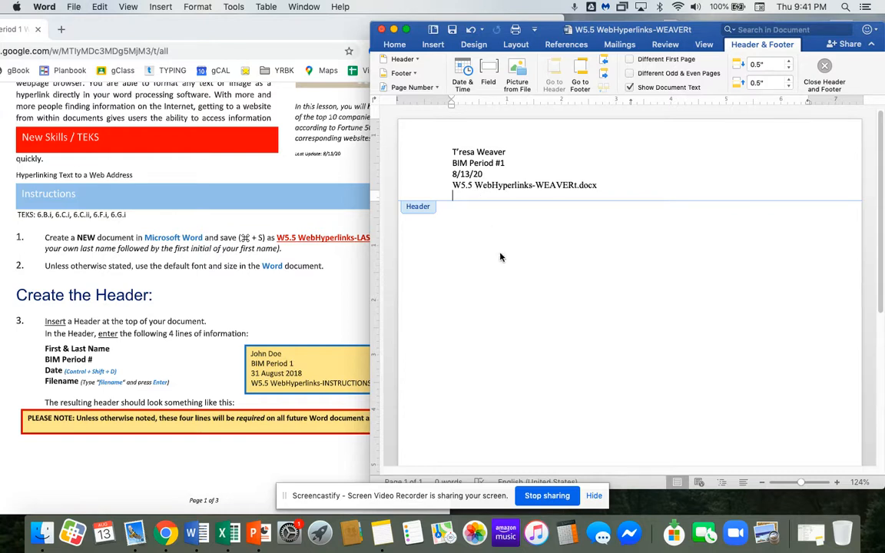
double_click(501, 301)
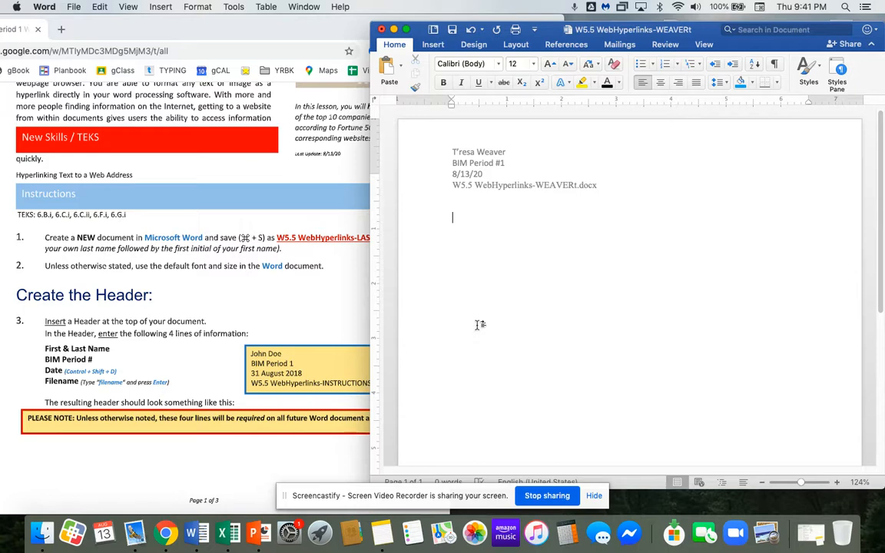
scroll(195, 340, "down", 5)
scroll(217, 383, "down", 5)
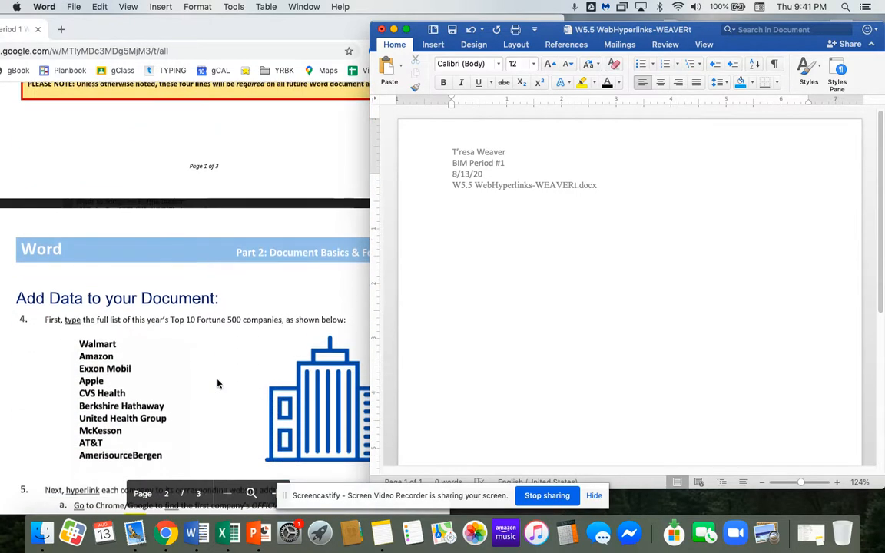
scroll(218, 383, "down", 3)
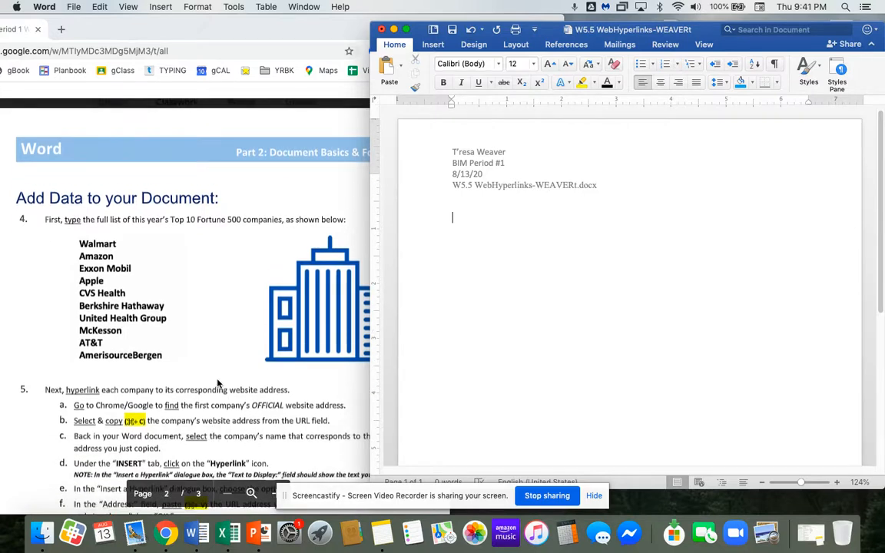
scroll(218, 383, "down", 1)
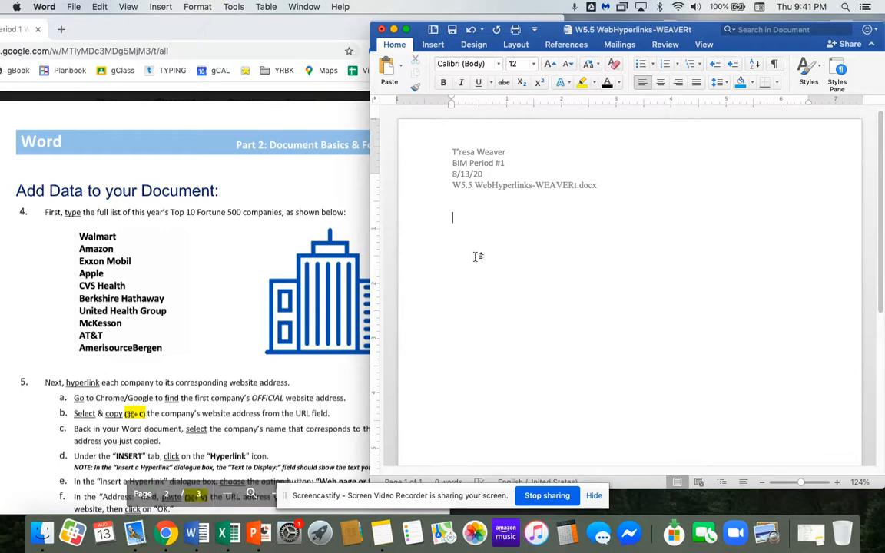
- Type Walmart, Amazon, Exxon Mobil and Apple on separate lines
type("Walmart")
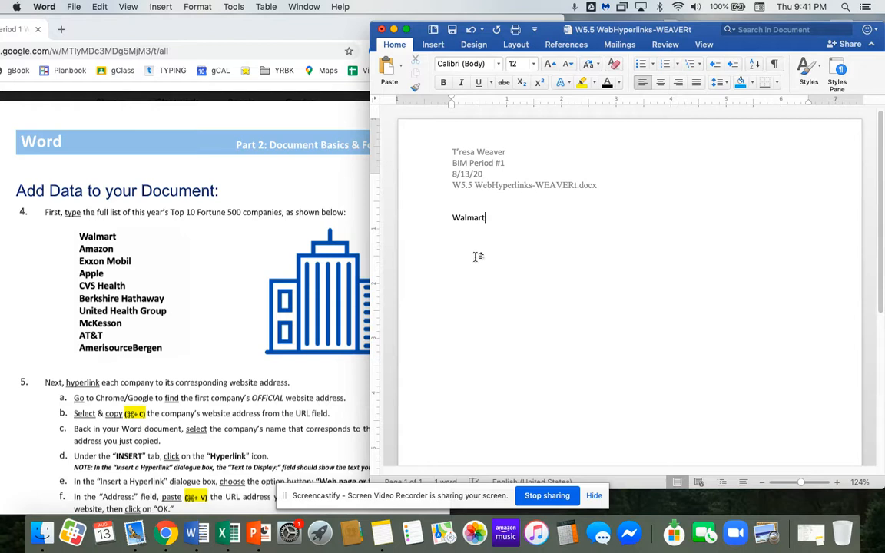
key("Return")
type("Amz")
key("BackSpace")
type("azon ")
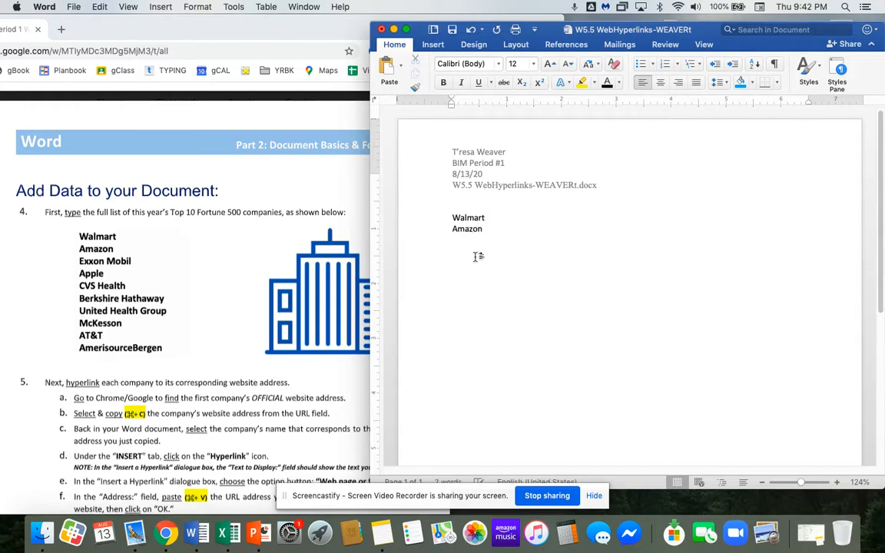
type("Exxon Mo")
type("bil ")
type("Apple")
key("Return")
- Add CVS Health, Berkshire Hathaway, United Health Group, McKesson, AT&T and AmerisourceBergen, one per line
type("CV")
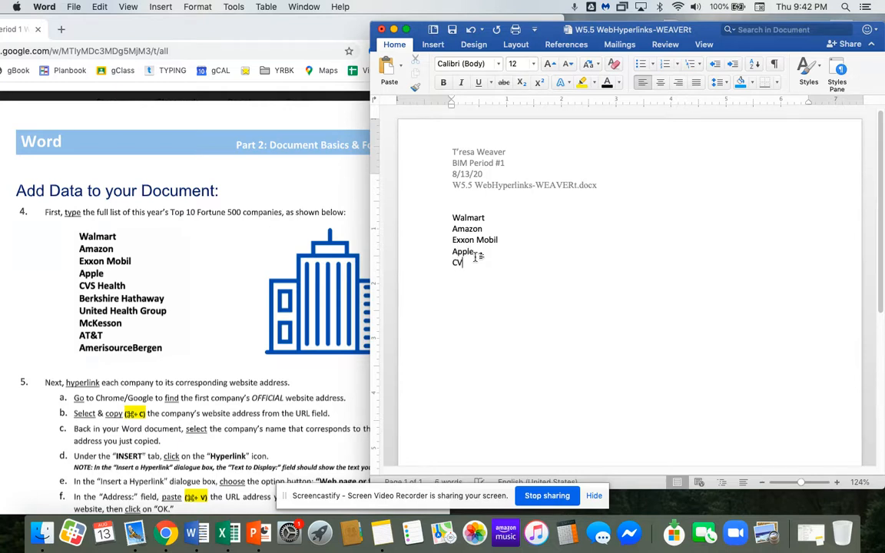
type("S Health Berk")
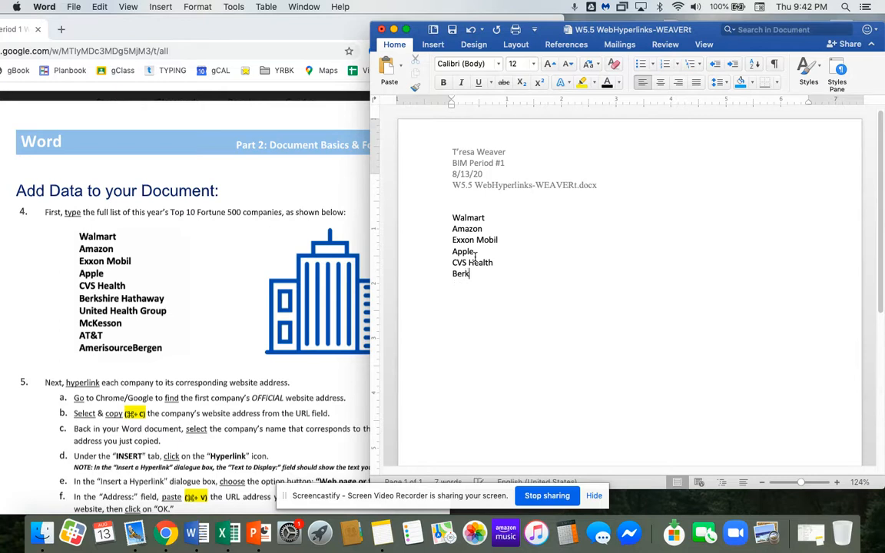
type("shire Hathaway Unit")
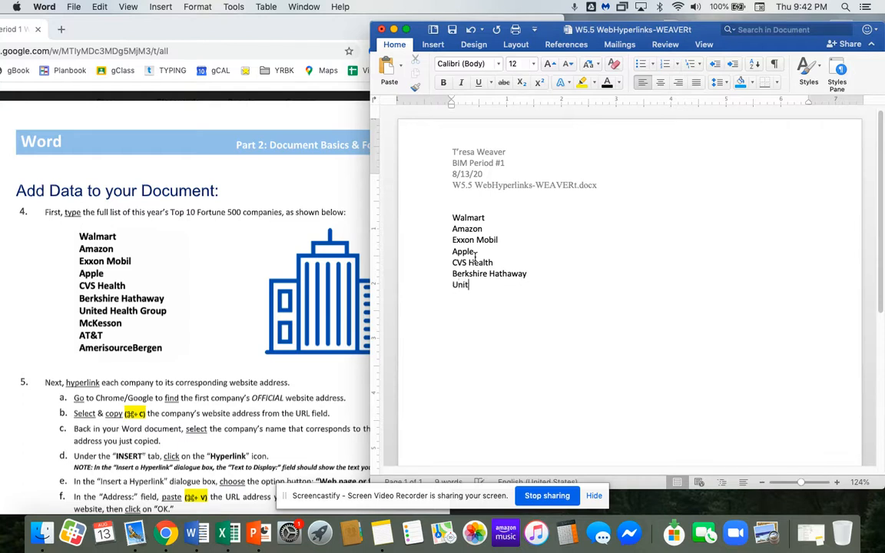
type("ed He")
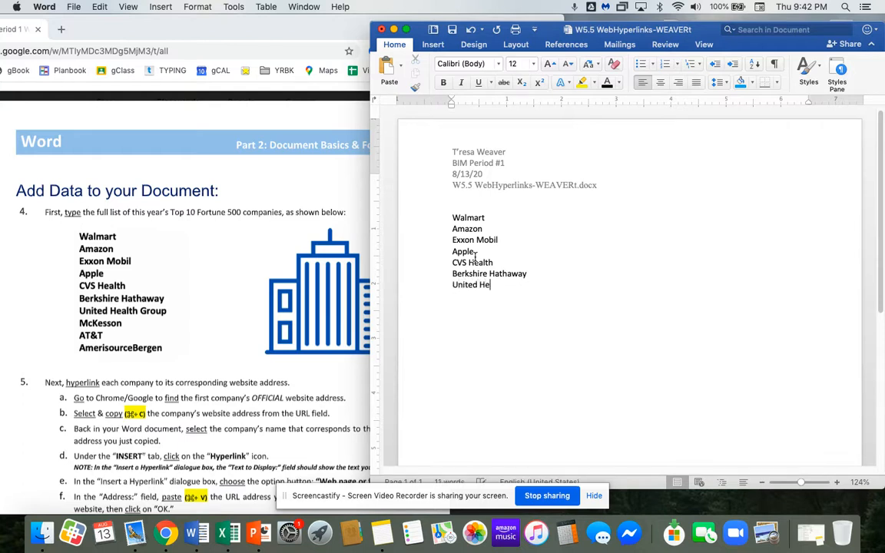
type("alth Group")
key("Return")
type("McKesson")
key("Return")
type("AT&T")
key("Return")
type("AmerisourceBergen")
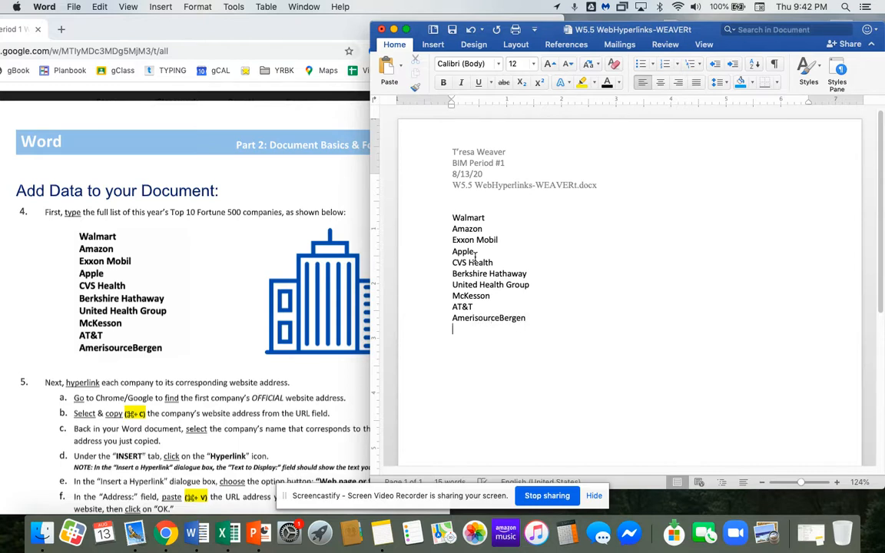
key("Return")
key("Return")
key("Return")
- Open a new Chrome tab showing the Google search page
scroll(272, 277, "down", 3)
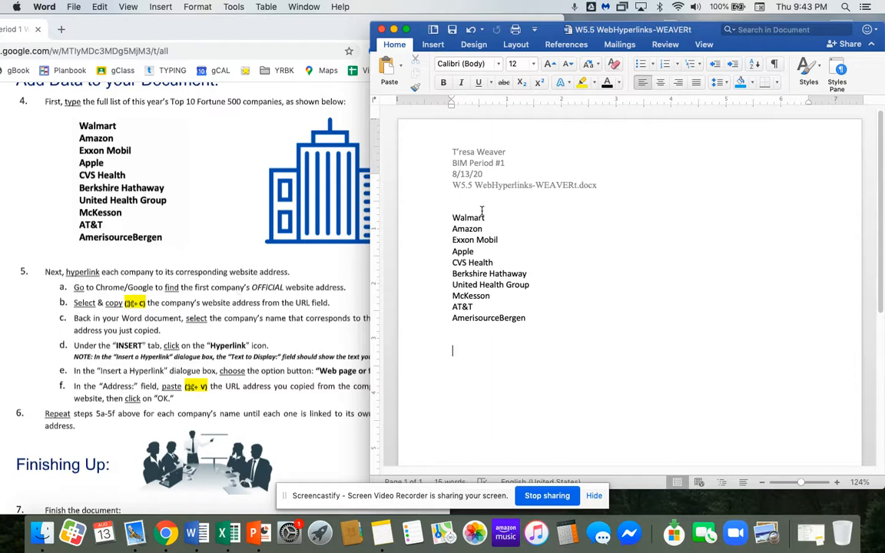
left_click(62, 32)
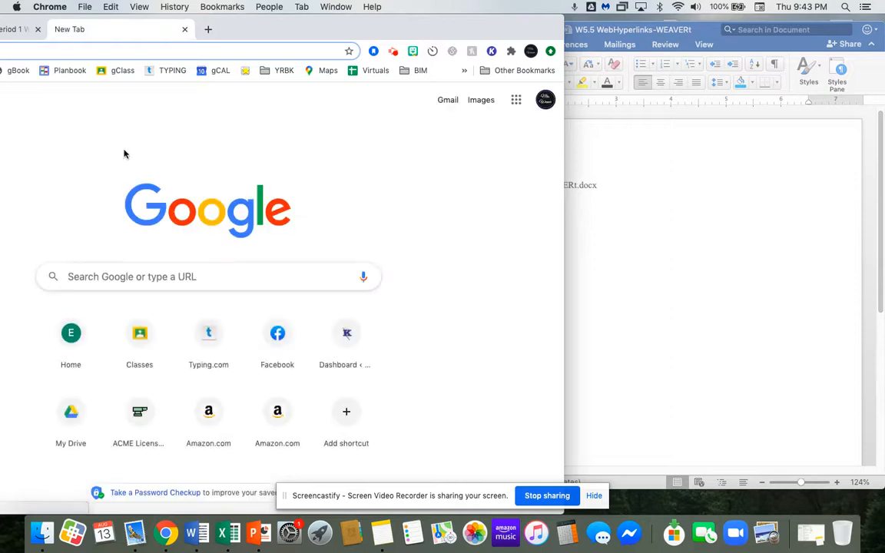
- Load walmart.com in the new tab, then switch back to the Classroom instructions
left_click(131, 276)
type("w")
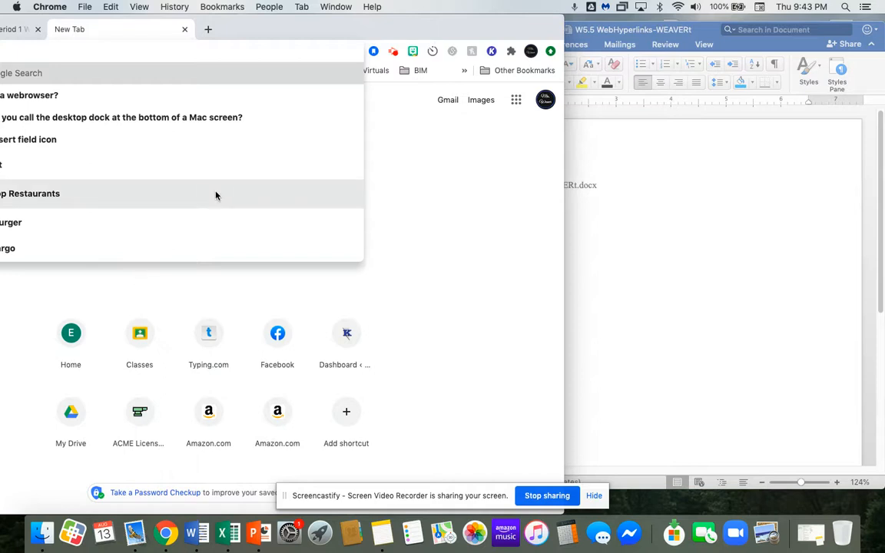
left_click_drag(257, 28, 371, 31)
type("almart.c")
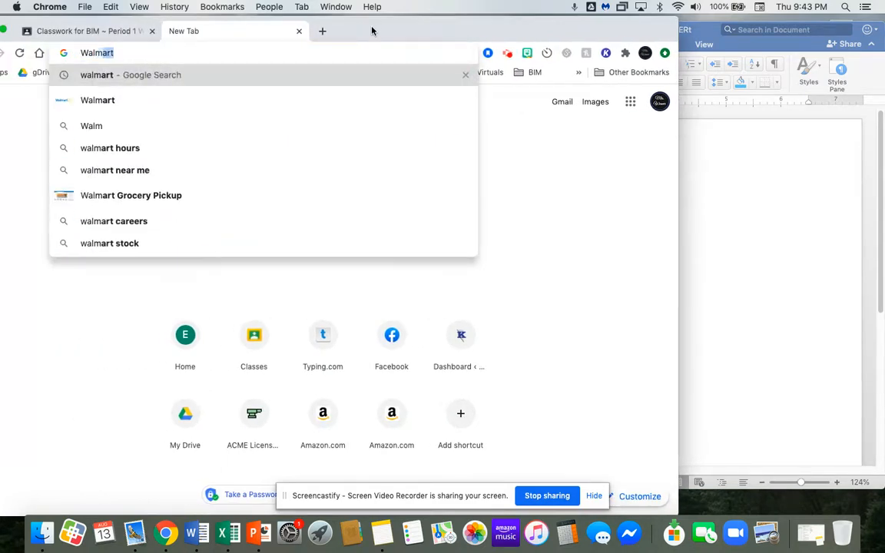
type("om")
key("Return")
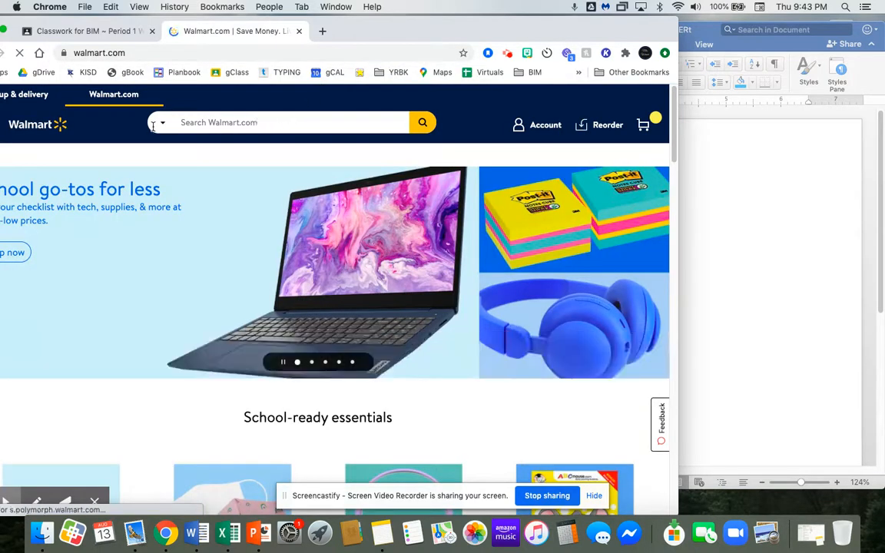
left_click_drag(349, 29, 403, 24)
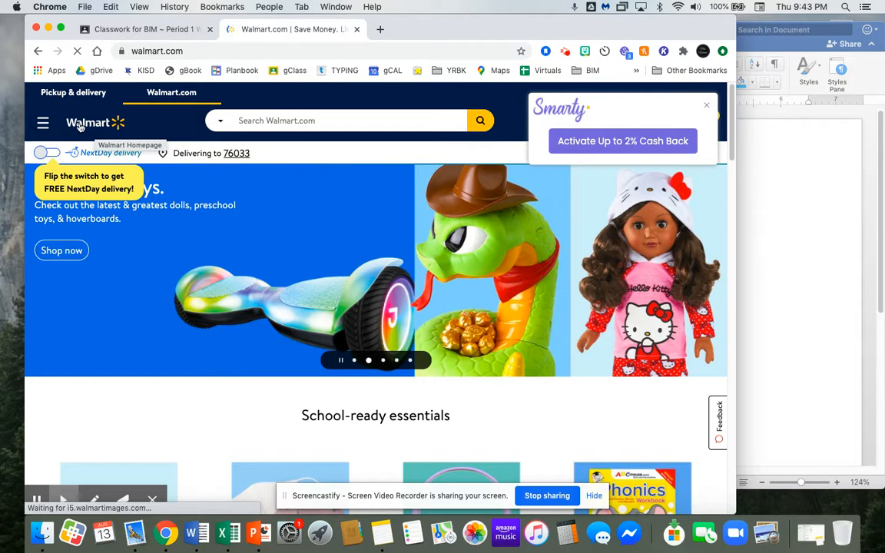
left_click(90, 127)
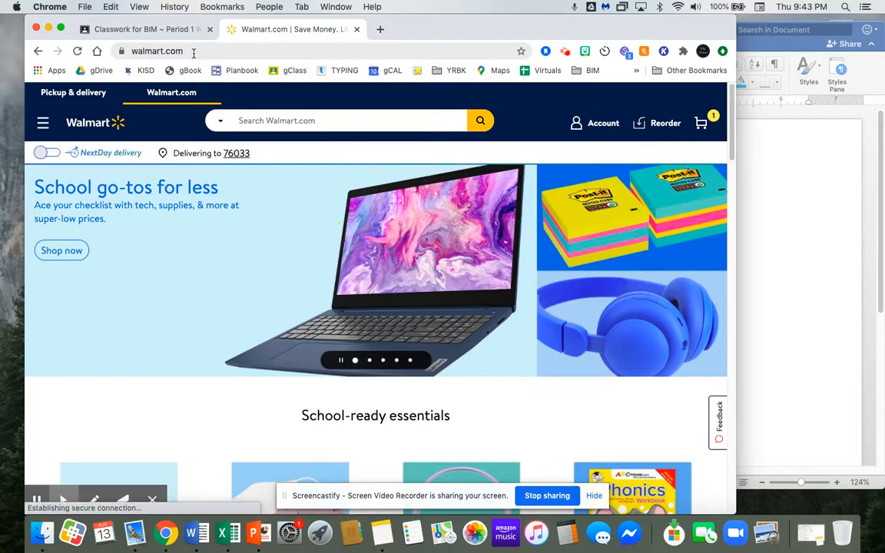
left_click(160, 31)
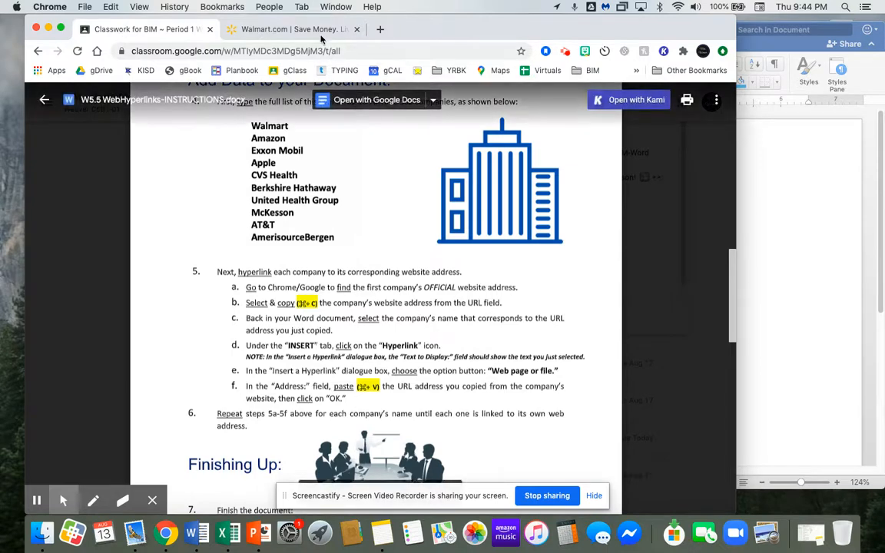
left_click(292, 30)
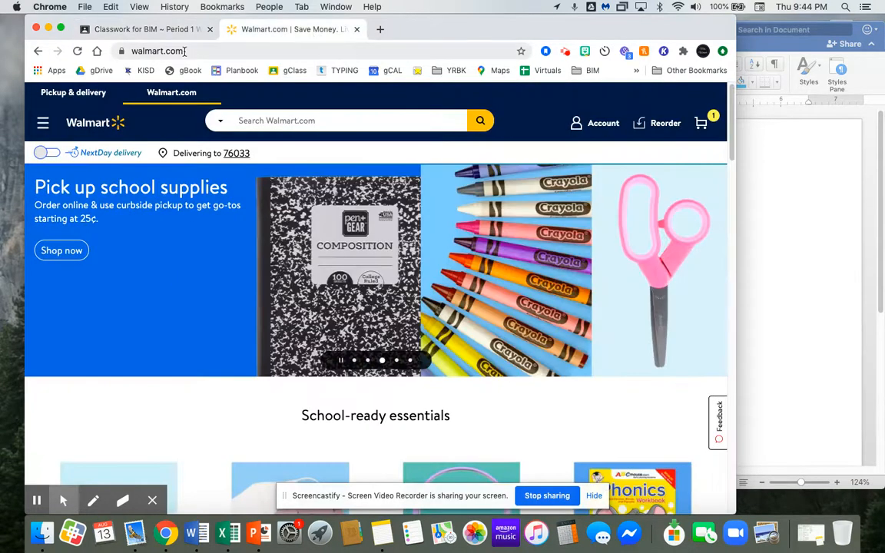
left_click(155, 50)
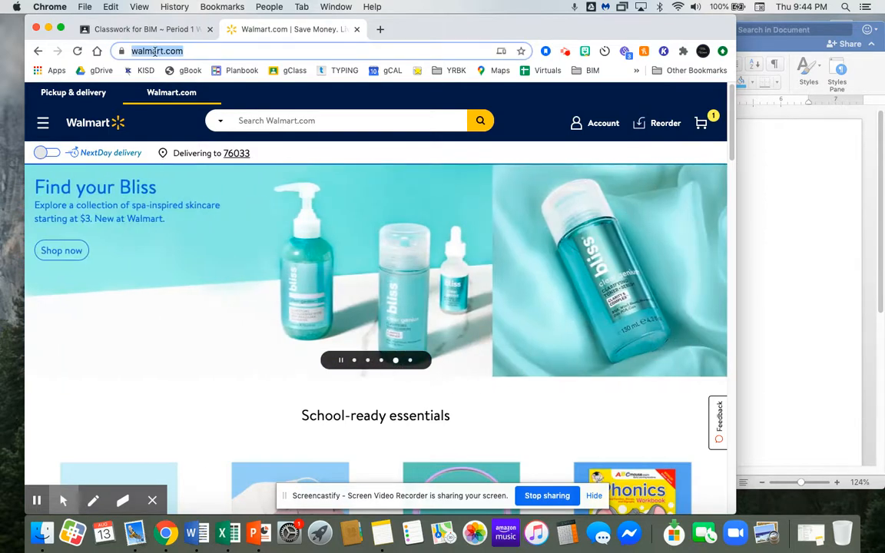
left_click(204, 51)
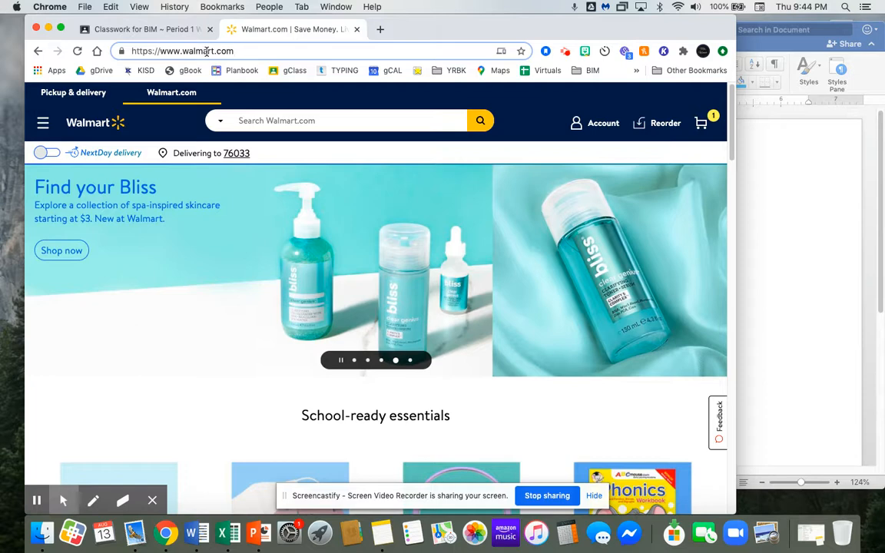
double_click(227, 50)
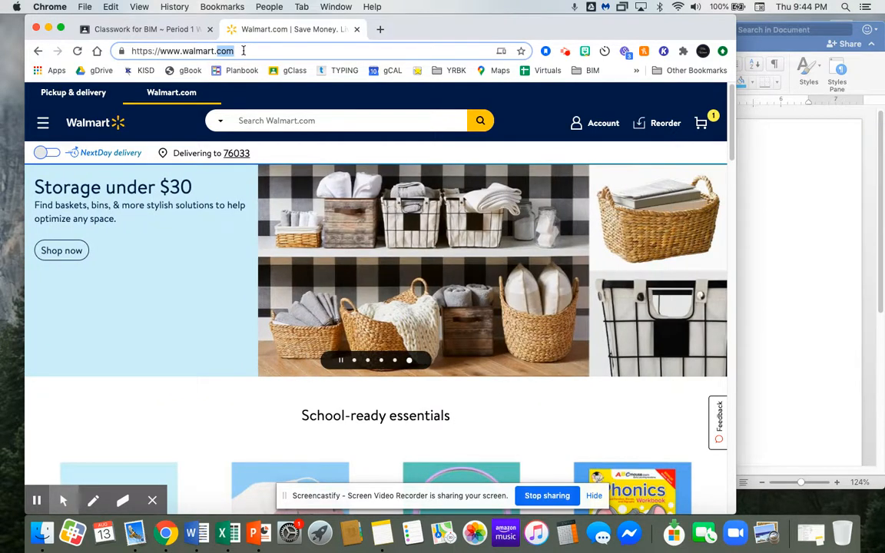
left_click(244, 51)
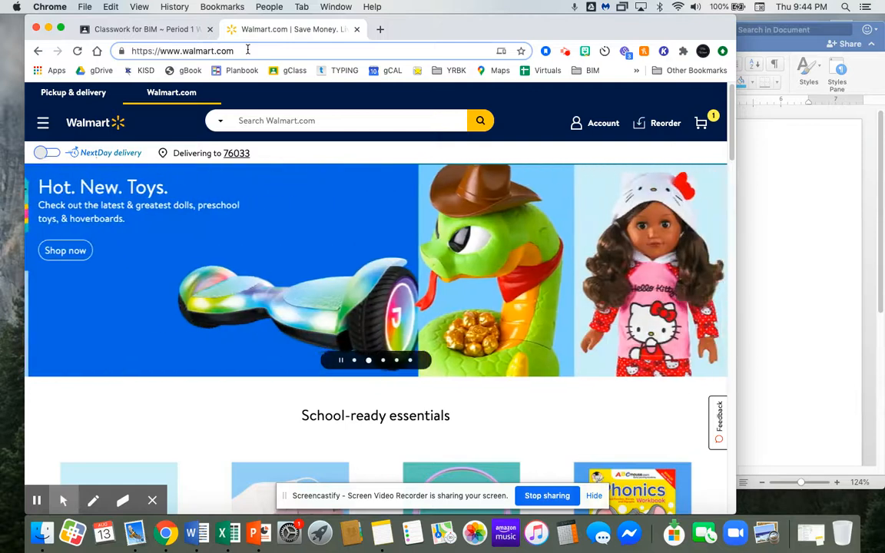
triple_click(247, 50)
key("super+c")
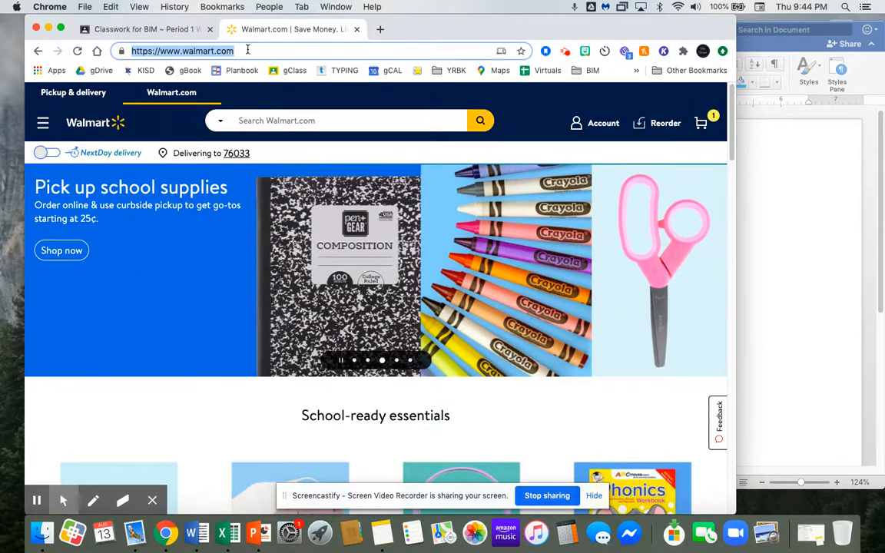
left_click(182, 30)
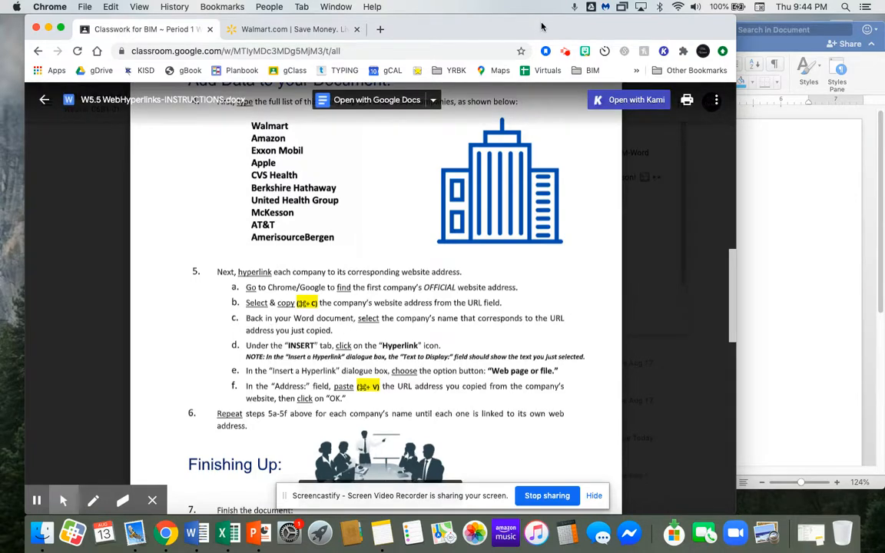
left_click_drag(540, 25, 370, 27)
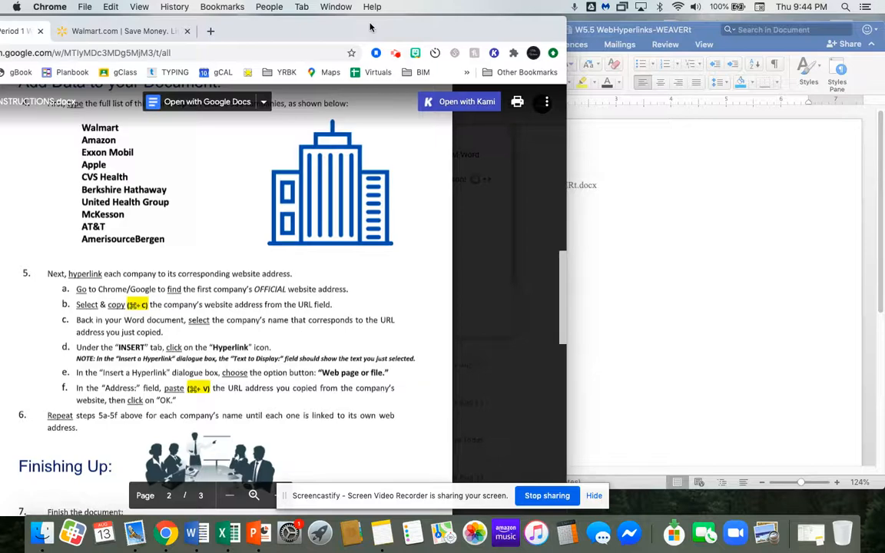
- Select the word Walmart in the company list and show the Insert ribbon
left_click(706, 187)
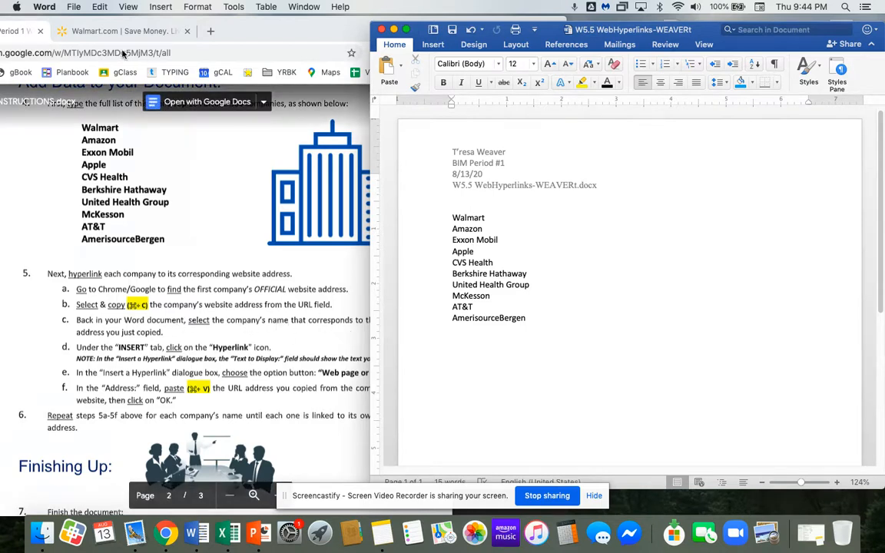
double_click(472, 217)
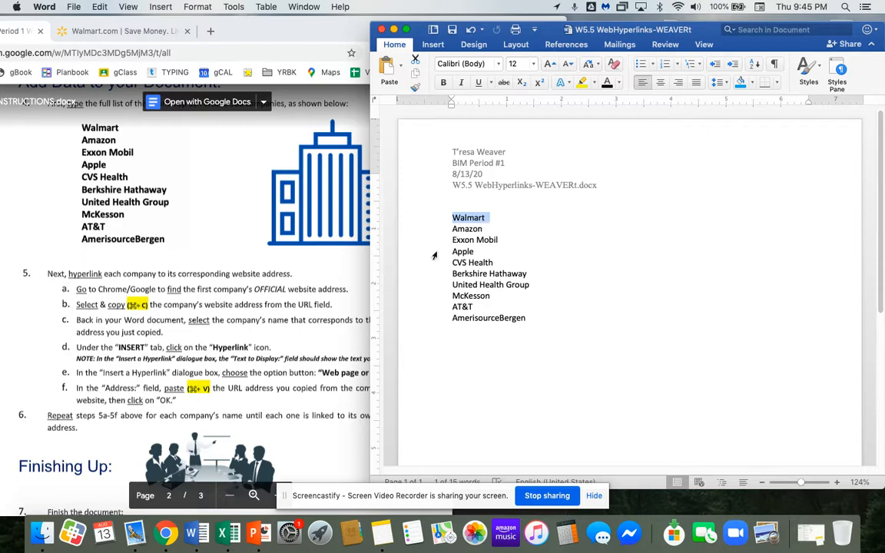
scroll(276, 327, "down", 1)
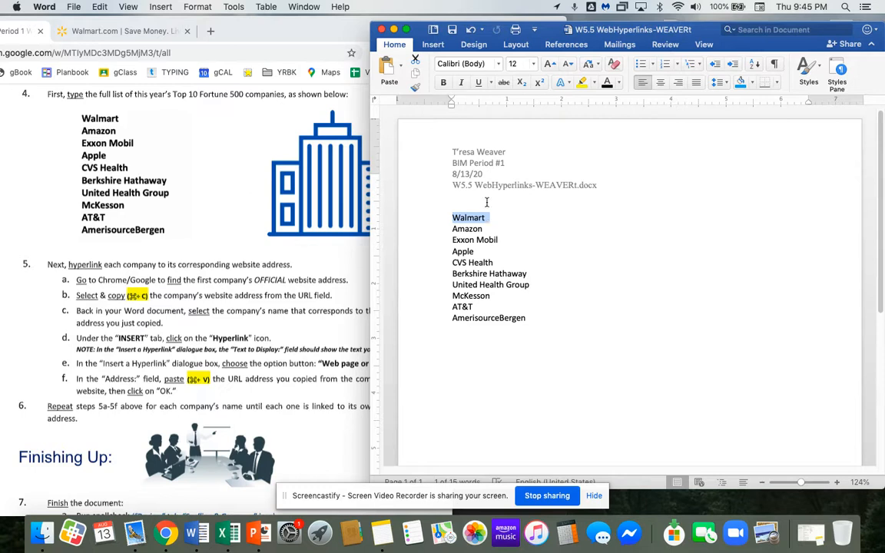
left_click(431, 46)
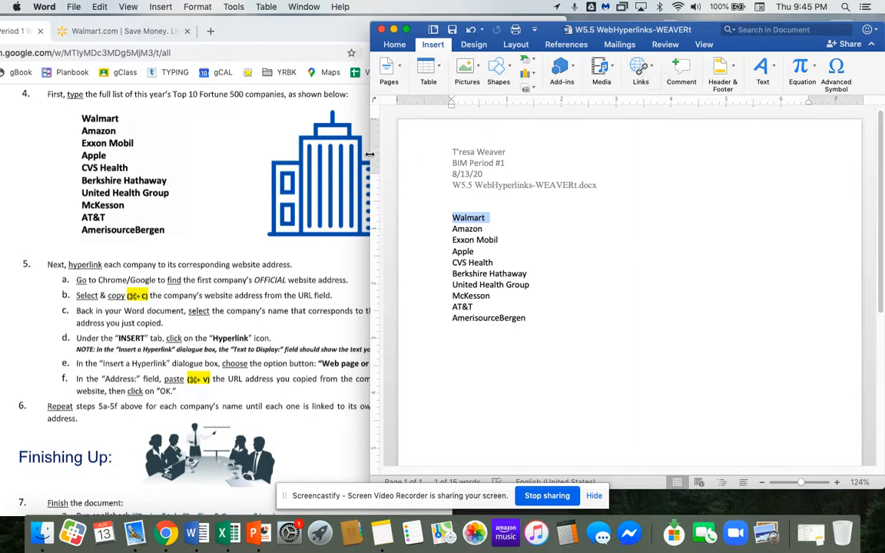
- Resize Word to sit beside the instructions and open the Links menu
left_click_drag(370, 154, 32, 189)
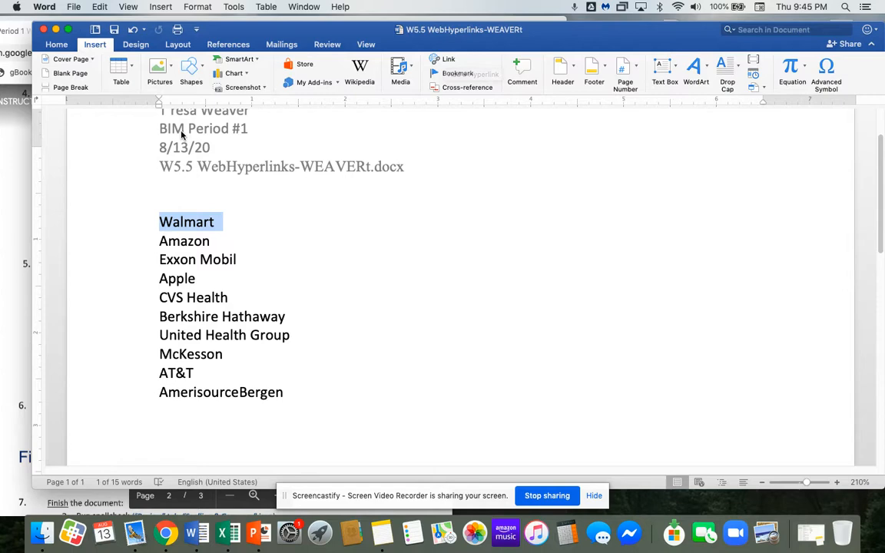
left_click_drag(31, 185, 427, 198)
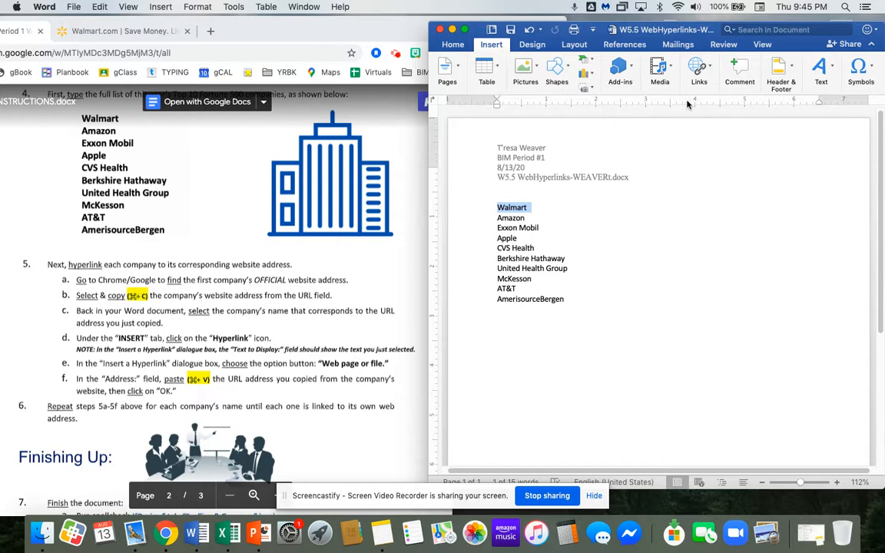
left_click(699, 66)
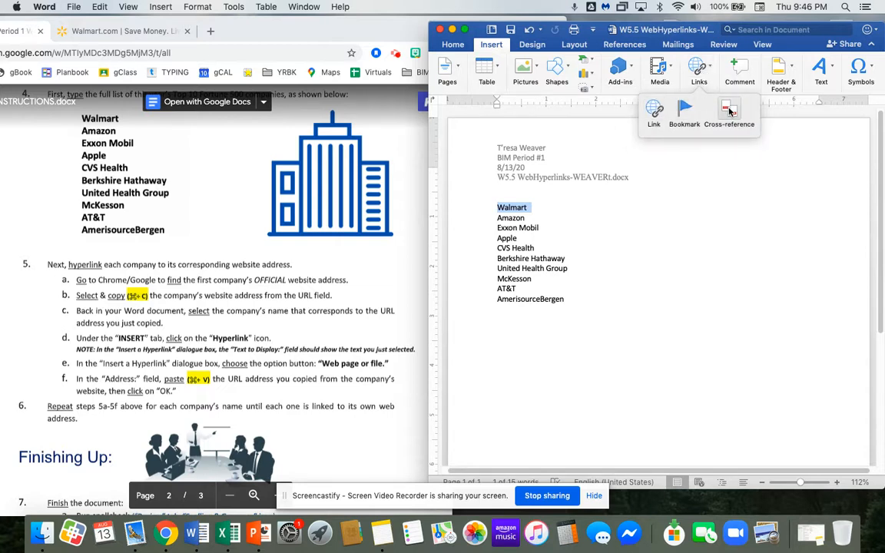
left_click(655, 112)
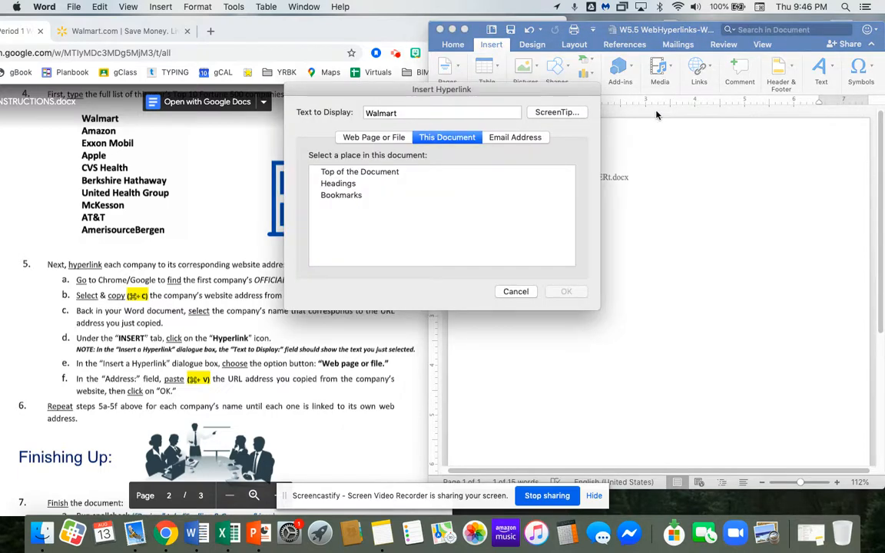
left_click_drag(500, 91, 757, 148)
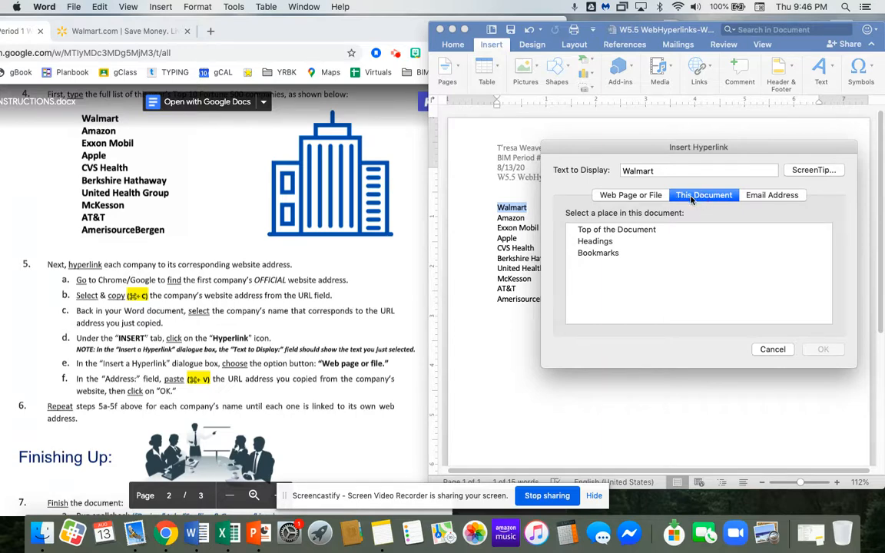
left_click(611, 197)
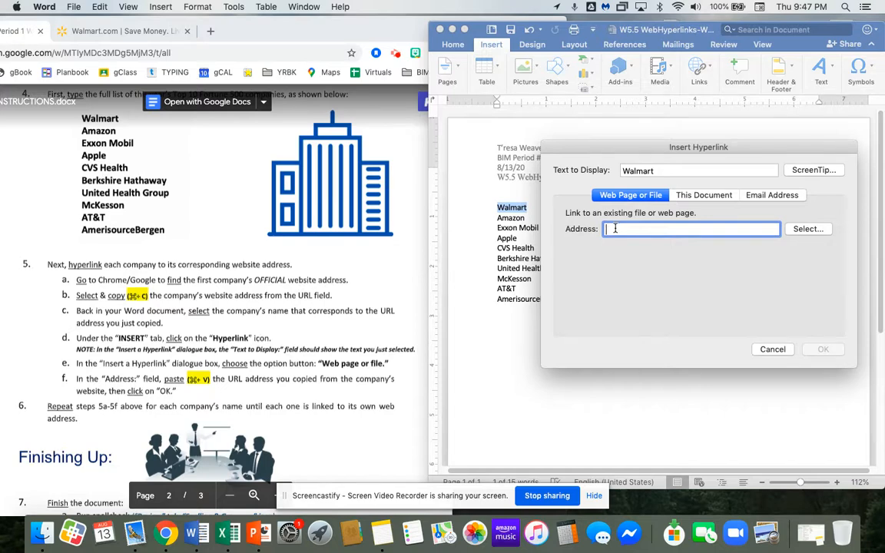
key("super+v")
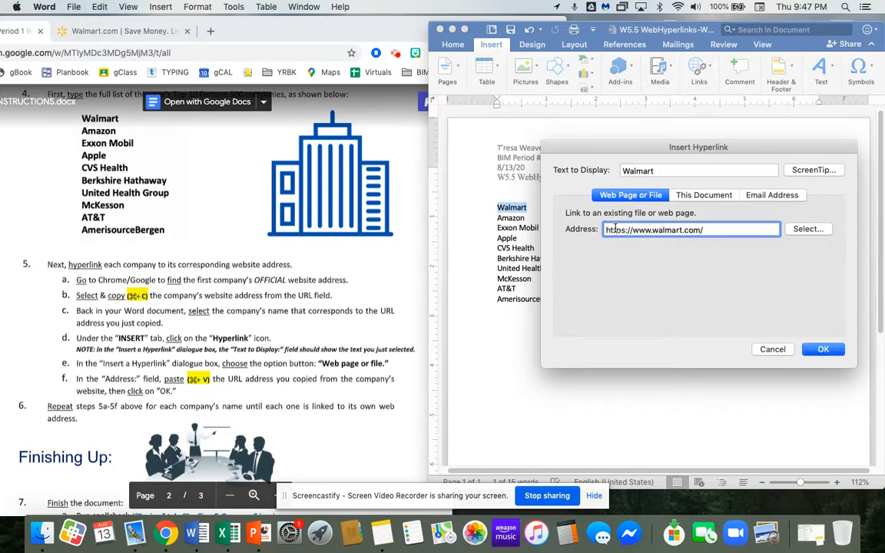
left_click(813, 351)
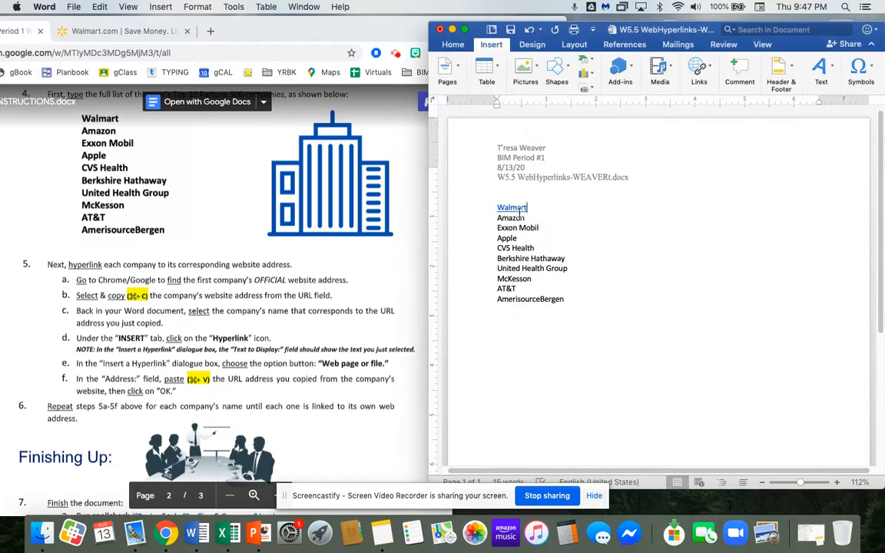
- Test the new Walmart hyperlink by opening it in the browser
mouse_move(511, 208)
left_click(242, 50)
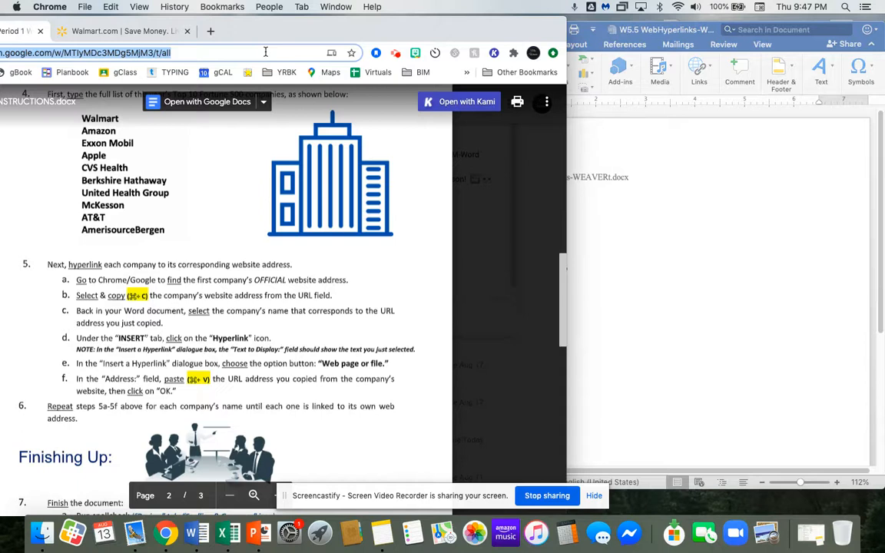
left_click(188, 32)
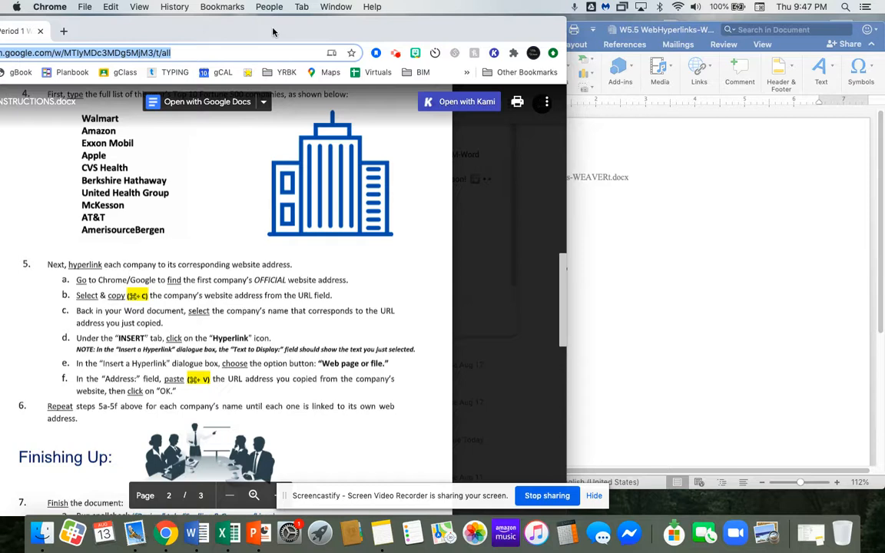
left_click(771, 210)
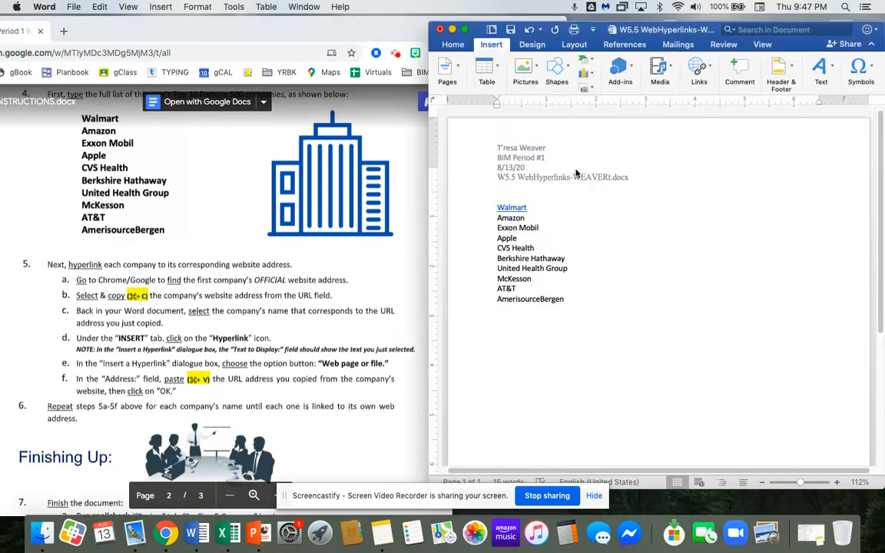
left_click(511, 209)
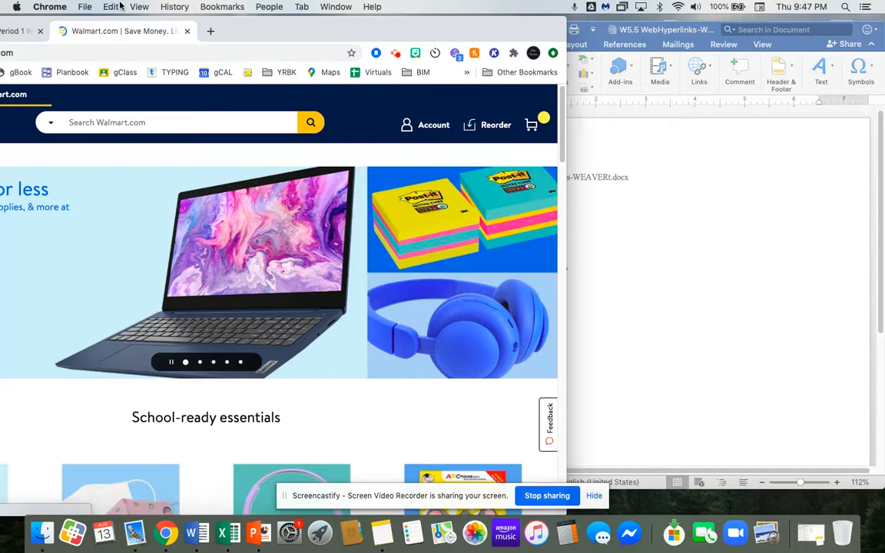
- Recheck the step 5 instructions, then select Amazon in the Word list
left_click(17, 31)
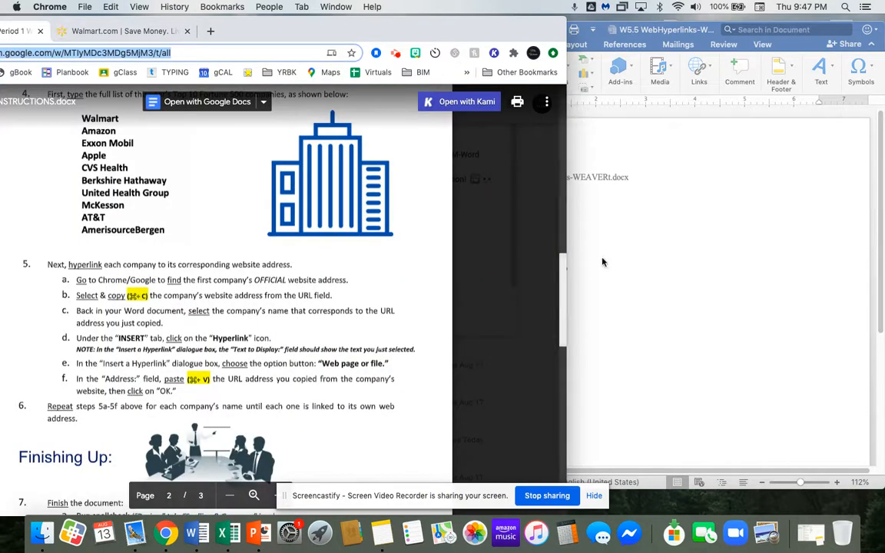
scroll(280, 346, "down", 1)
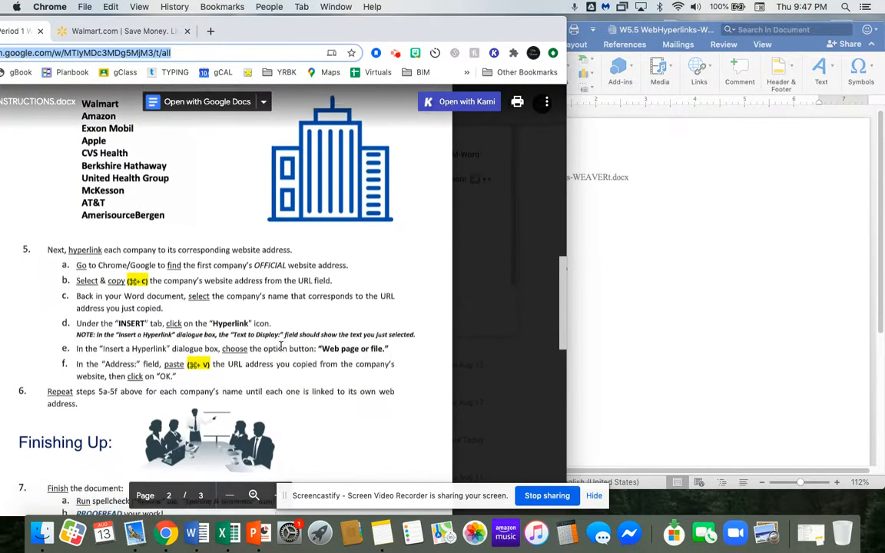
scroll(164, 175, "up", 2)
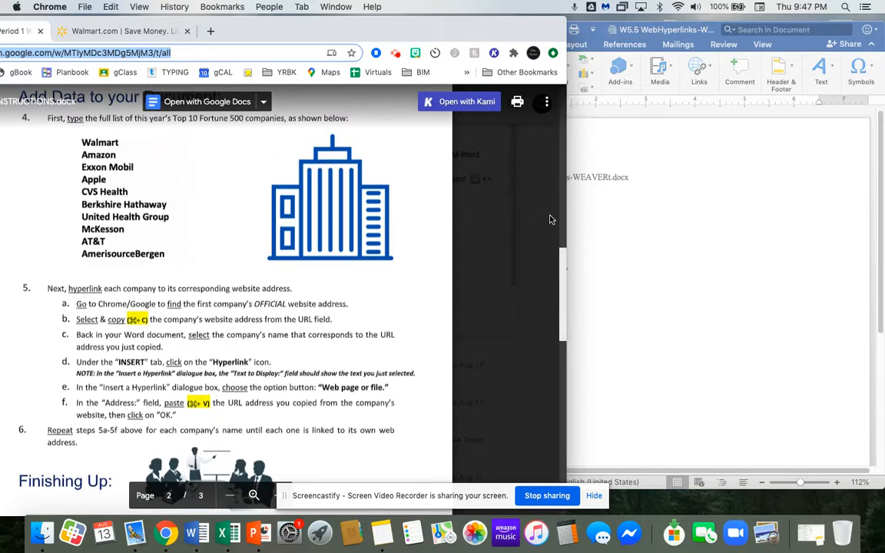
left_click(613, 204)
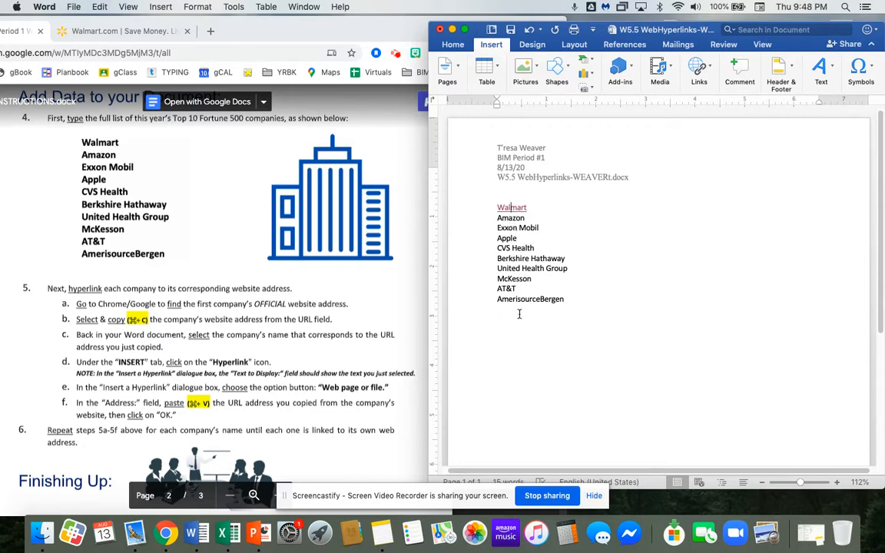
left_click(471, 222)
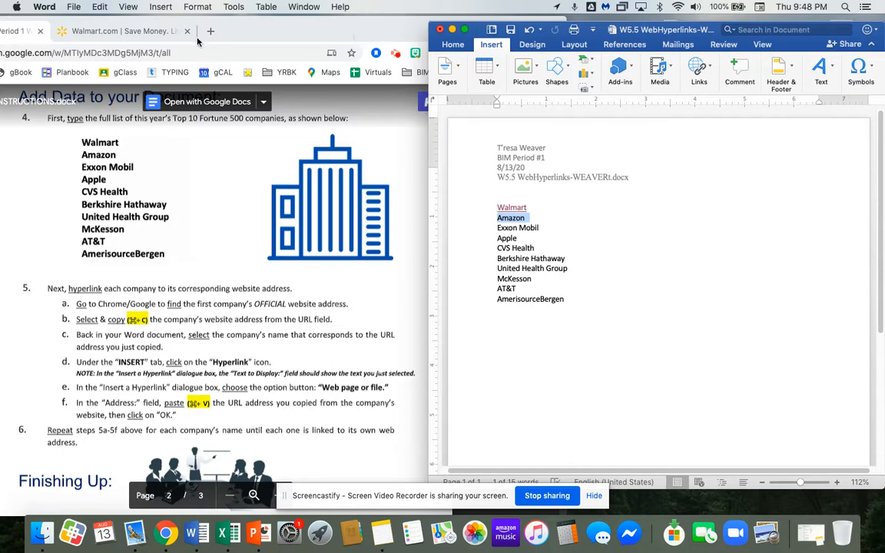
- Enter Amazon.com in Chrome's address bar and open Amazon's home page
left_click(143, 37)
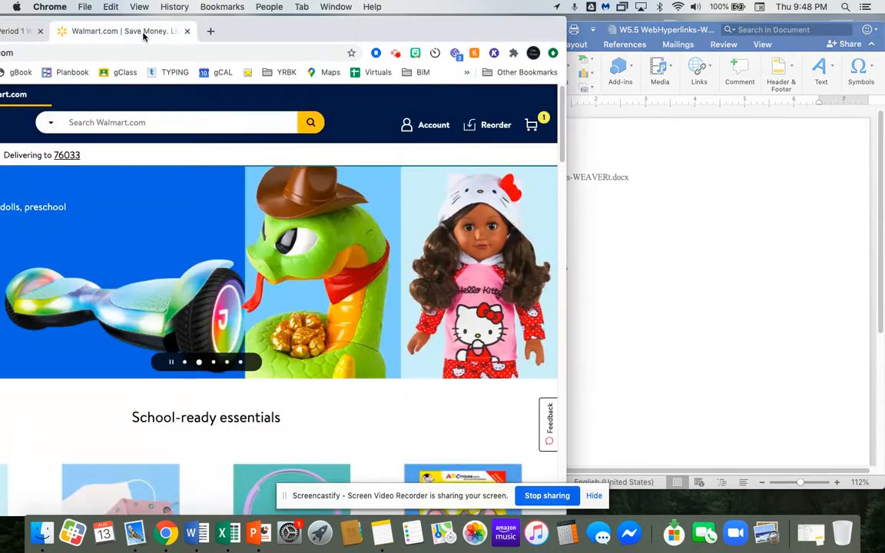
left_click(139, 53)
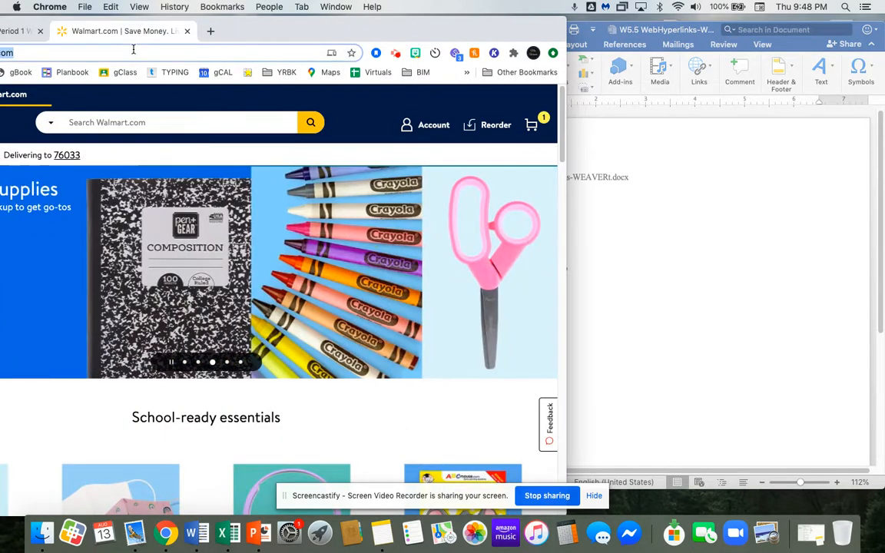
left_click_drag(238, 30, 391, 29)
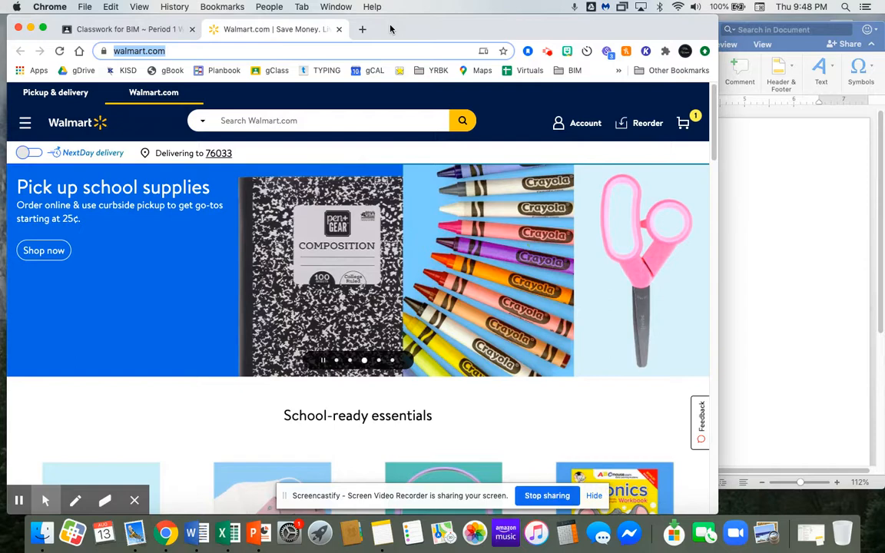
type("Ama")
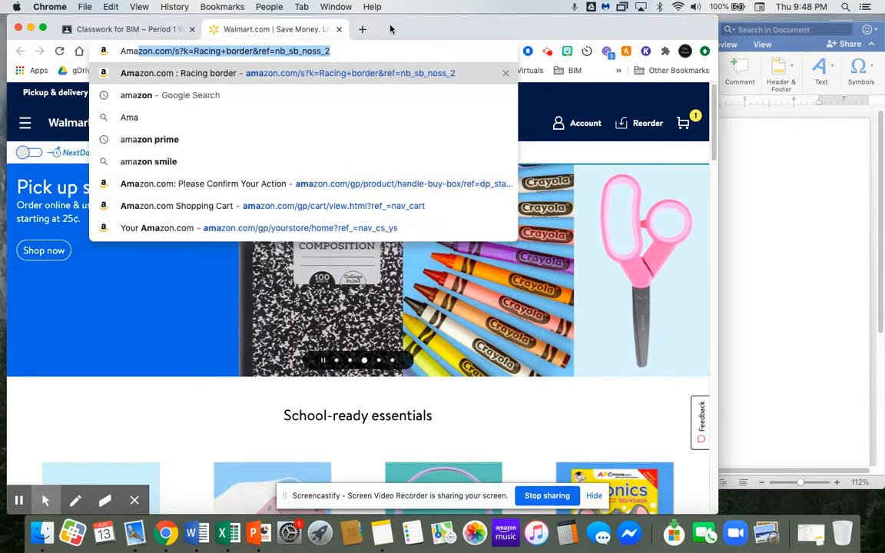
type("zon.com")
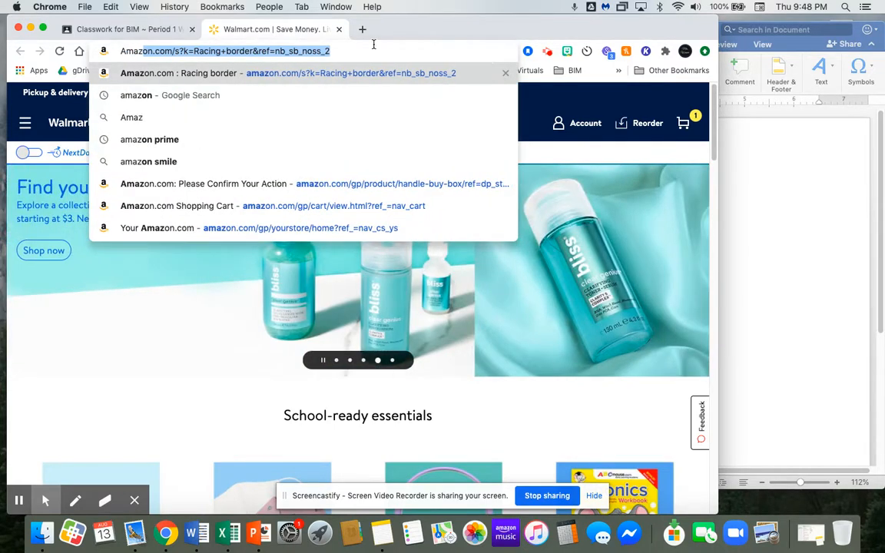
key("Return")
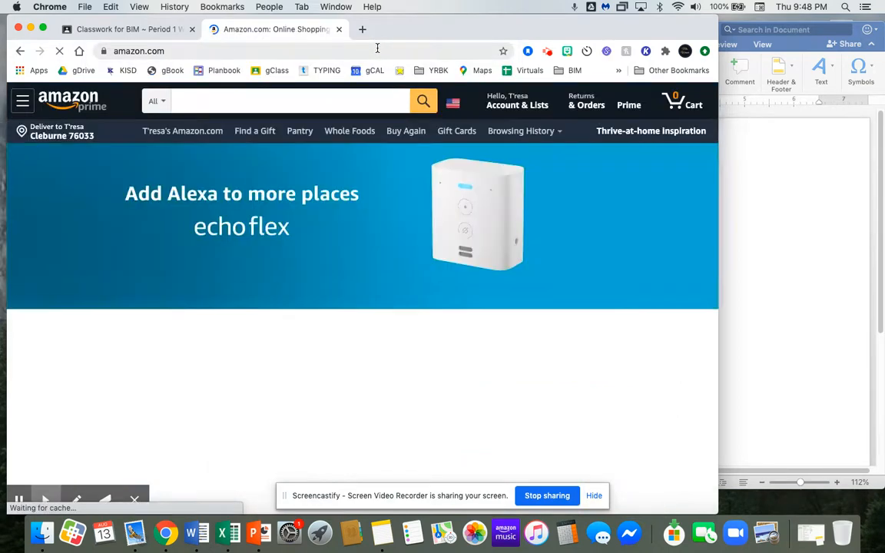
left_click(103, 106)
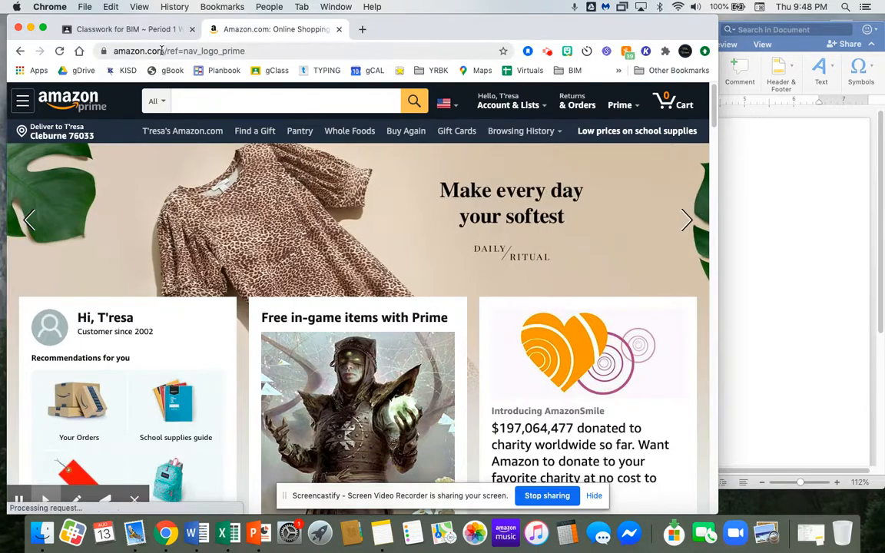
left_click_drag(162, 51, 266, 55)
key("BackSpace")
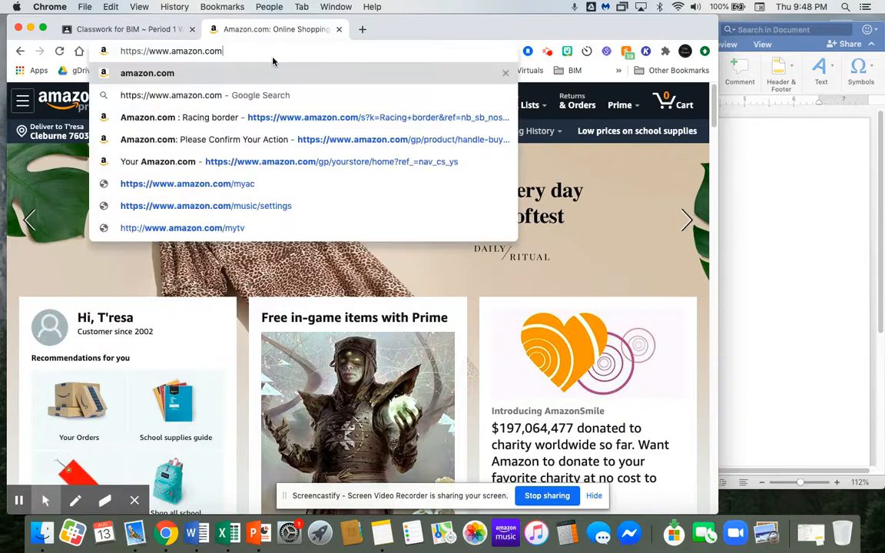
key("Return")
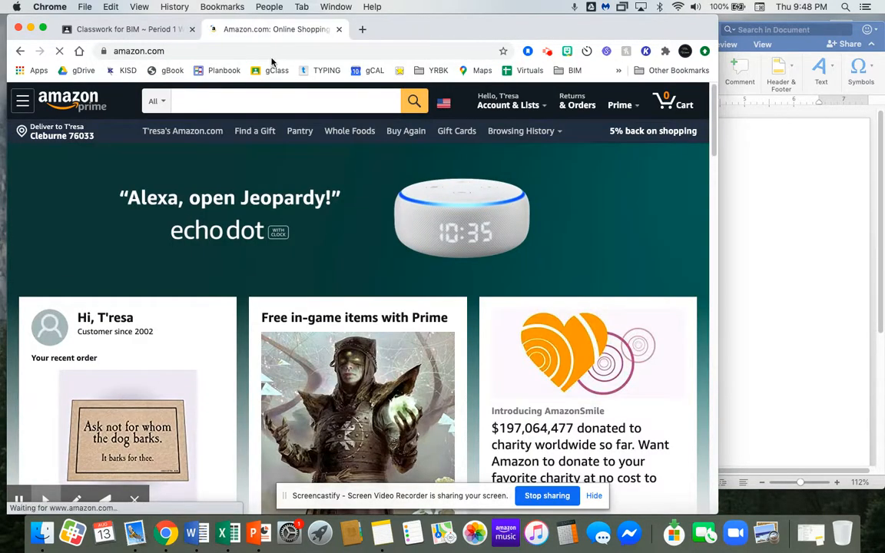
left_click(172, 51)
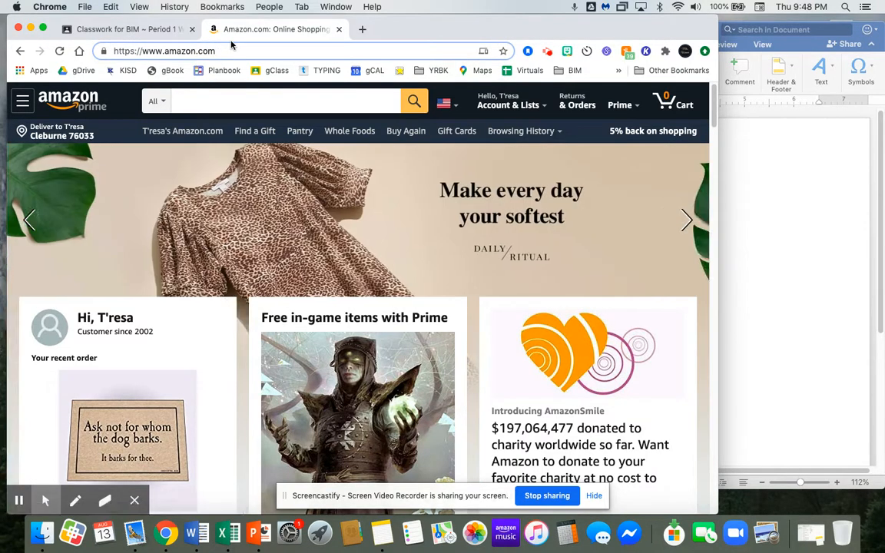
key("super+a")
key("super+c")
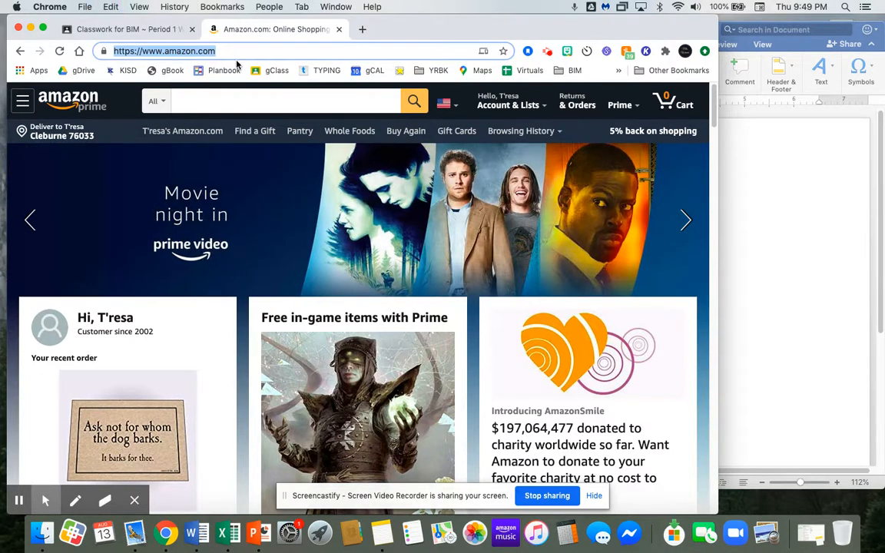
left_click(121, 31)
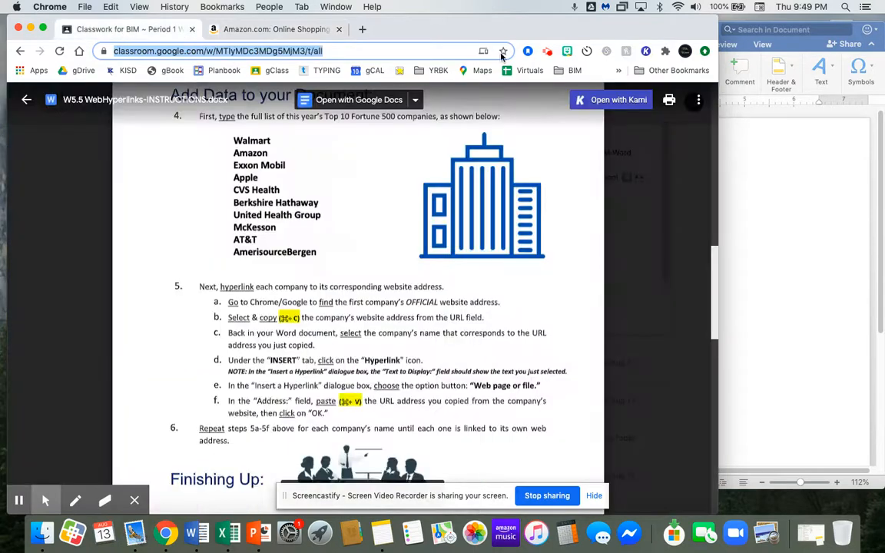
left_click(768, 147)
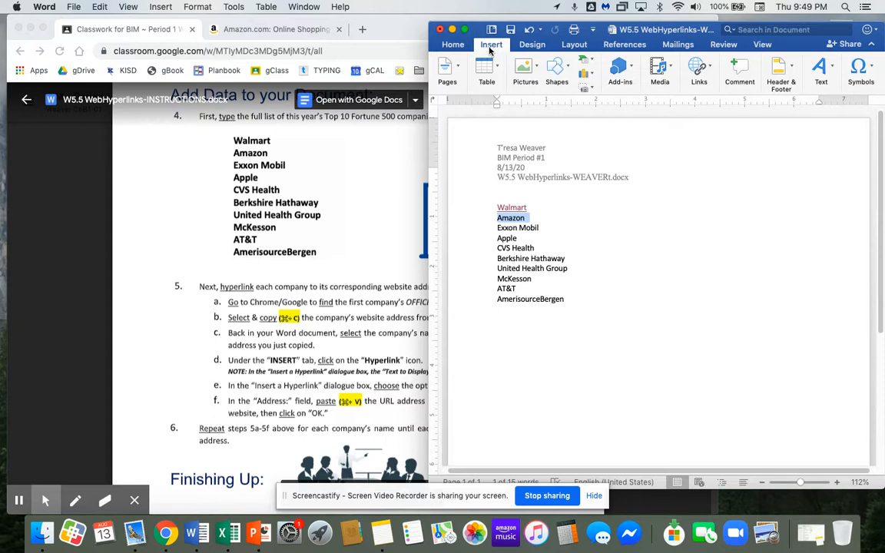
left_click(698, 73)
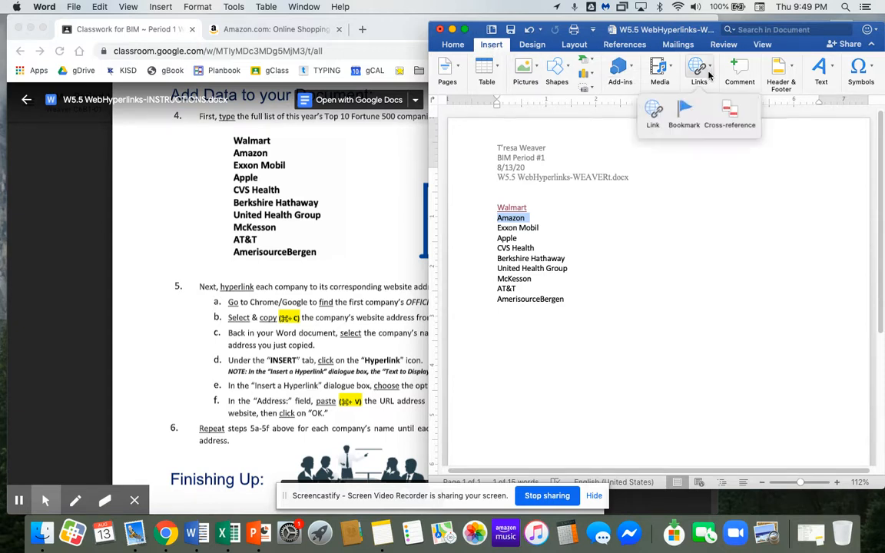
left_click(654, 111)
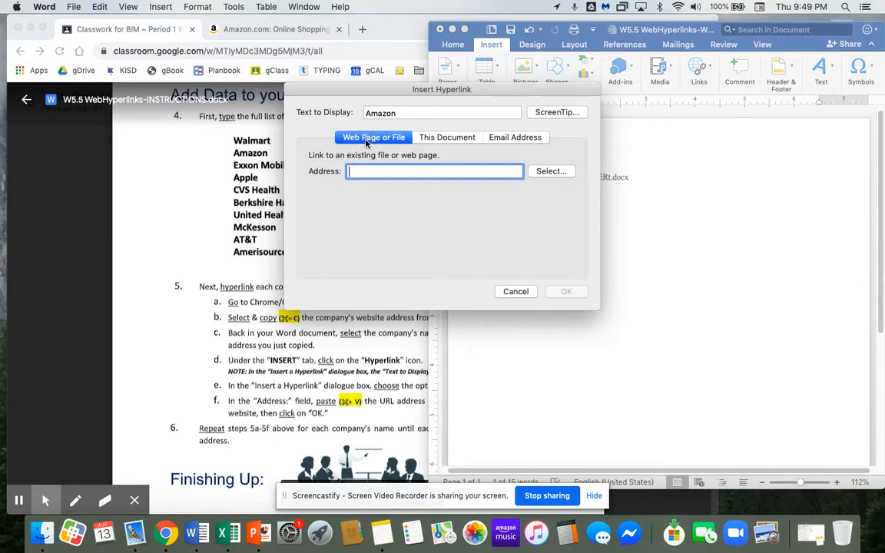
left_click_drag(406, 94, 690, 191)
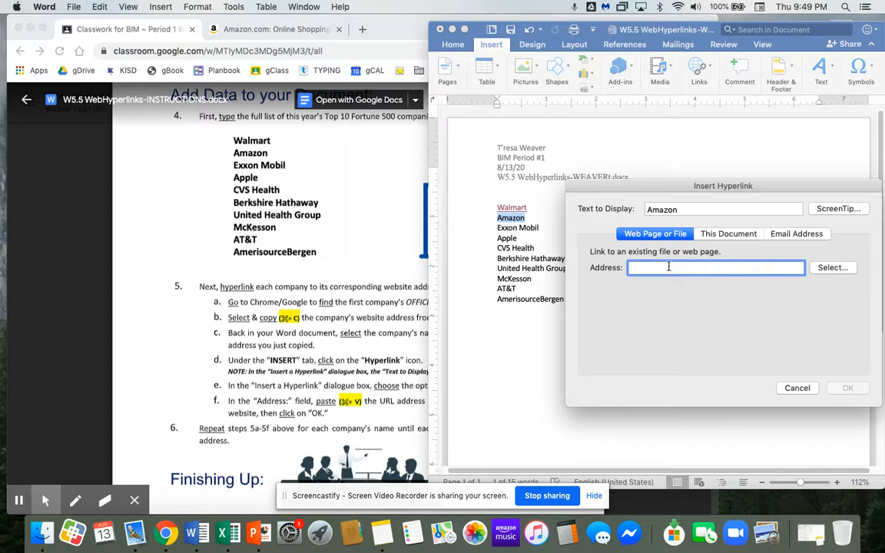
key("super+v")
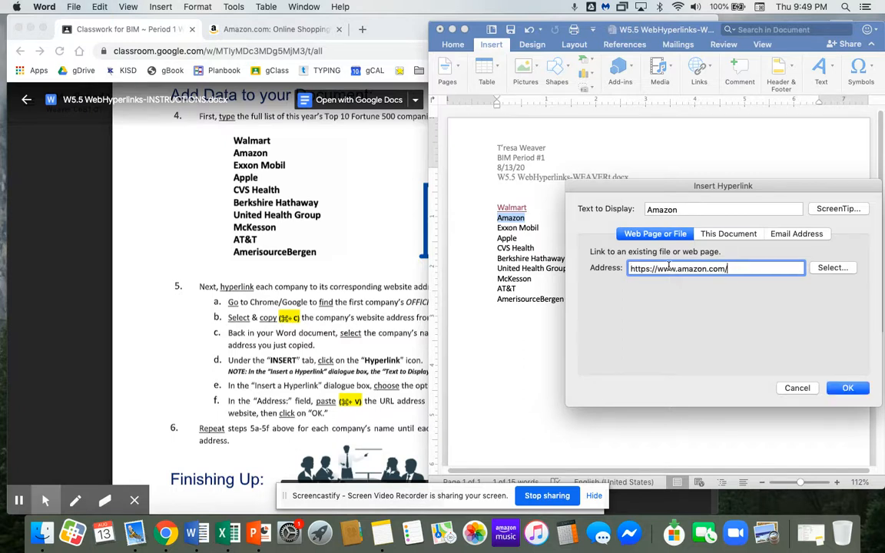
left_click(851, 387)
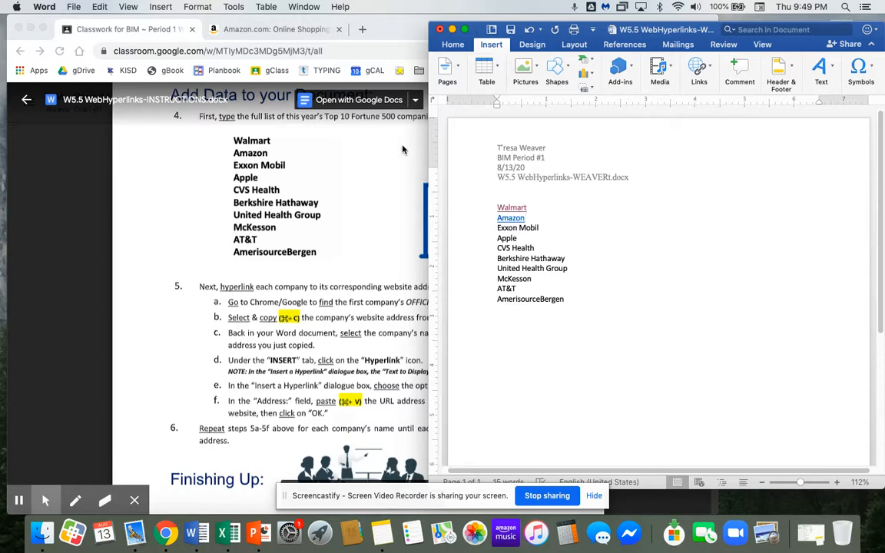
- Search 'exxon mobil', open corporate.exxonmobil.com, and select its address
left_click(265, 29)
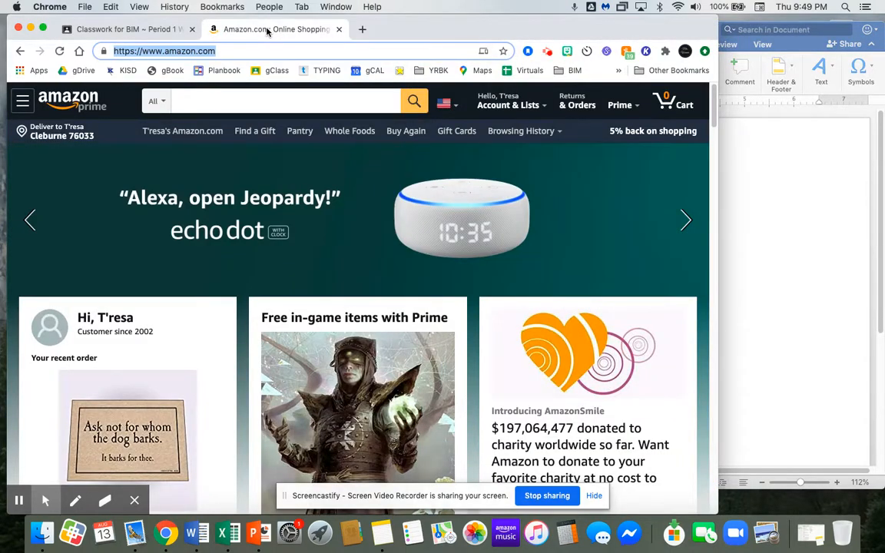
type("exxon mobil")
key("Return")
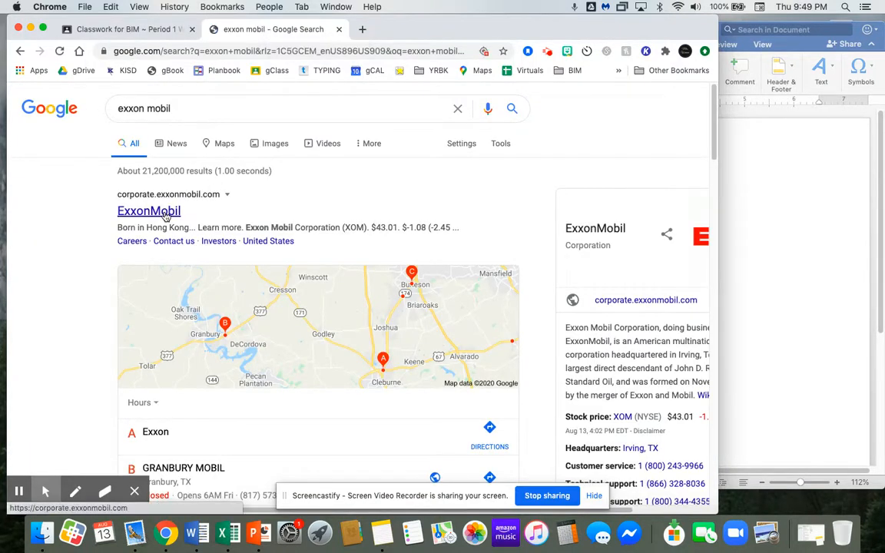
left_click(149, 212)
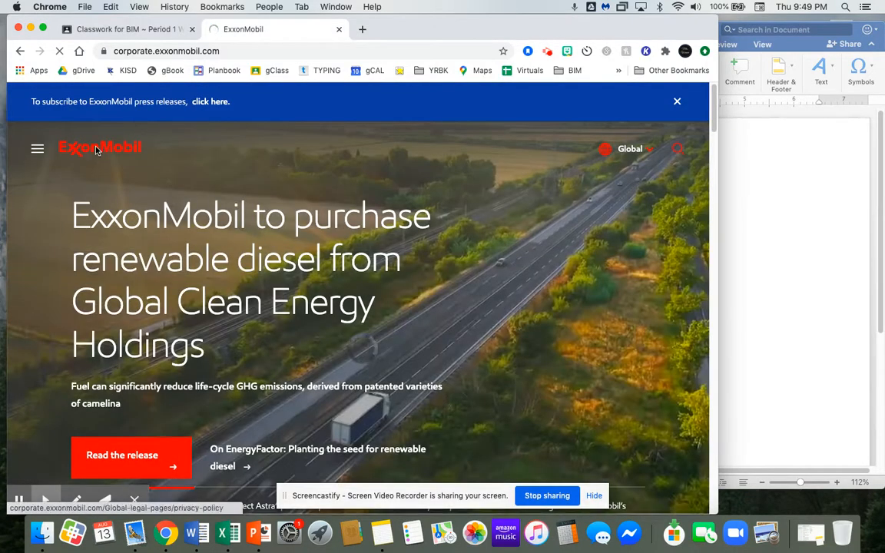
left_click(97, 151)
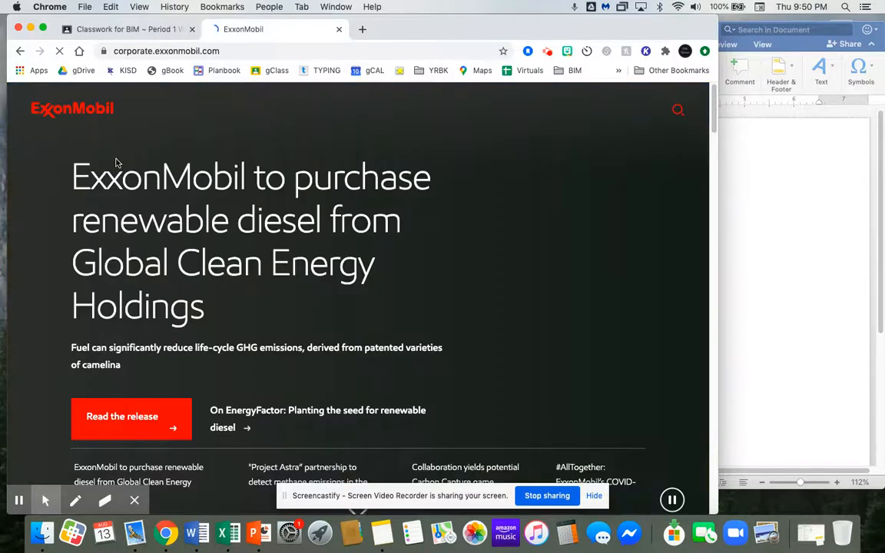
scroll(116, 165, "down", 3)
scroll(117, 165, "up", 3)
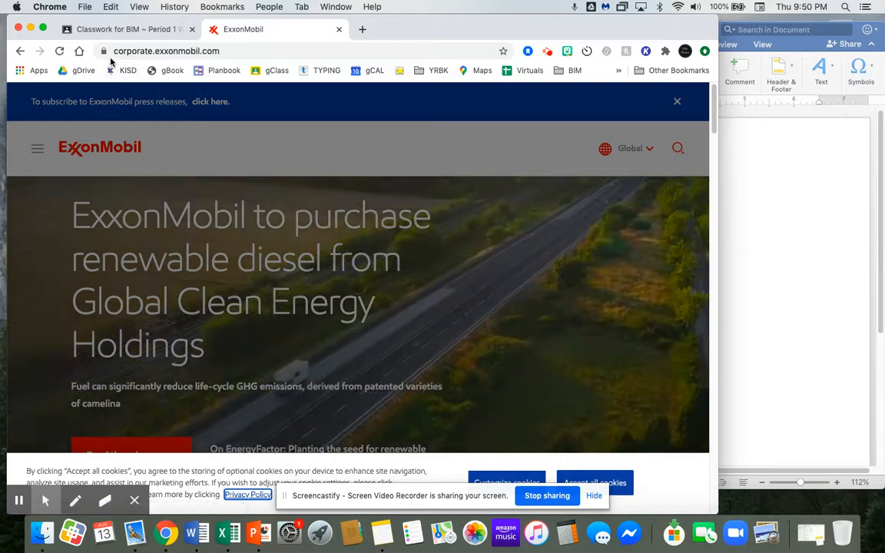
left_click(228, 52)
key("super+c")
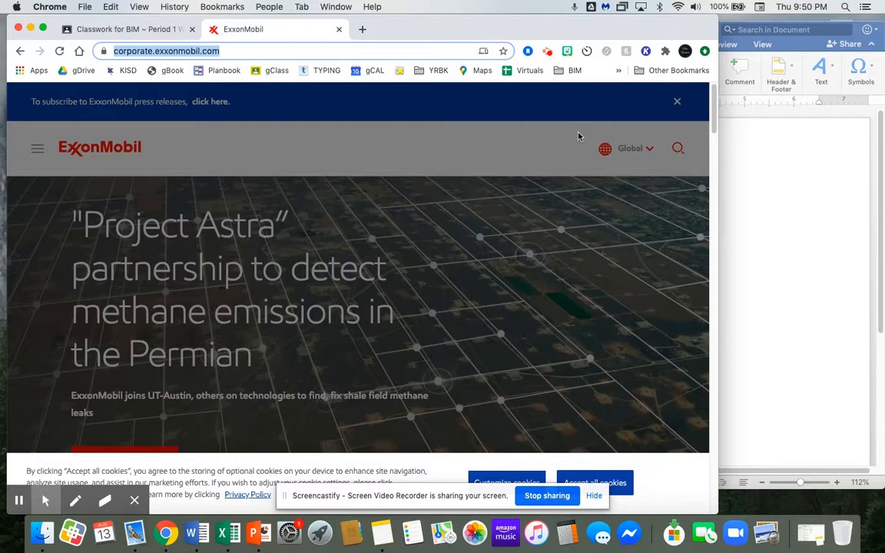
left_click(761, 158)
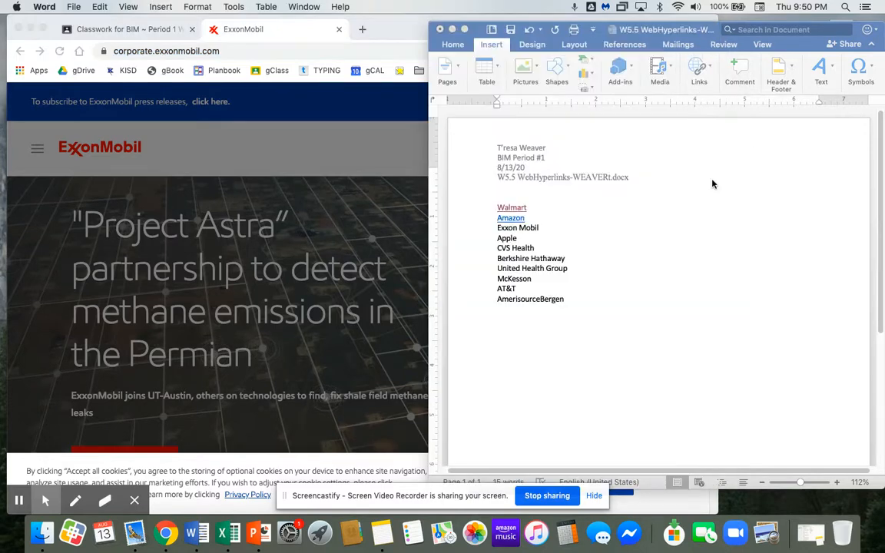
left_click(483, 231)
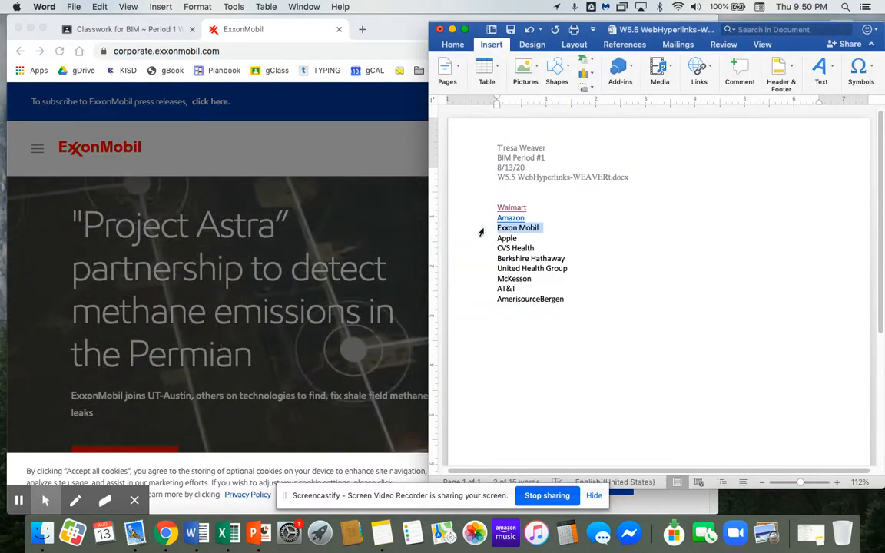
left_click(709, 72)
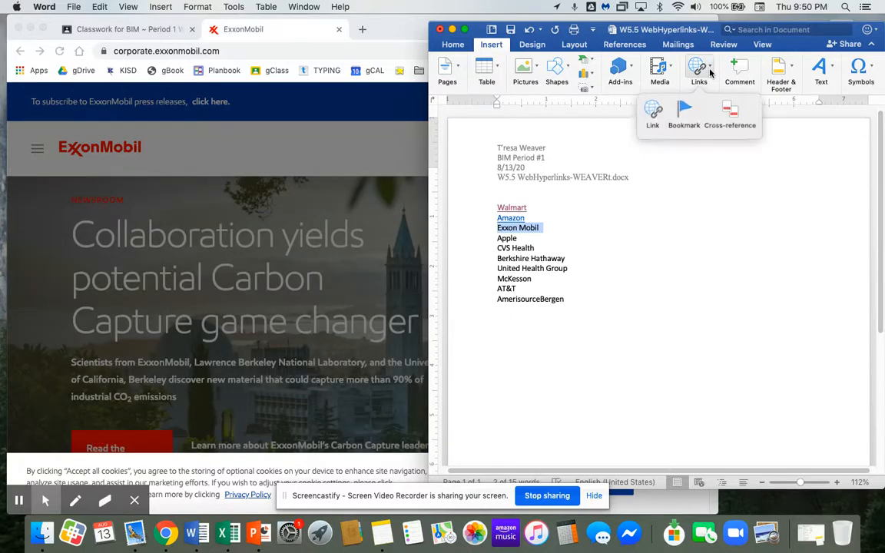
left_click(654, 112)
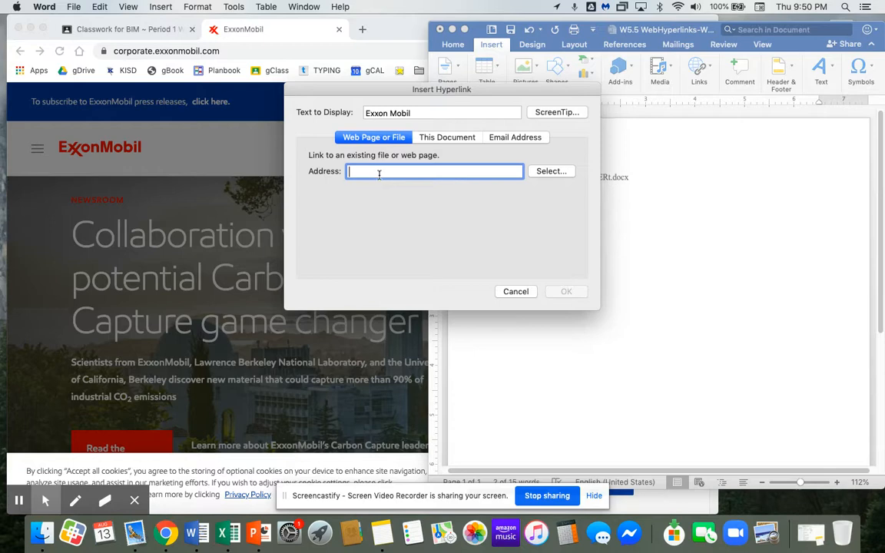
key("super+v")
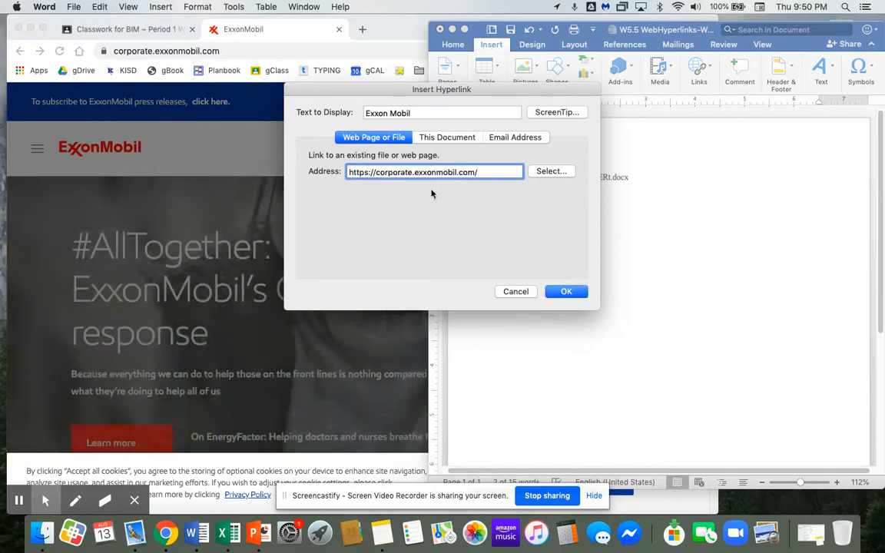
left_click(565, 292)
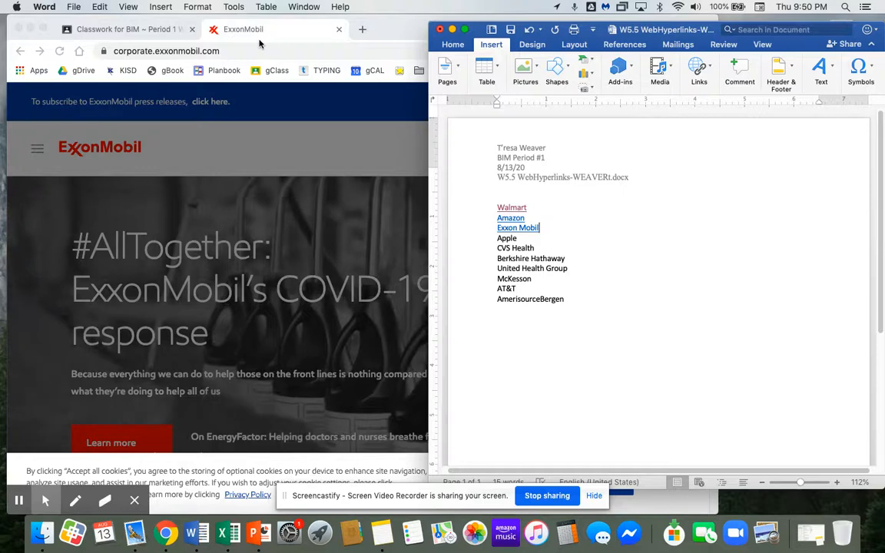
left_click(231, 51)
key("super+a")
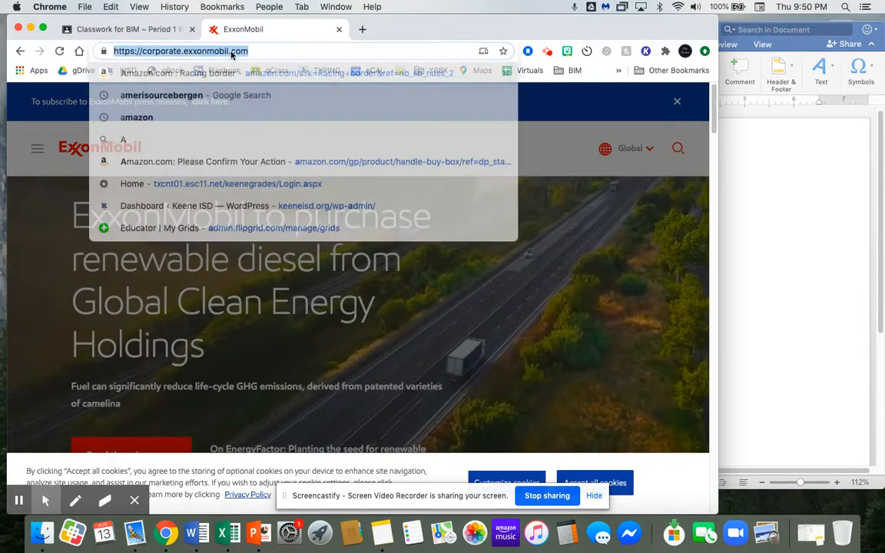
- Load Apple.com in Chrome, copy its address, and return to Word
type("Apple.com")
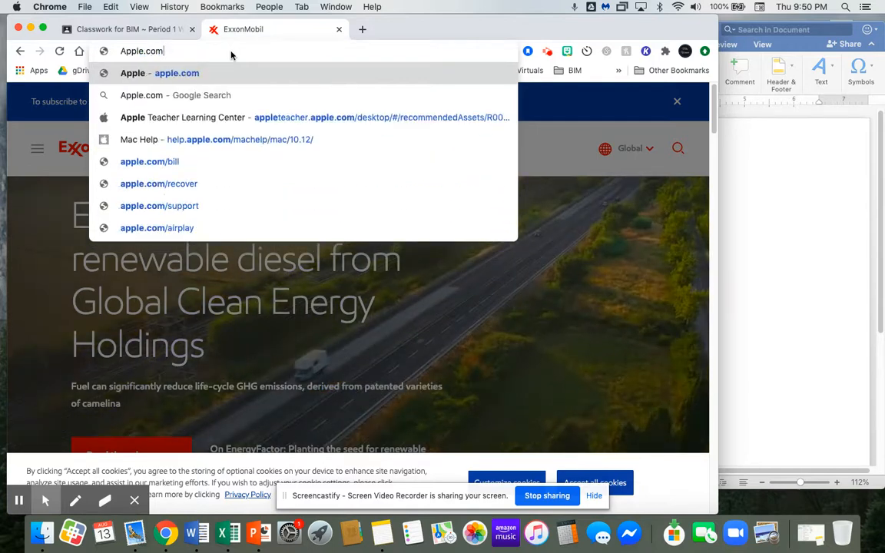
key("Return")
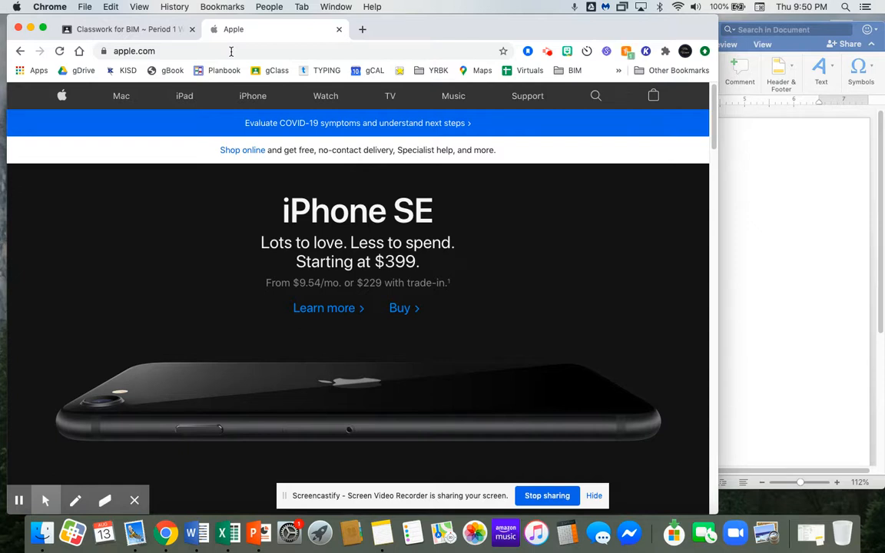
left_click(168, 50)
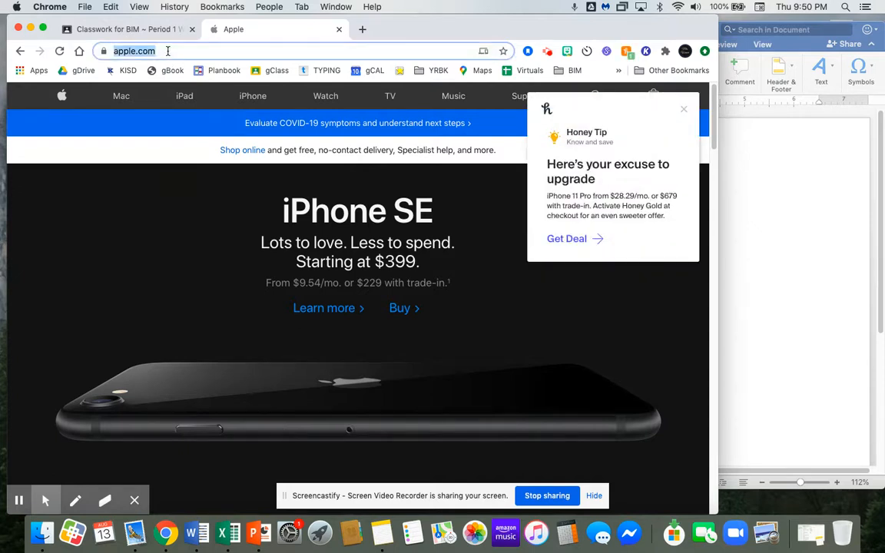
key("super+c")
left_click(757, 176)
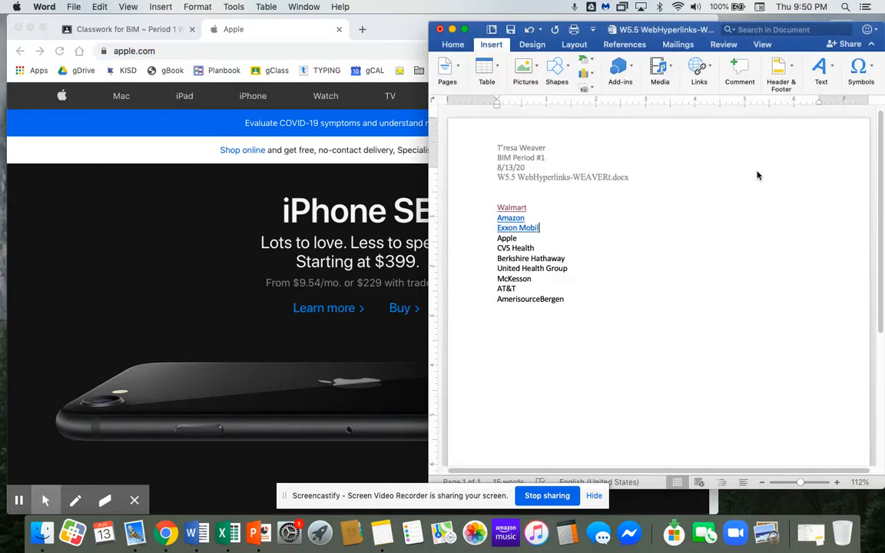
left_click(475, 243)
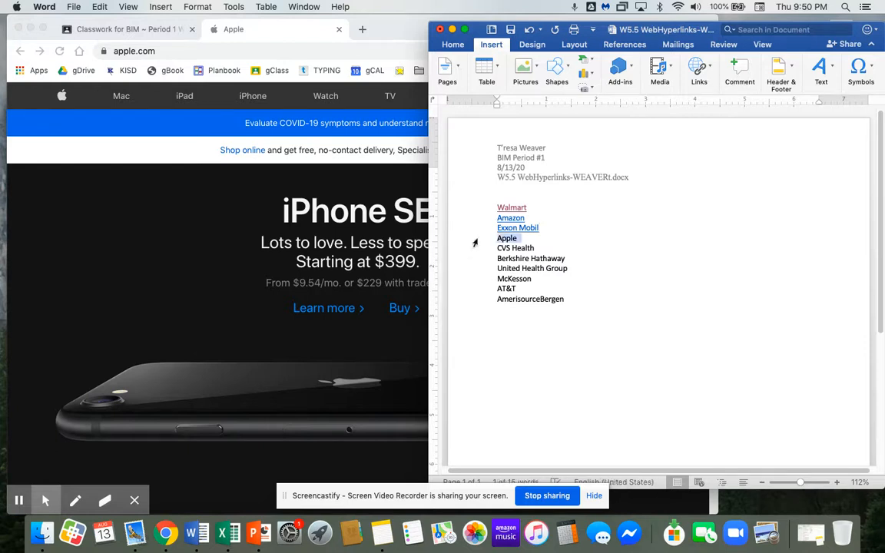
left_click(707, 74)
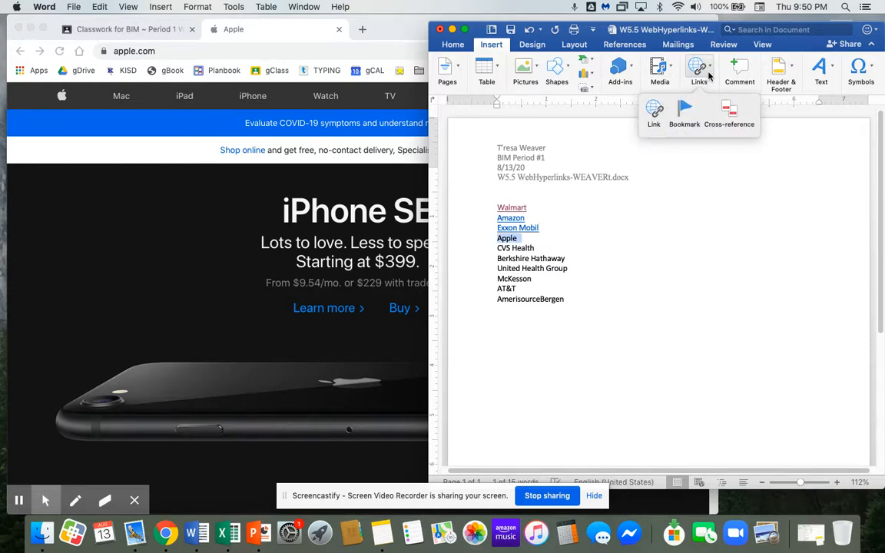
left_click(654, 111)
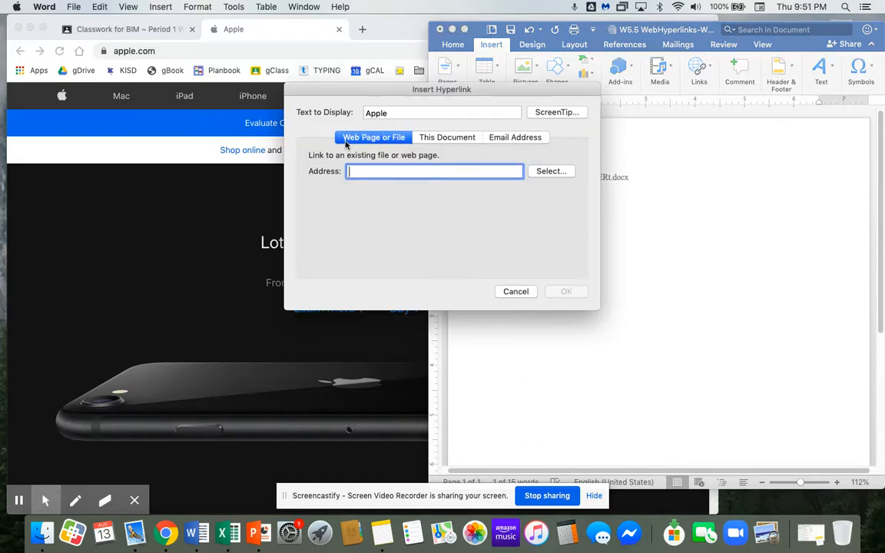
key("super+v")
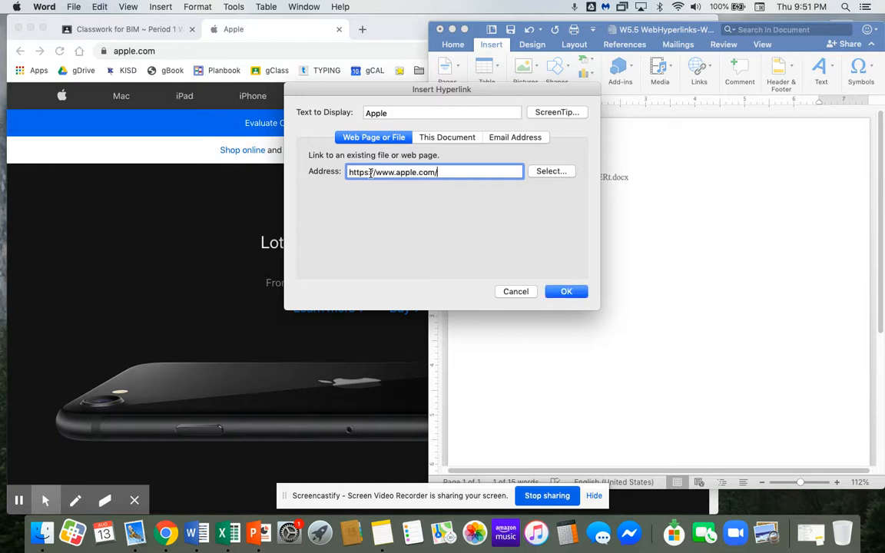
left_click(566, 291)
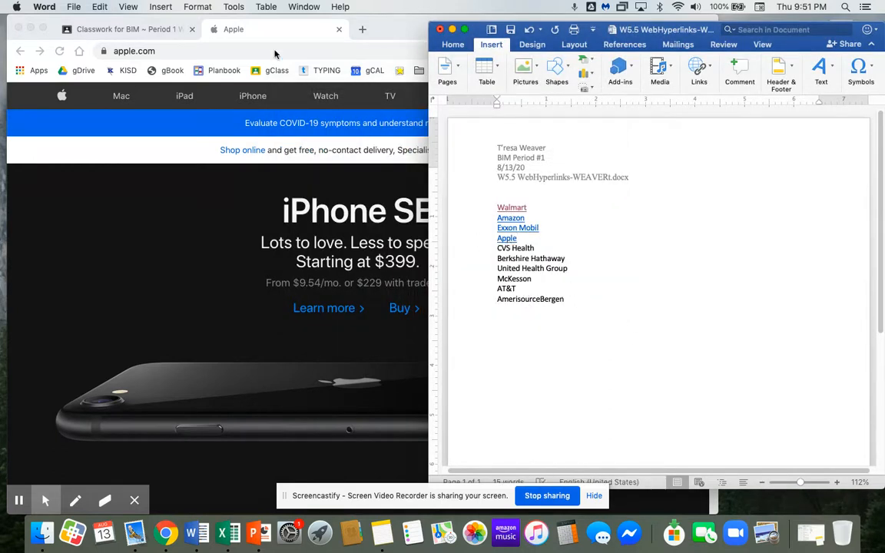
- Try CVS.com, then load CVSHealth.com instead and select its address before returning to Word
left_click(192, 50)
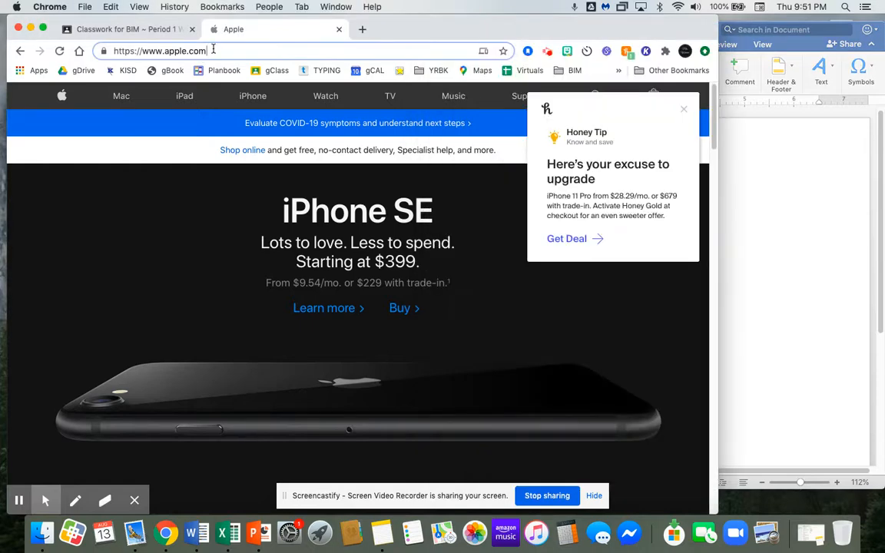
left_click_drag(193, 51, 100, 44)
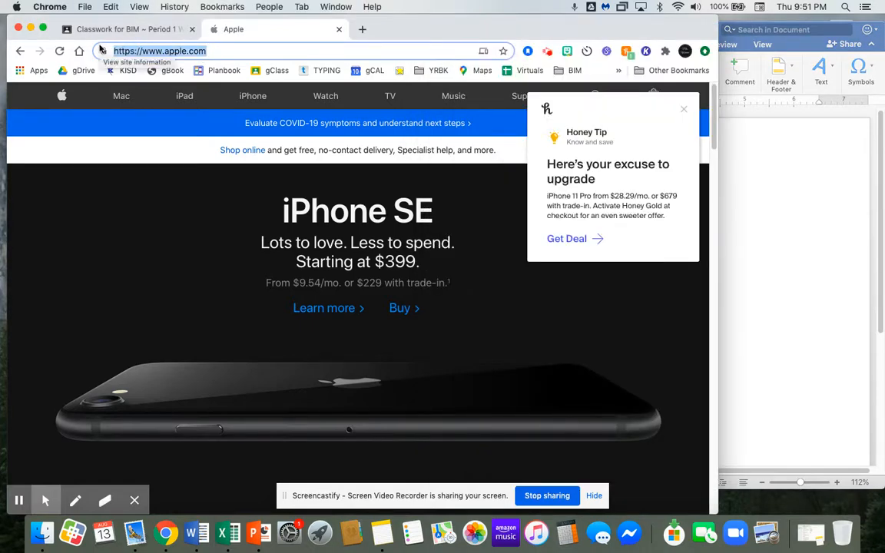
type("CVS.com")
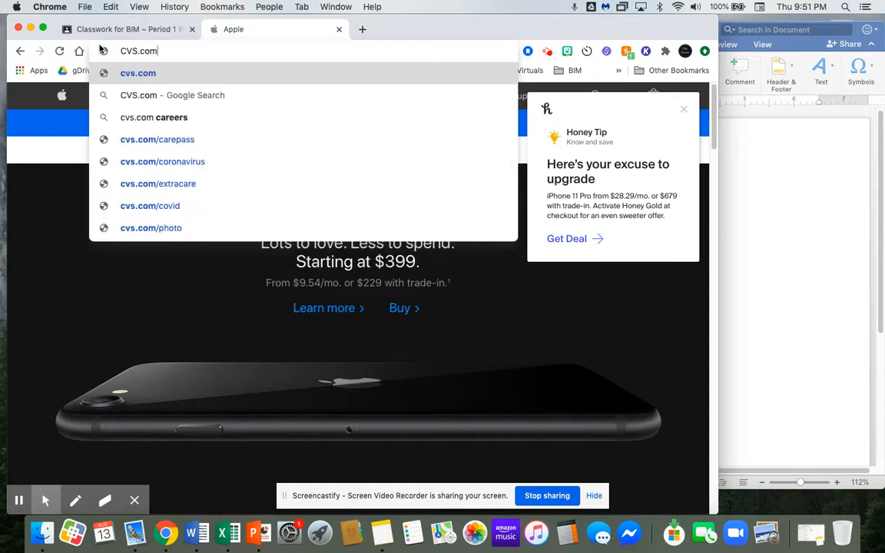
key("Return")
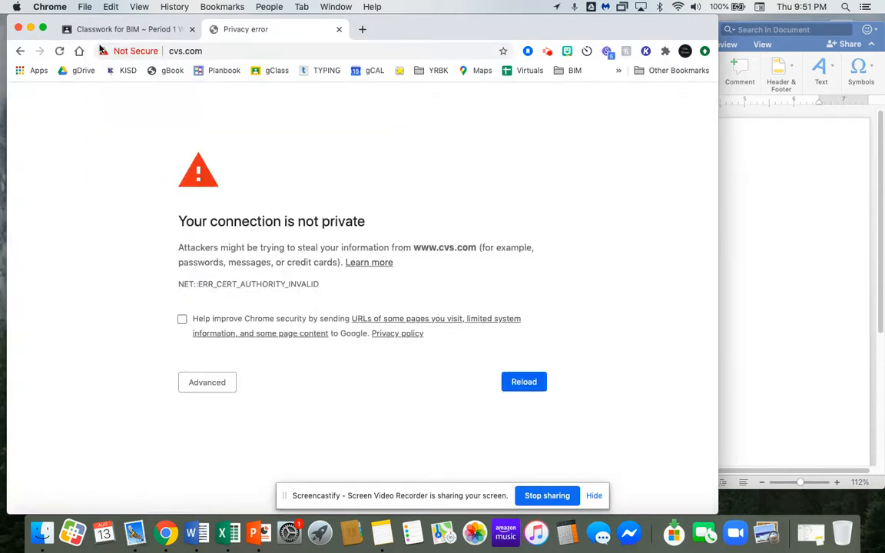
left_click(243, 53)
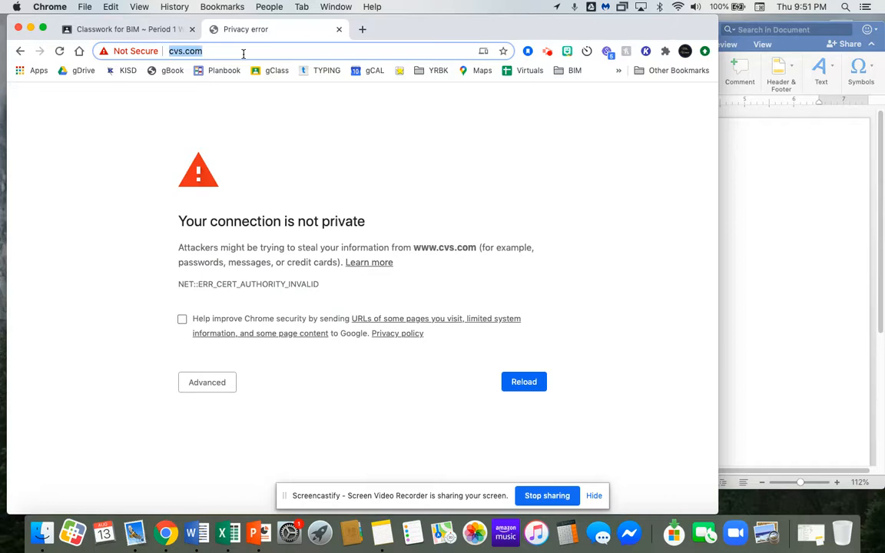
key("Return")
type("CV")
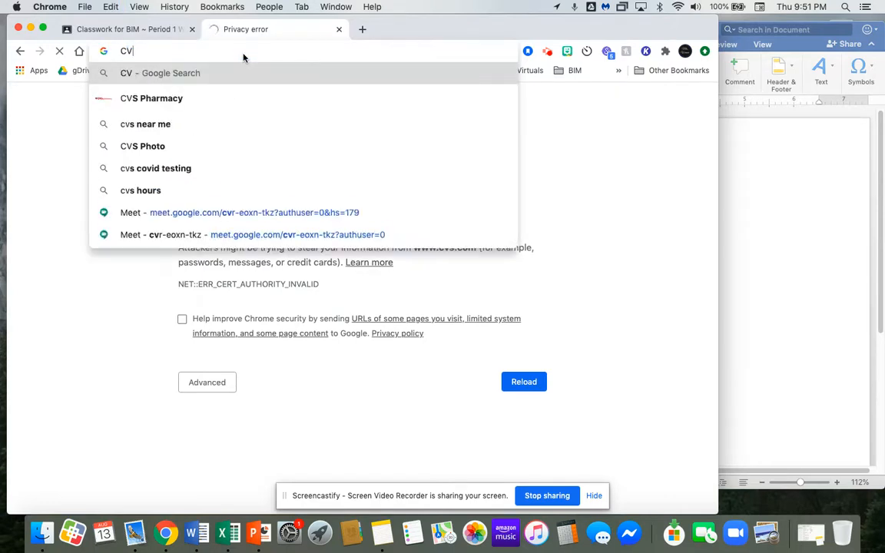
type("SHe")
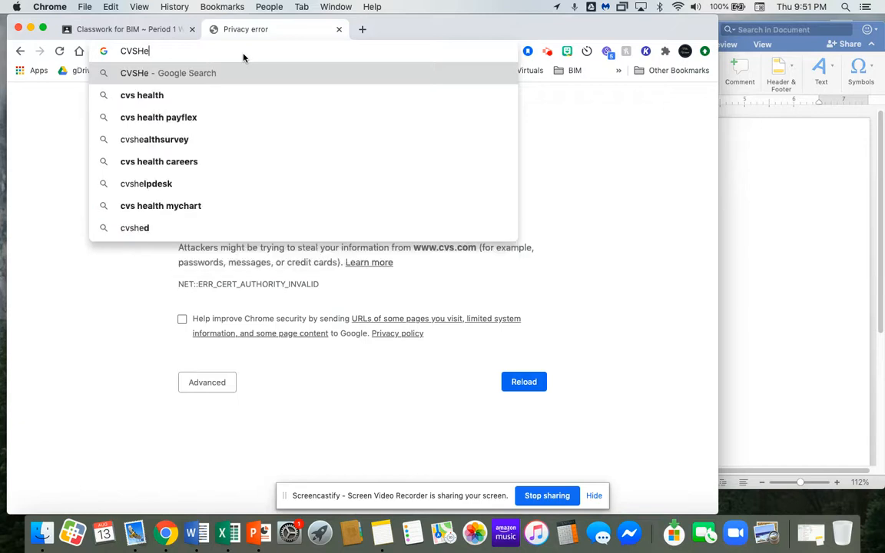
type("alth.com")
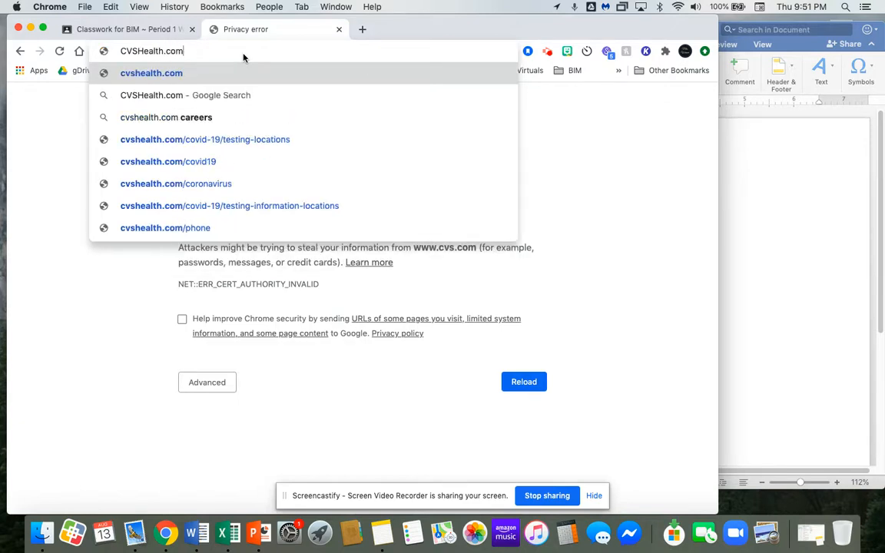
key("Return")
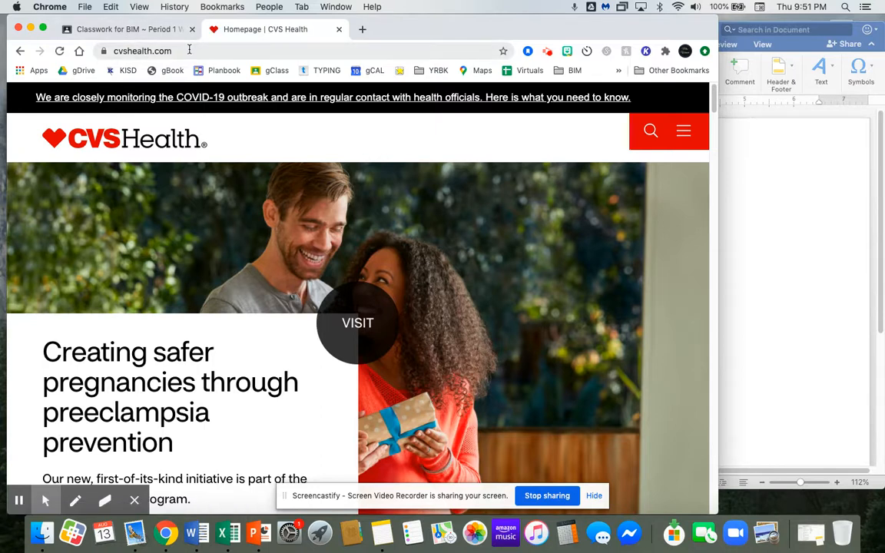
left_click(189, 49)
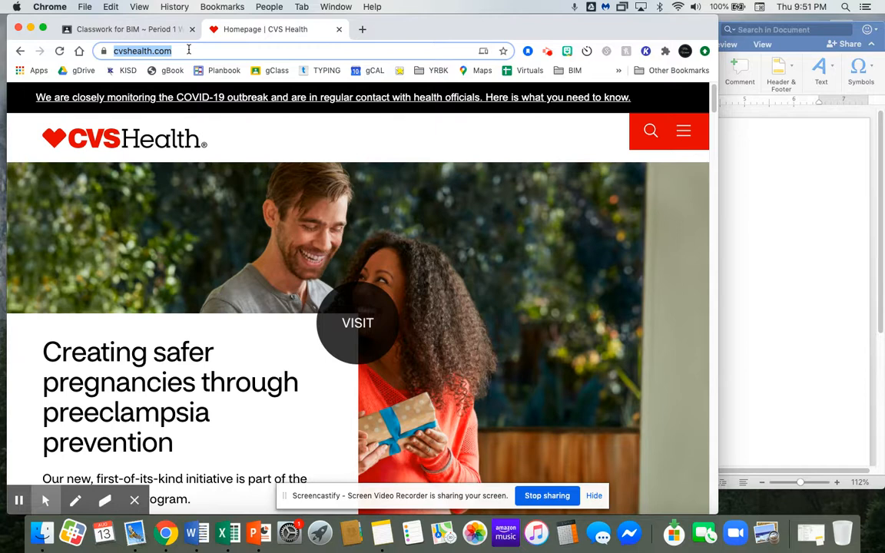
left_click(760, 192)
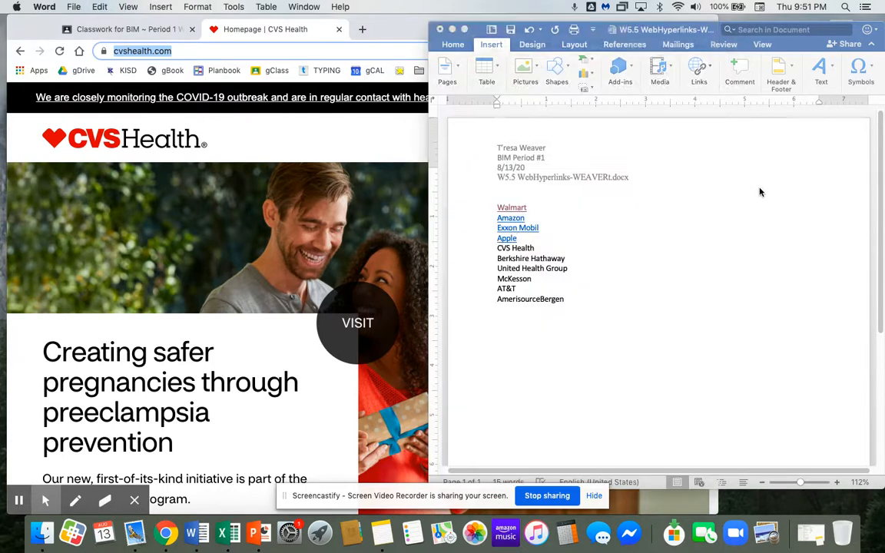
left_click(471, 252)
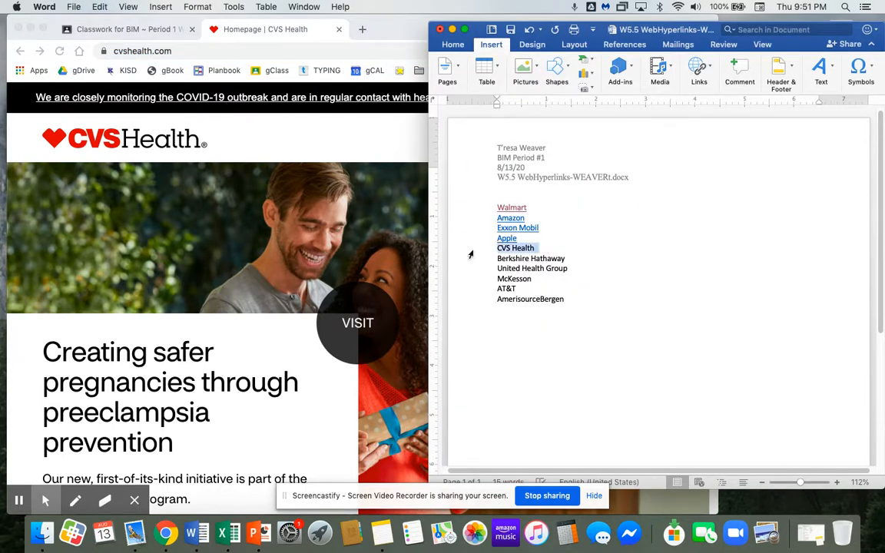
left_click(699, 71)
left_click(654, 109)
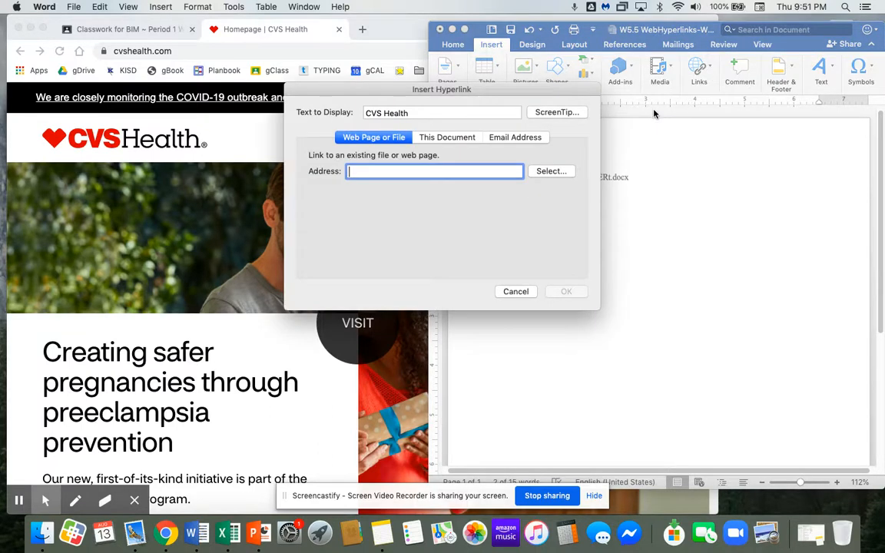
key("super+v")
left_click(568, 291)
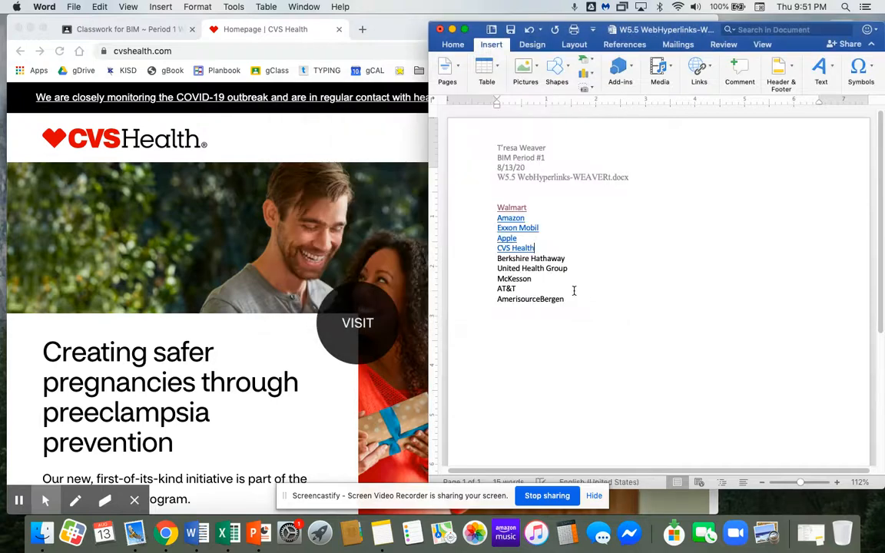
left_click(206, 51)
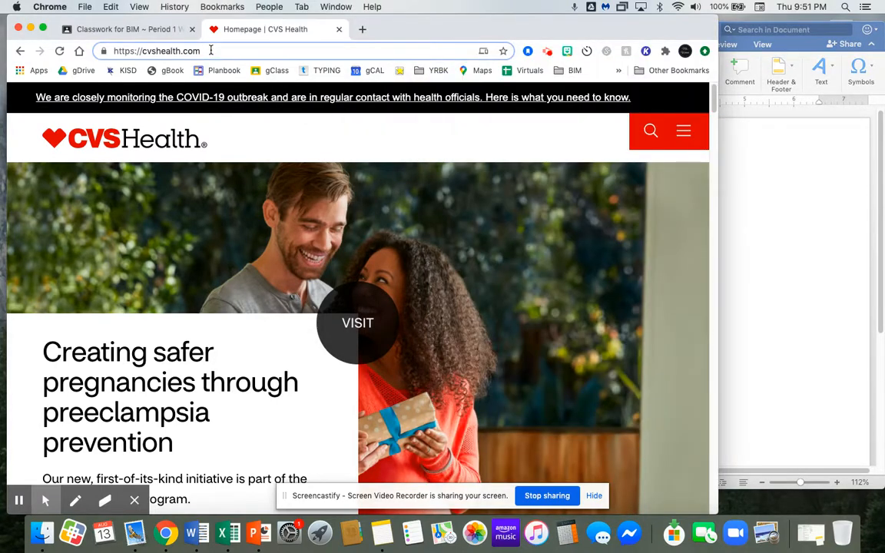
- Search for Berkshire Hathaway, open berkshirehathaway.com, and select its address for copying
key("super+a")
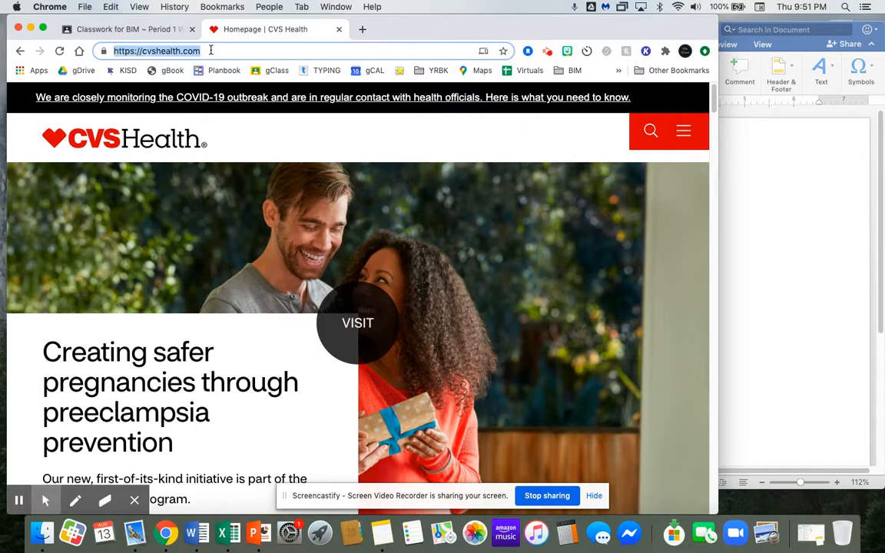
type("Ber")
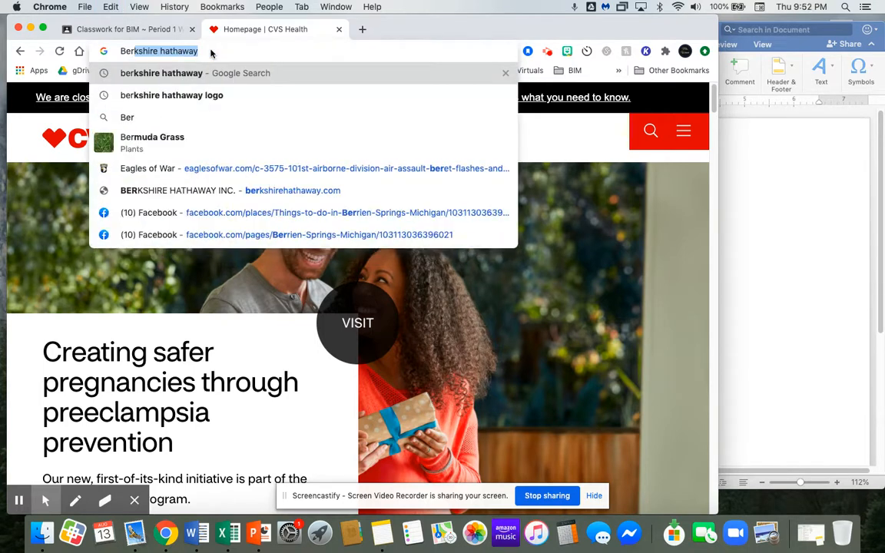
key("Return")
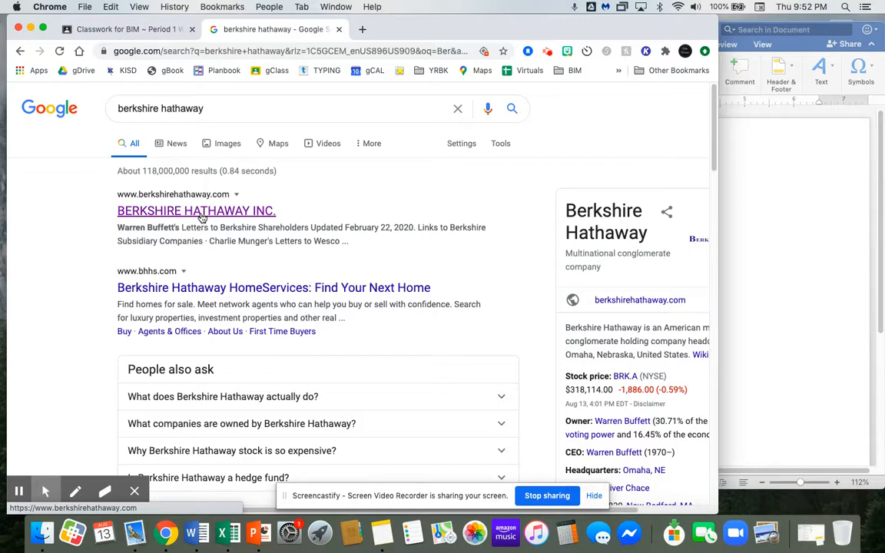
left_click(201, 212)
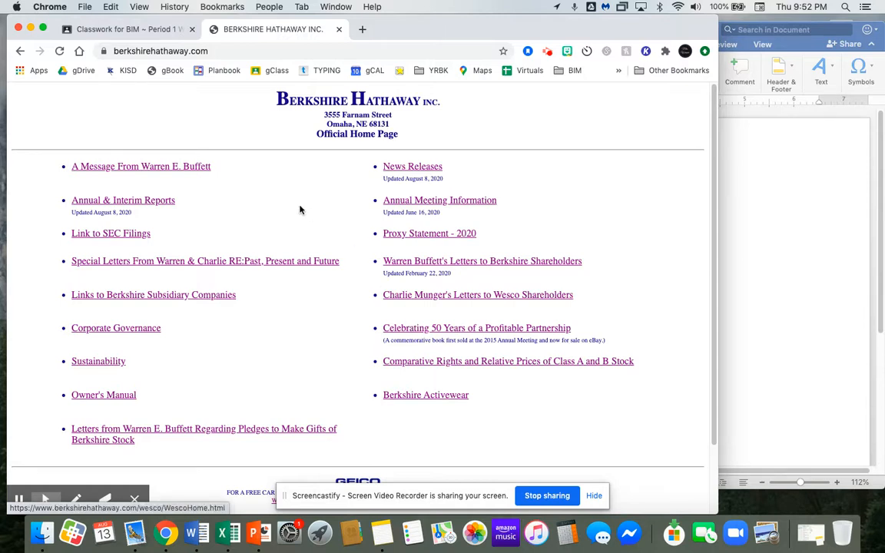
left_click(231, 50)
key("super+c")
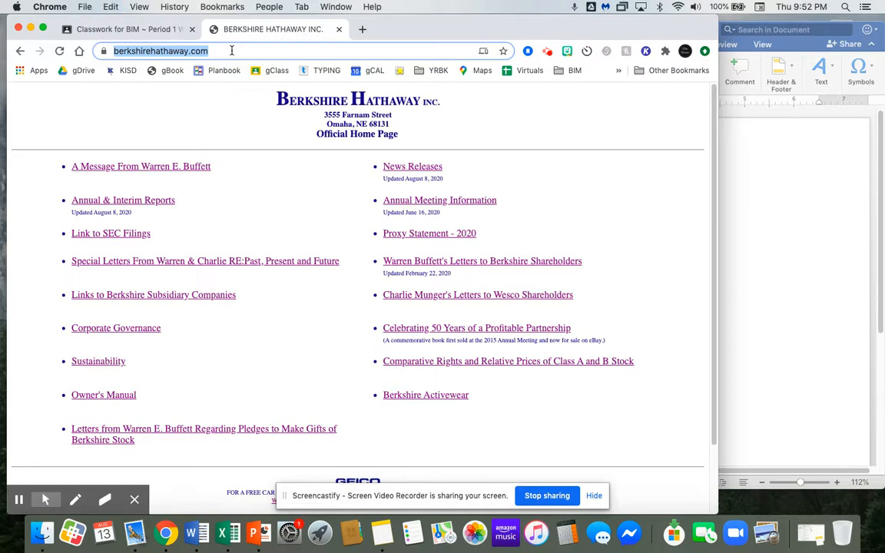
left_click(756, 217)
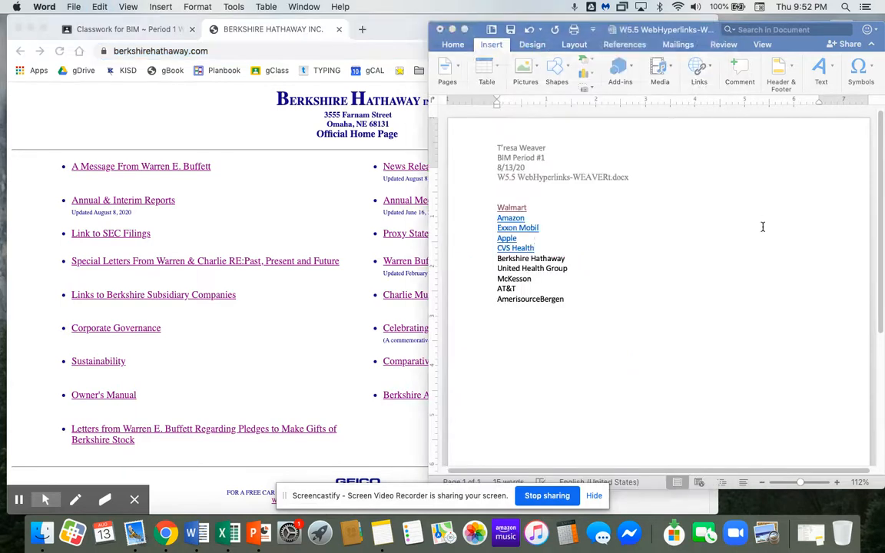
left_click(474, 259)
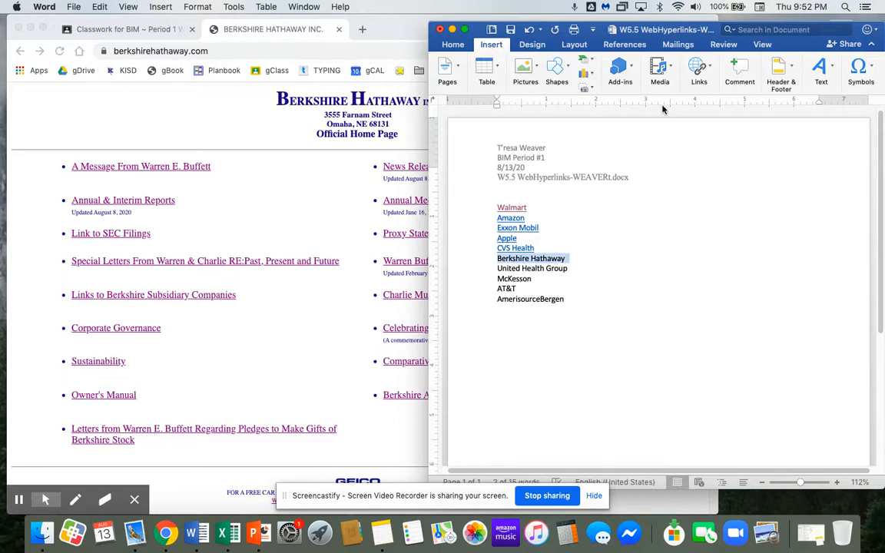
left_click(698, 71)
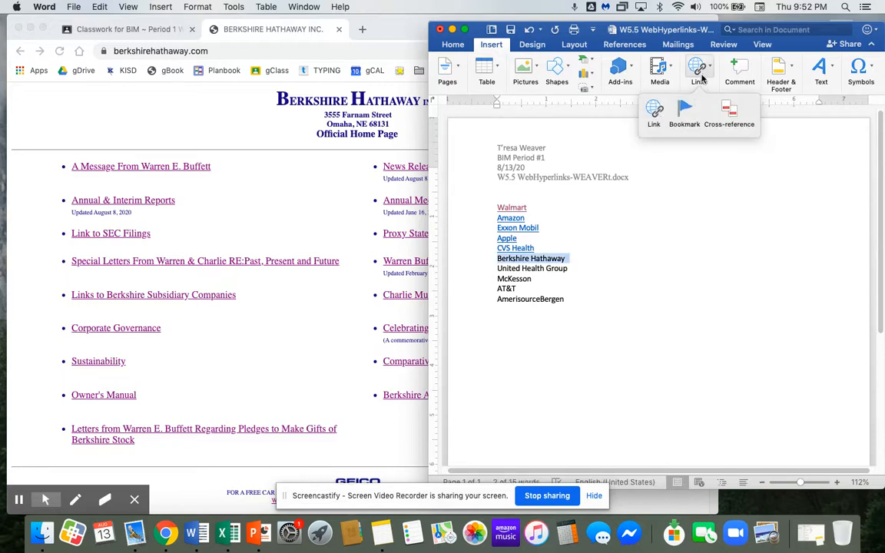
left_click(655, 108)
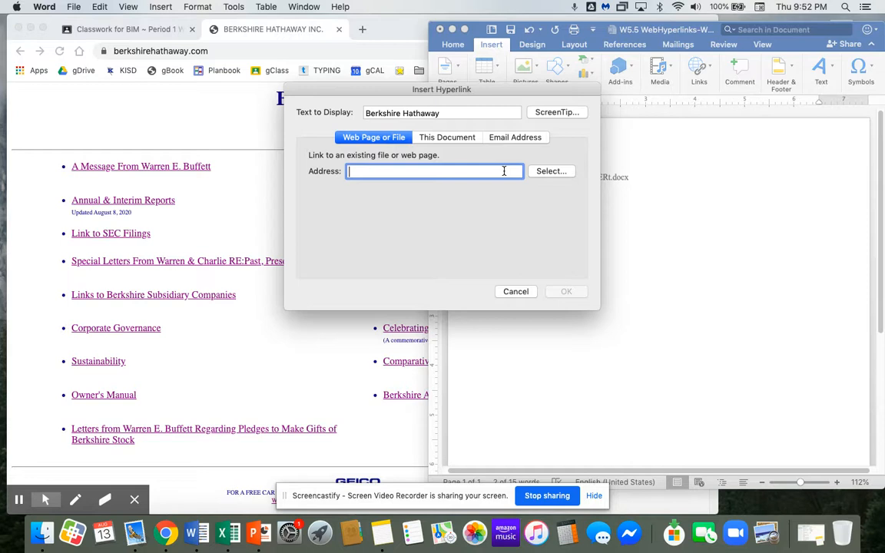
key("super+v")
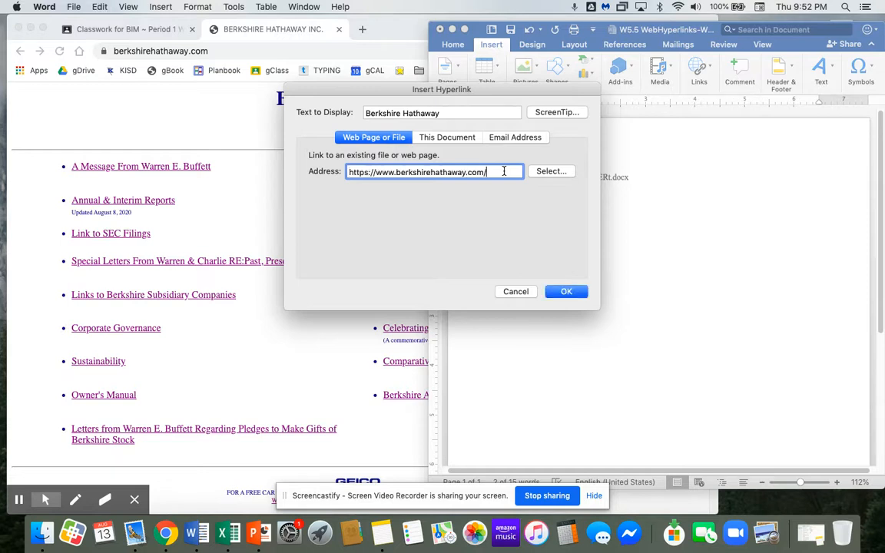
left_click(566, 292)
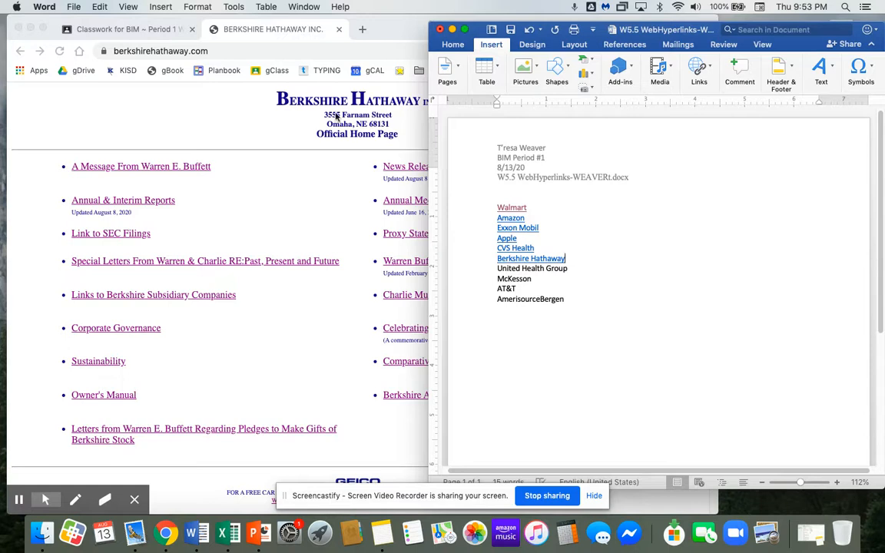
- Search for UnitedHealth Group, open unitedhealthgroup.com, and select its address for copying
left_click(273, 49)
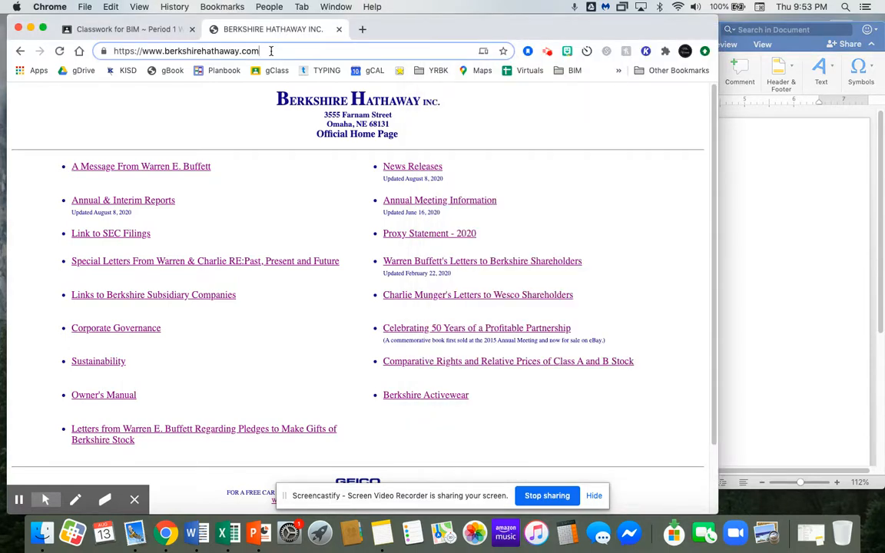
left_click(271, 50)
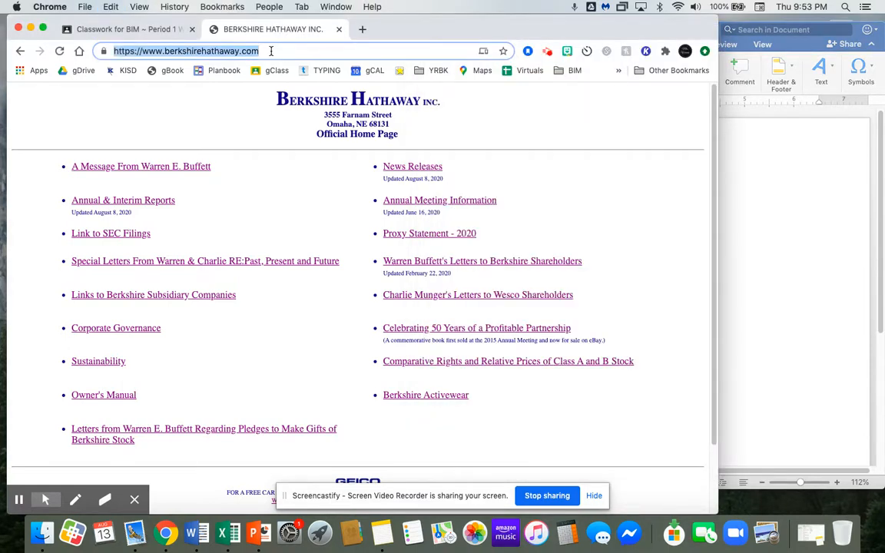
type("Unite")
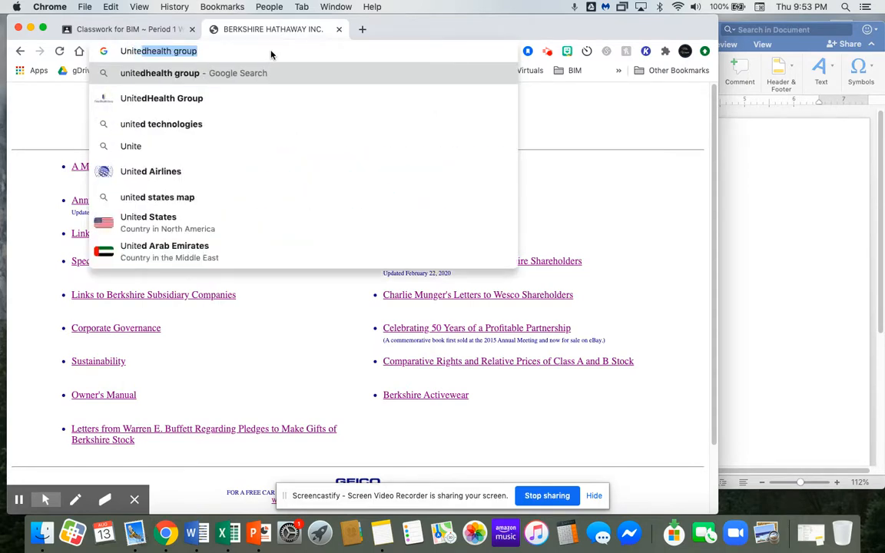
key("Return")
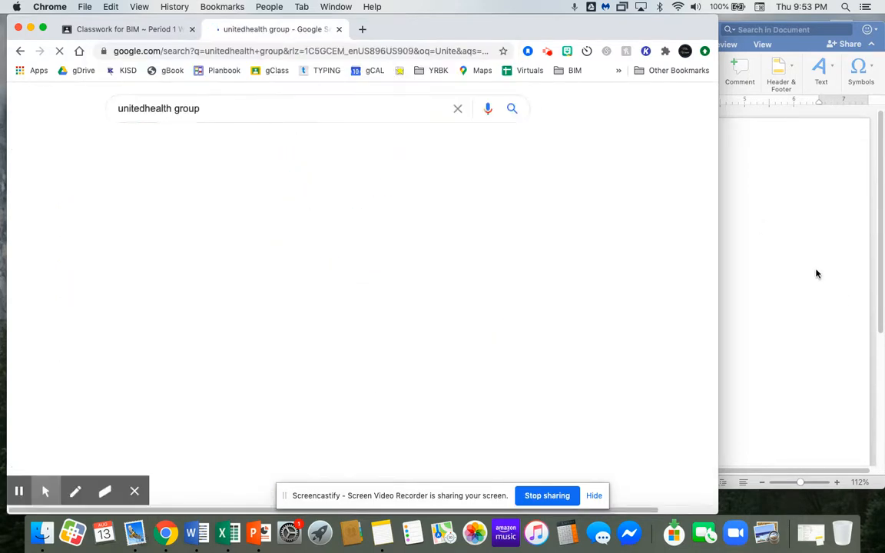
left_click(816, 270)
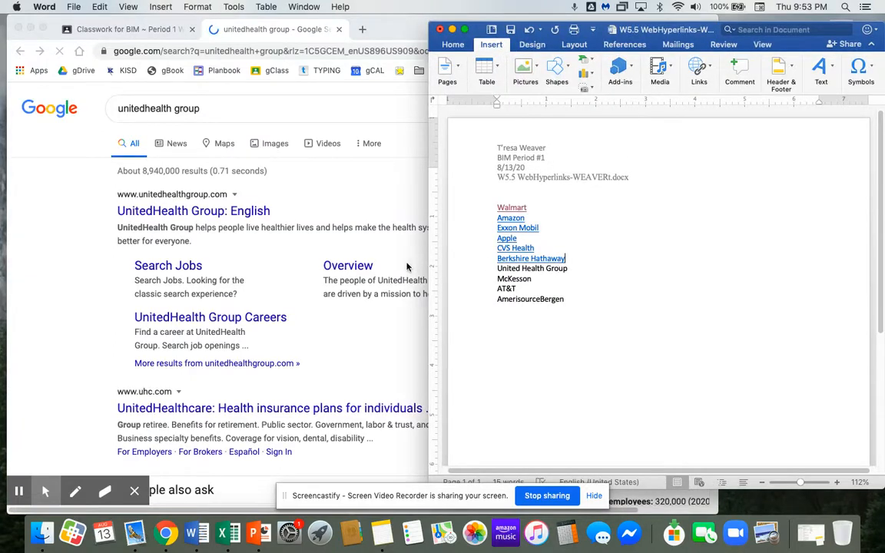
left_click(306, 213)
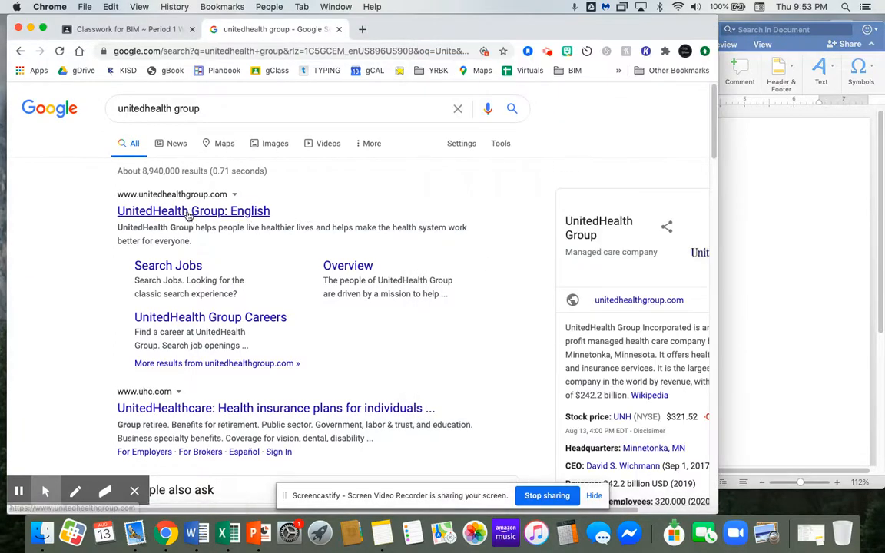
left_click(188, 214)
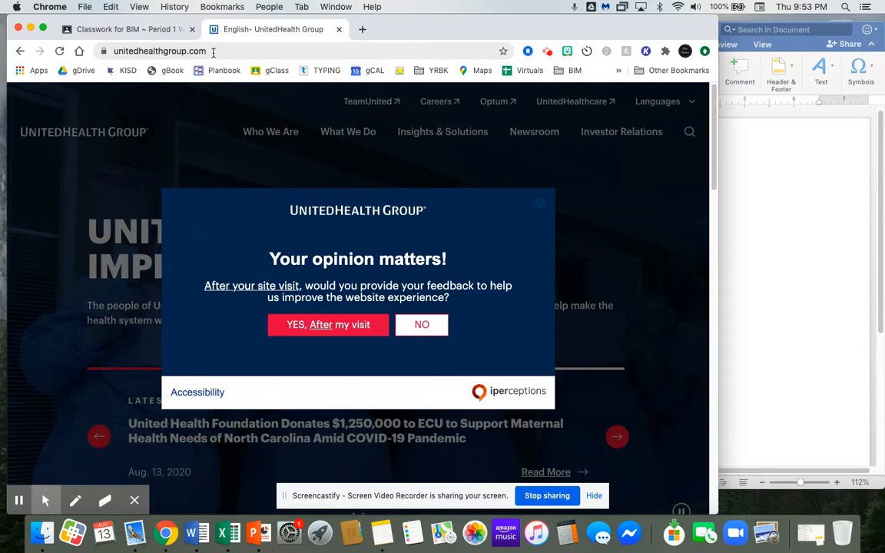
left_click(214, 51)
key("super+c")
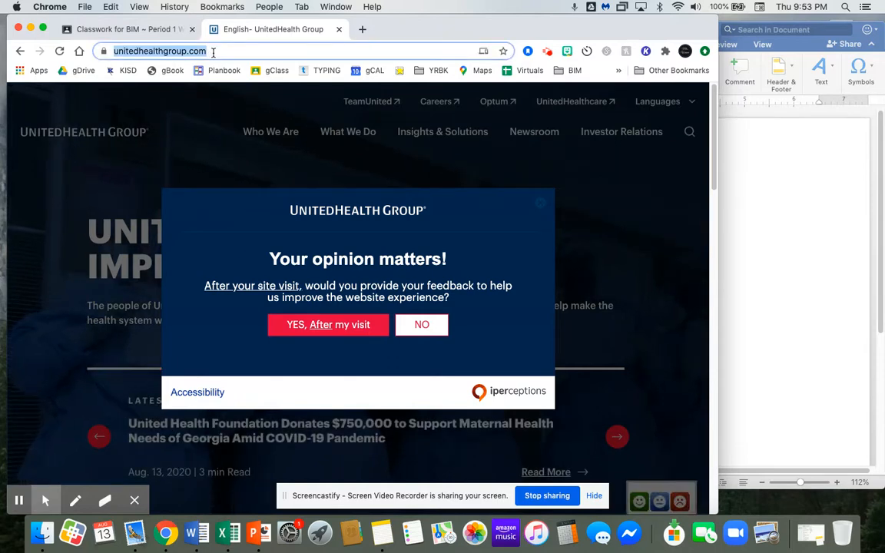
left_click(753, 290)
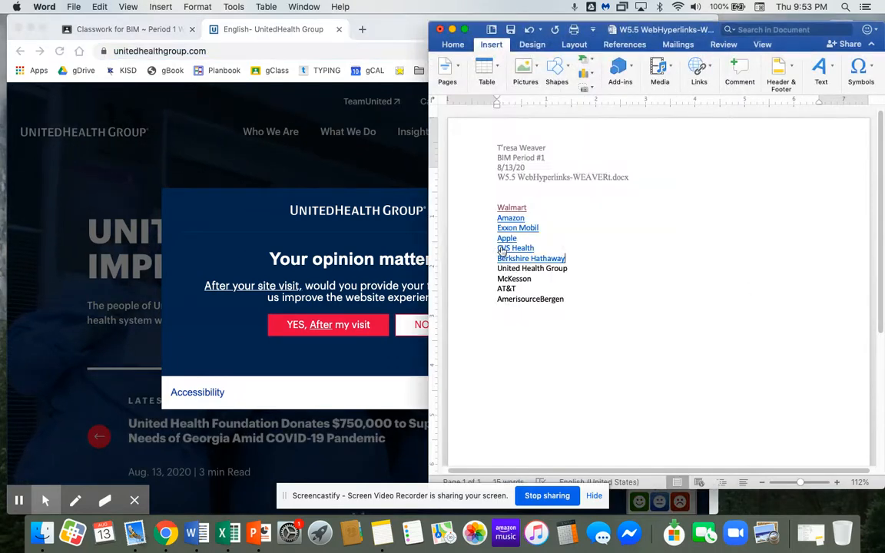
left_click(463, 273)
left_click(708, 72)
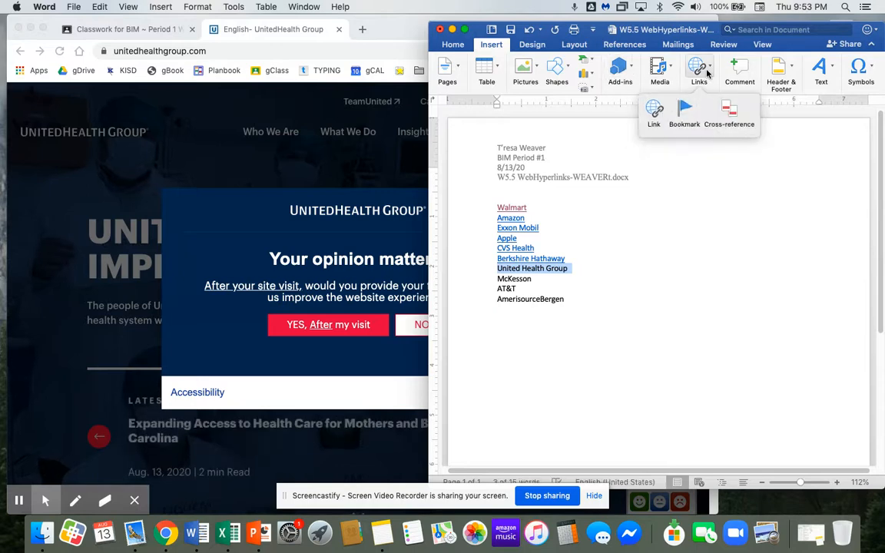
left_click(656, 115)
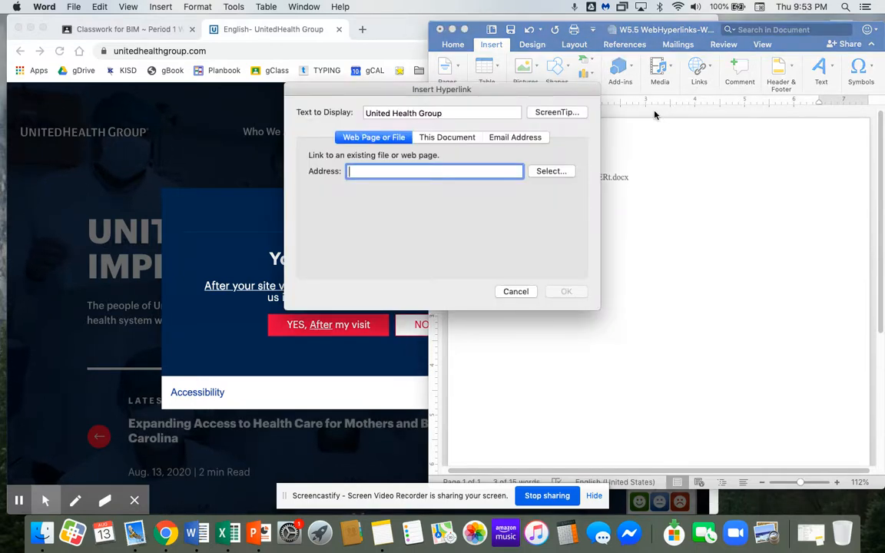
key("super+v")
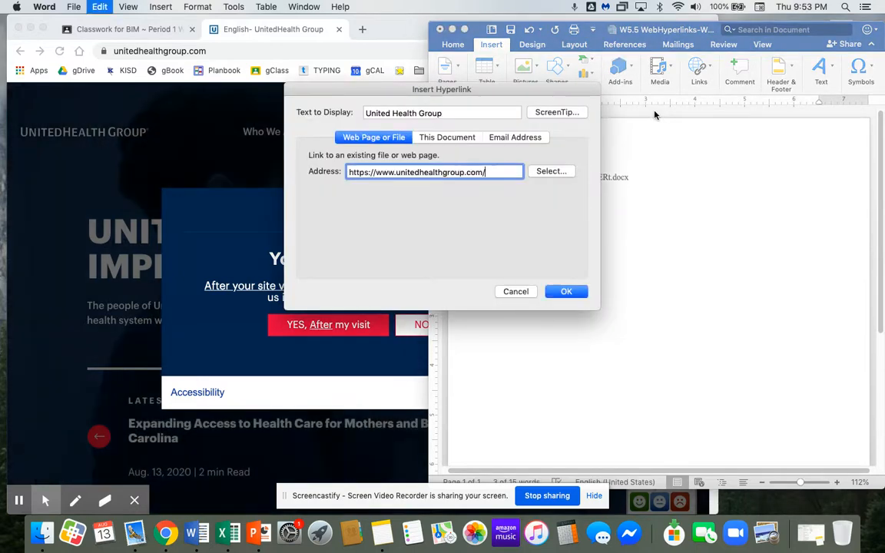
left_click(566, 292)
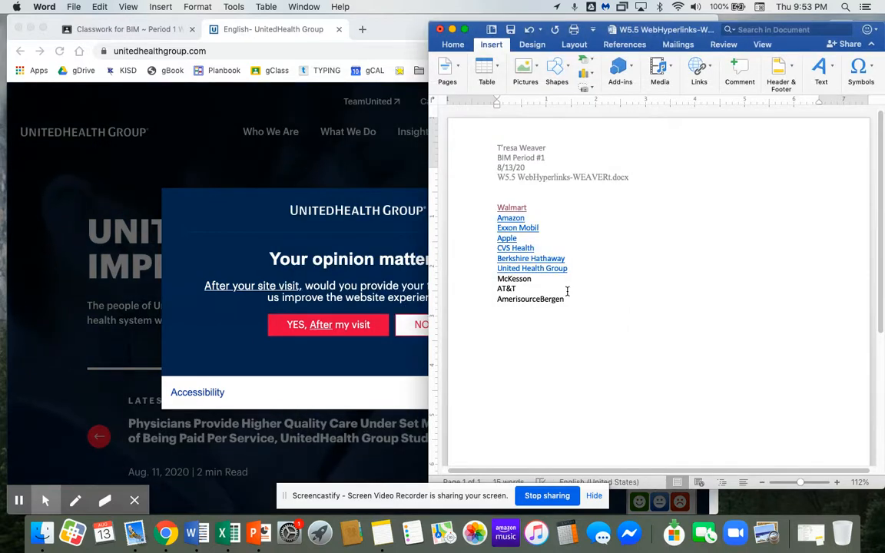
- Search 'McKesson', open the mckesson.com homepage, and select its address for copying
left_click(240, 47)
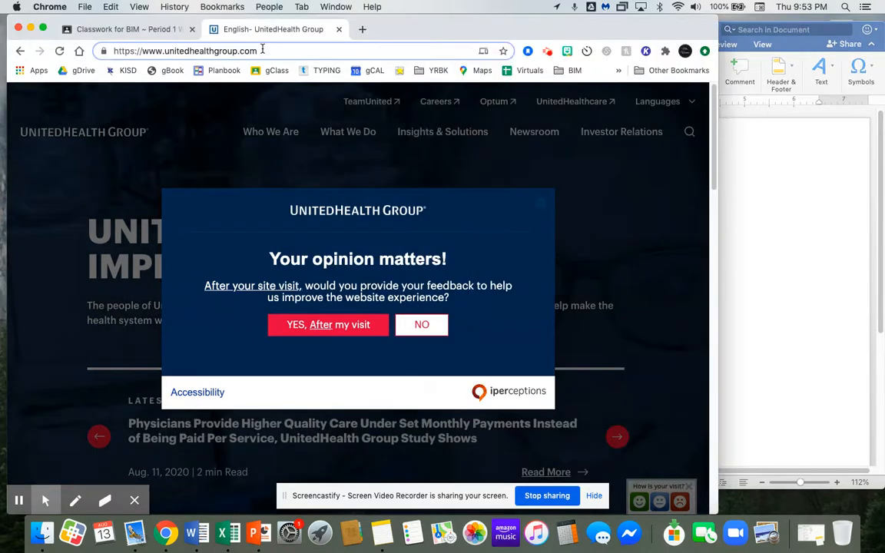
left_click(262, 50)
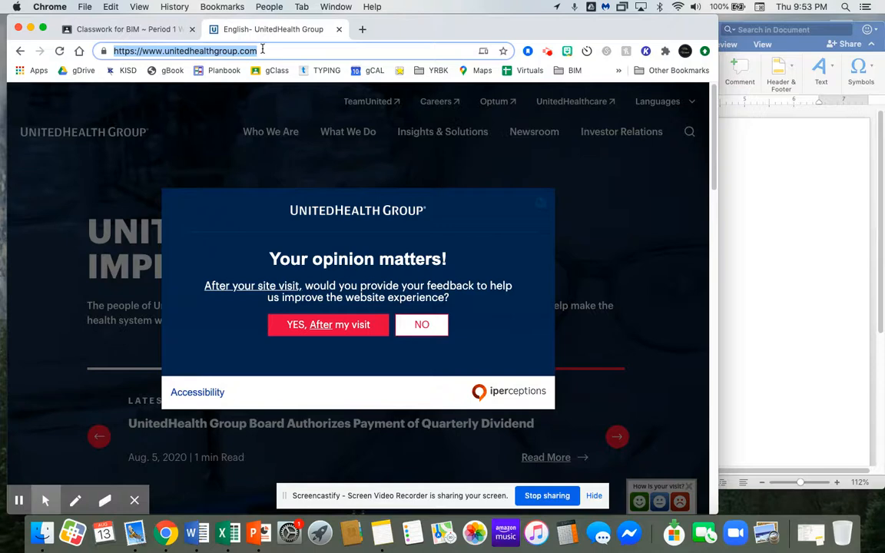
type("McK")
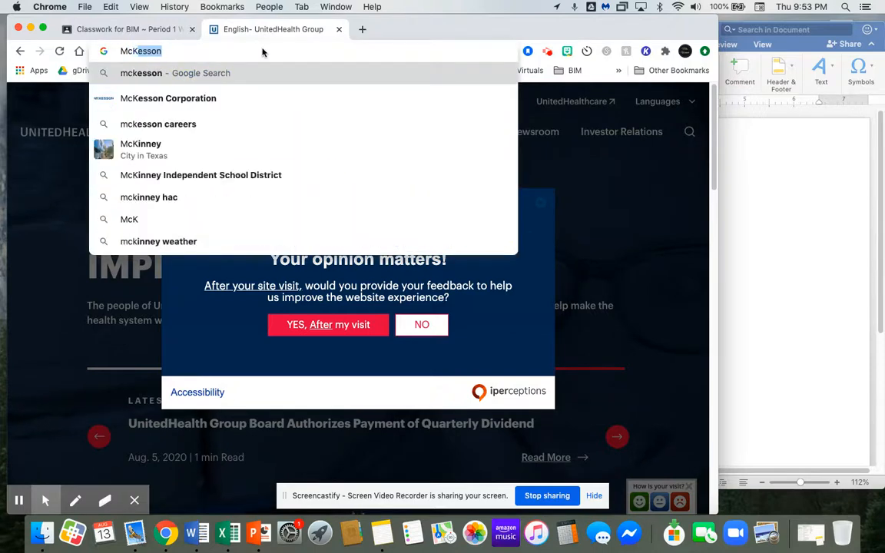
type("esson")
key("Return")
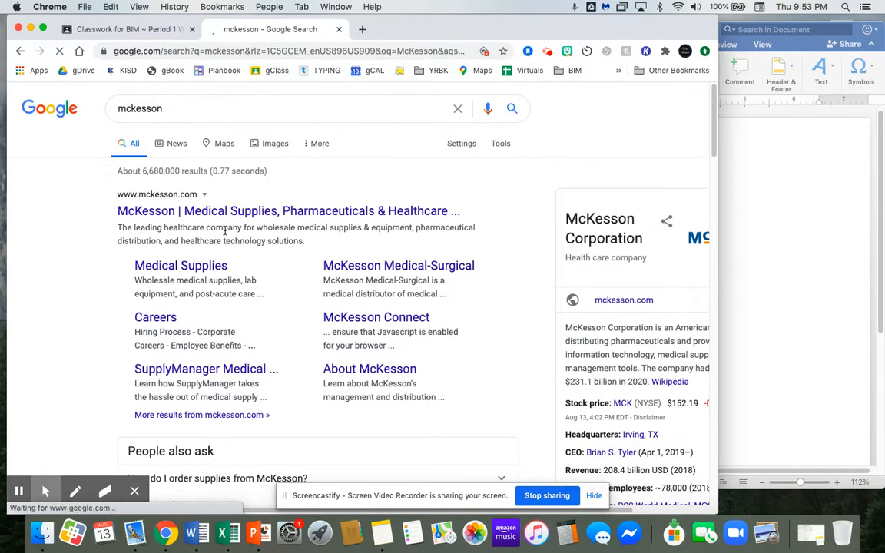
left_click(163, 212)
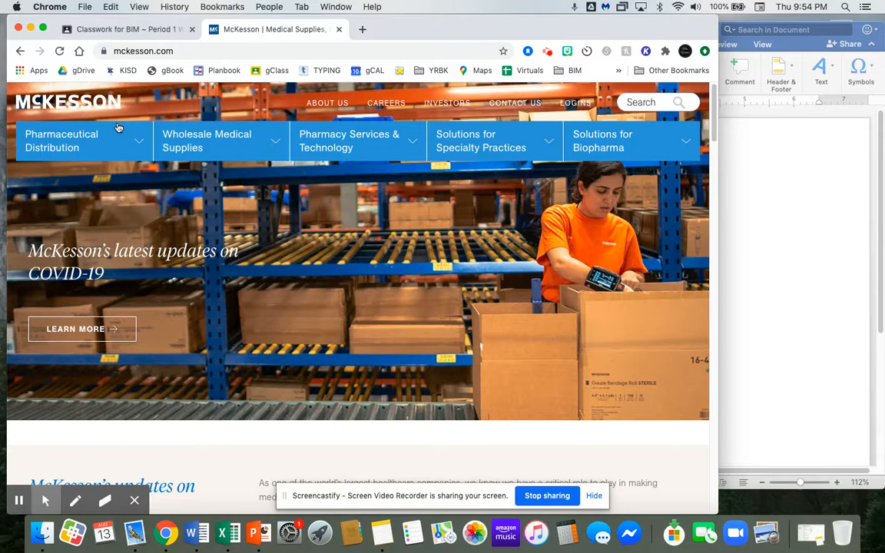
left_click(189, 49)
key("super+c")
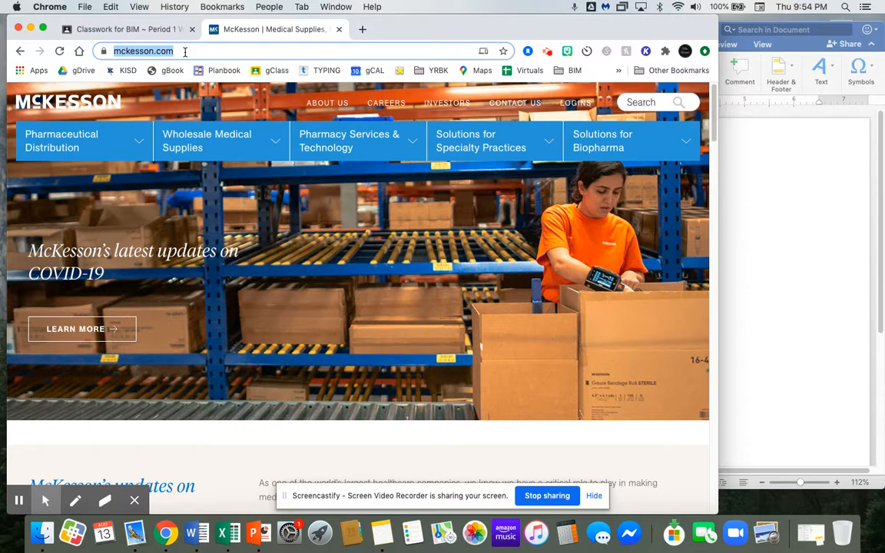
left_click(743, 290)
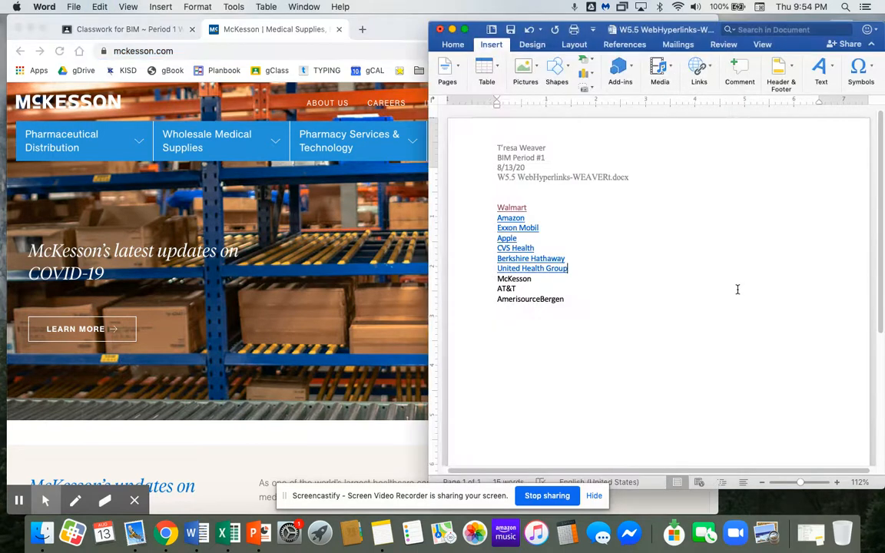
left_click(469, 283)
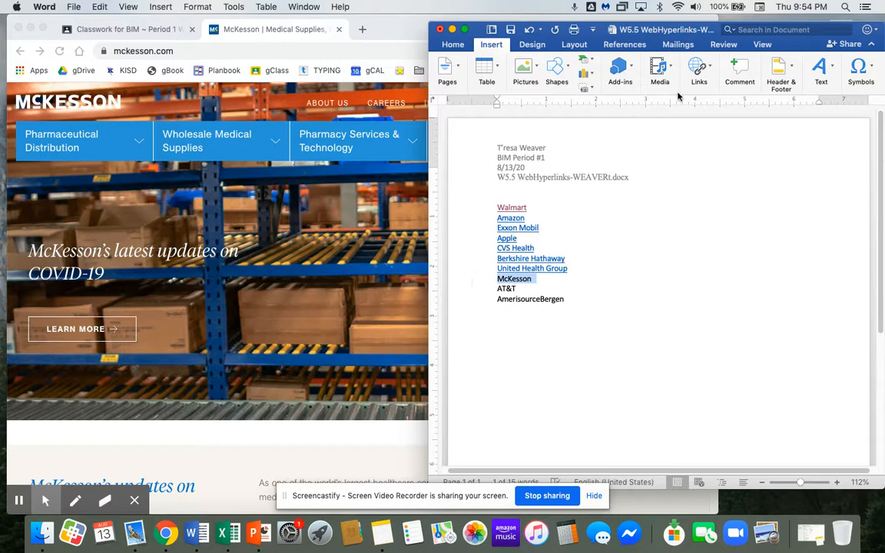
left_click(699, 73)
left_click(589, 98)
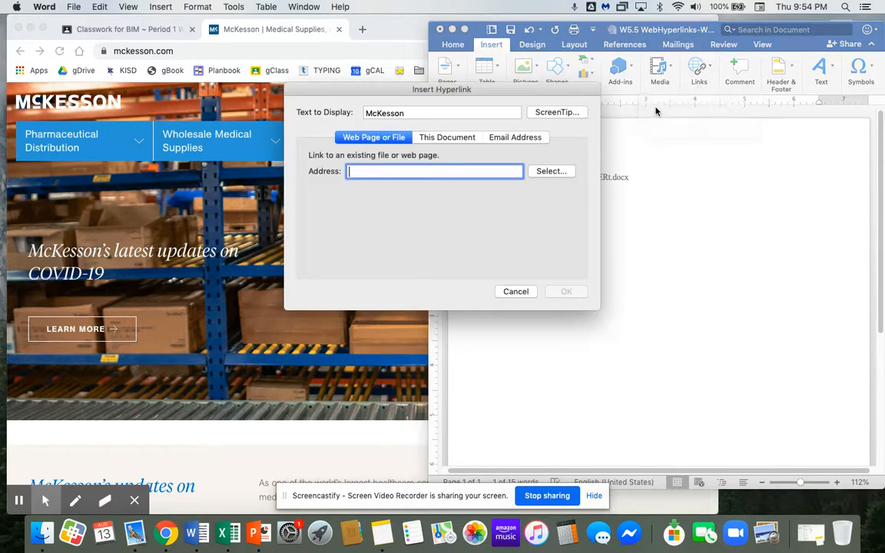
key("super+v")
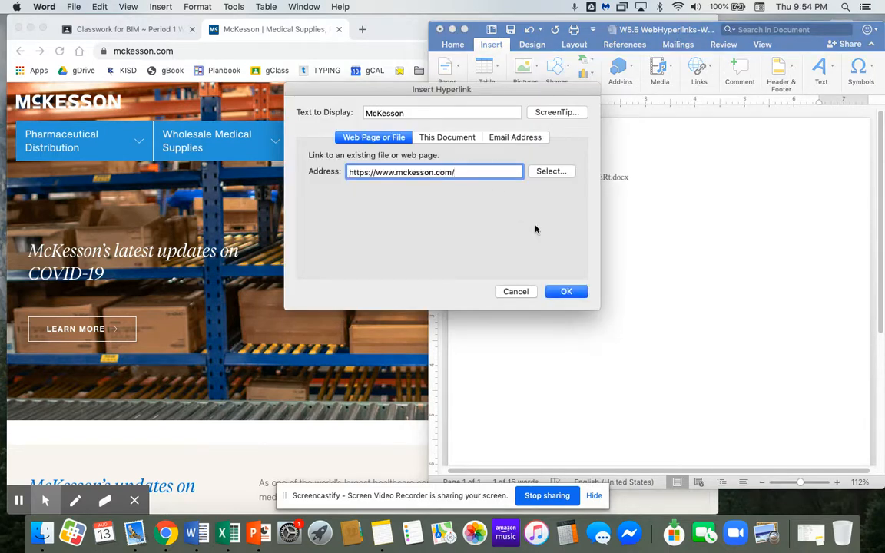
left_click(569, 292)
left_click(475, 292)
- Search 'AT&T', open the att.com homepage, and select its address for copying
left_click(202, 51)
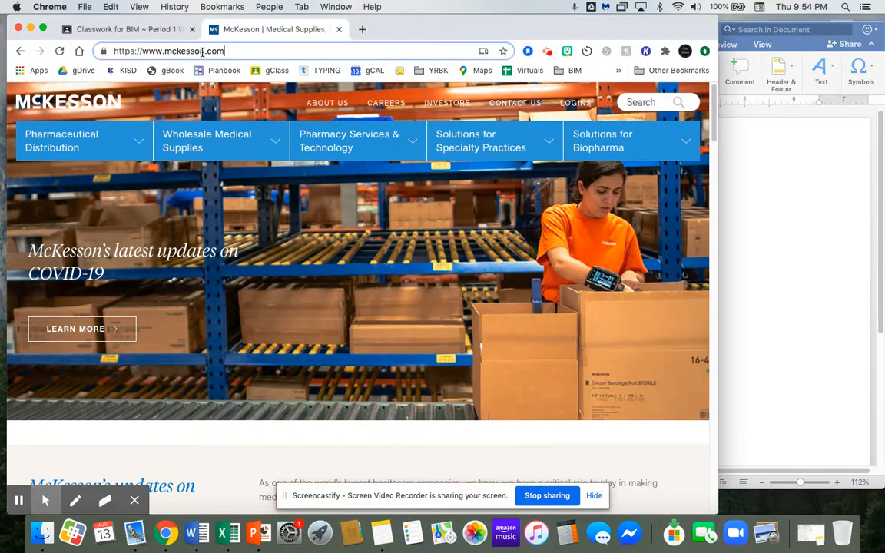
left_click(202, 51)
type("TA")
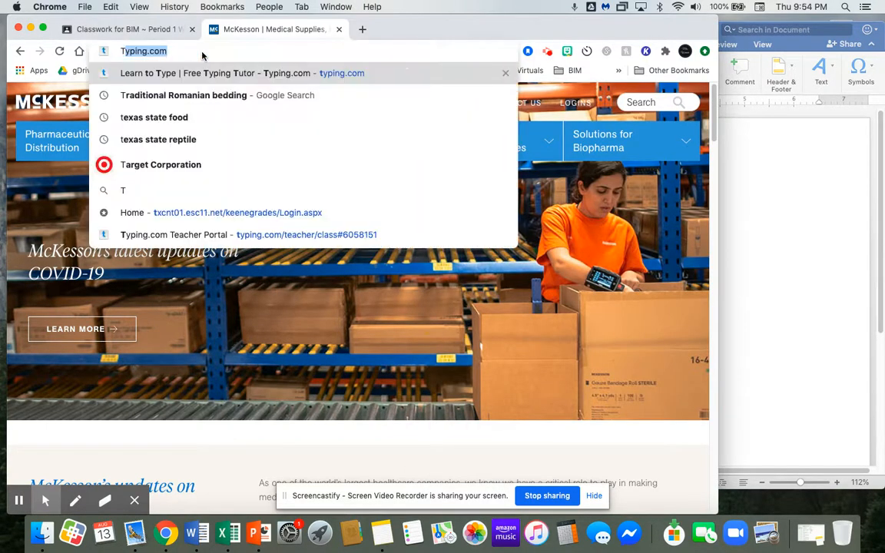
key("BackSpace")
key("BackSpace")
key("BackSpace")
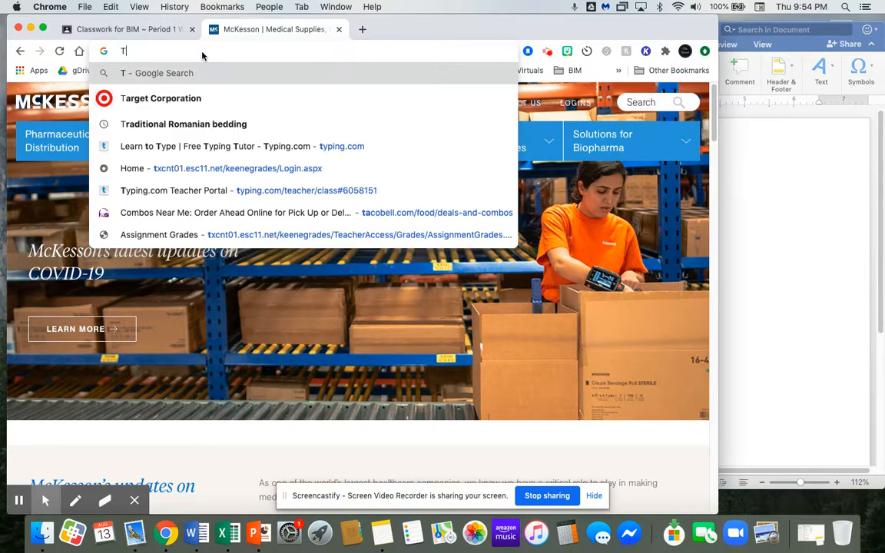
type("AT&T")
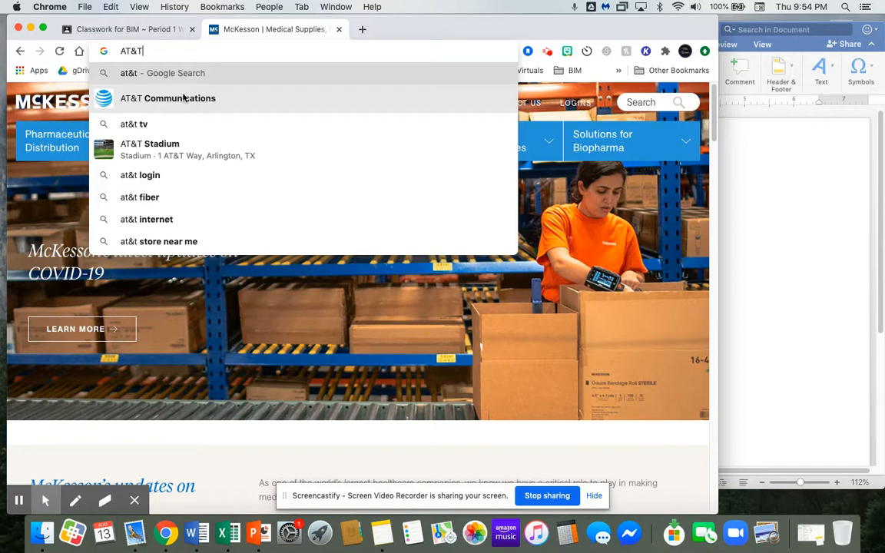
left_click(109, 83)
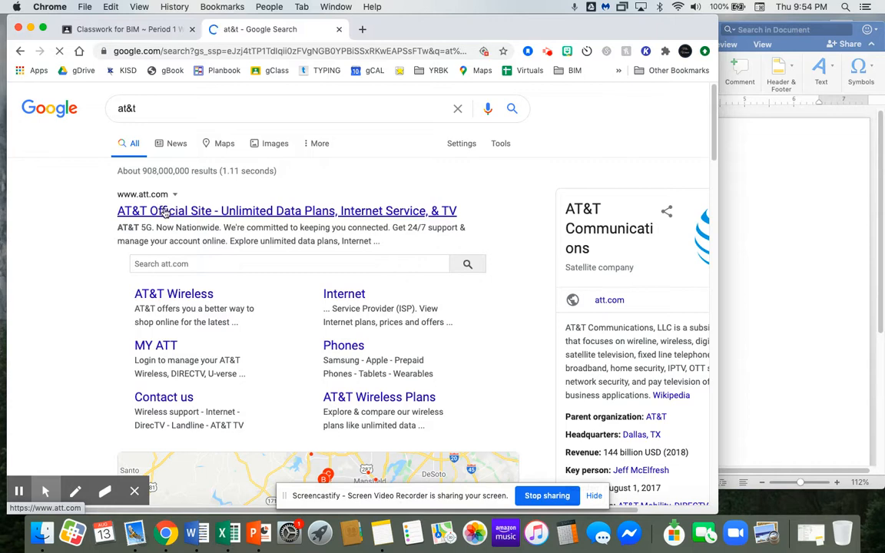
left_click(185, 214)
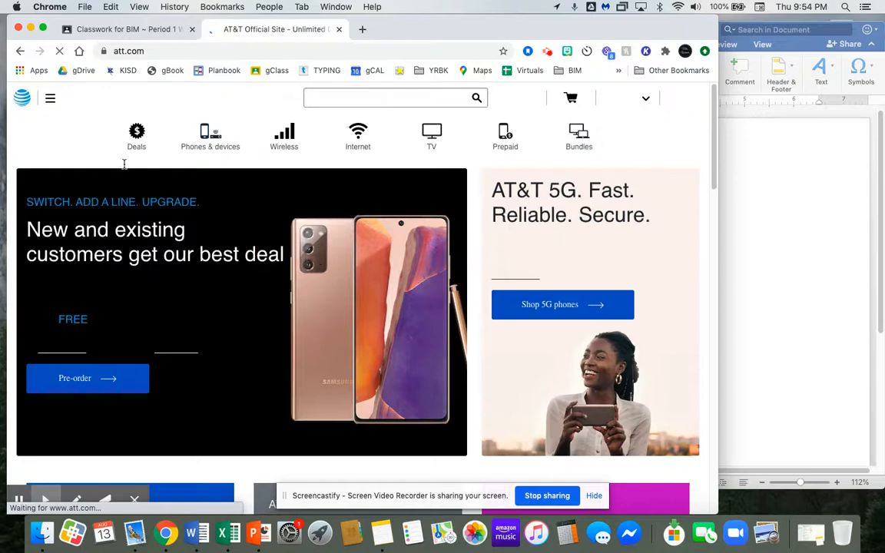
left_click(159, 52)
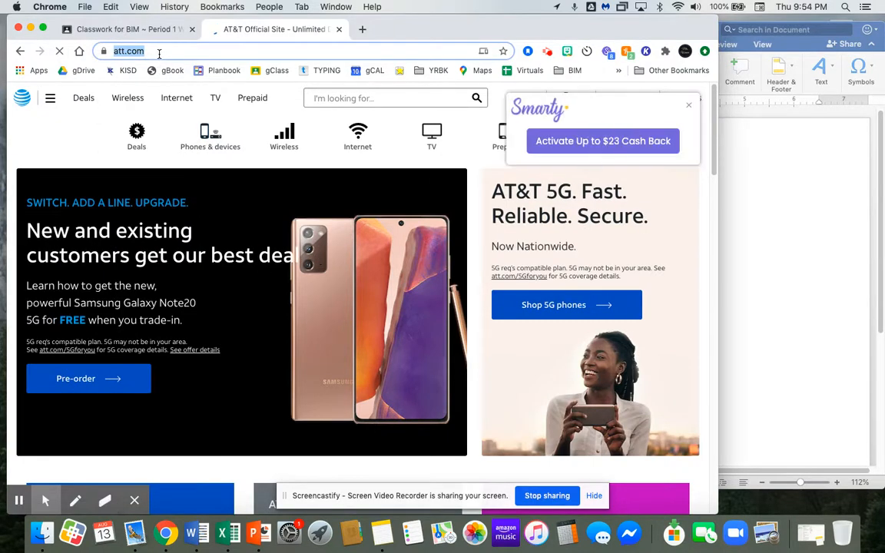
left_click(723, 210)
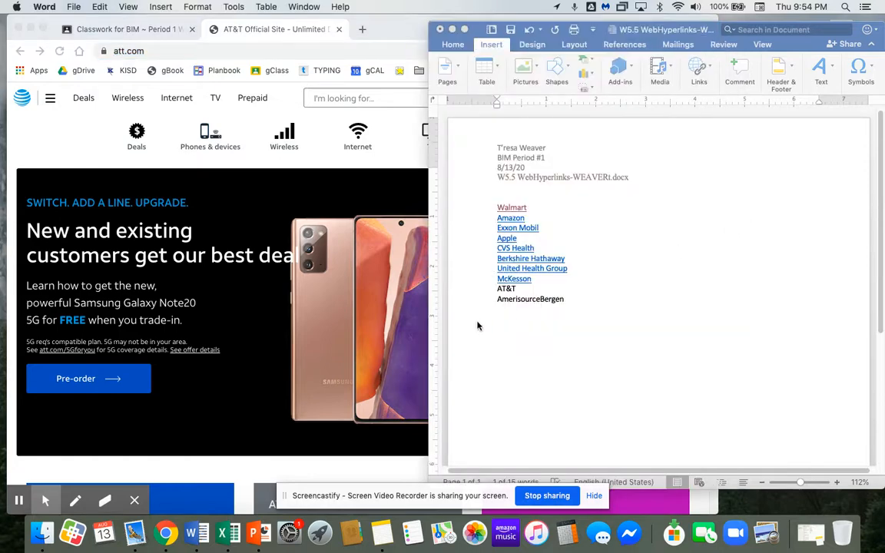
left_click(474, 290)
left_click(701, 75)
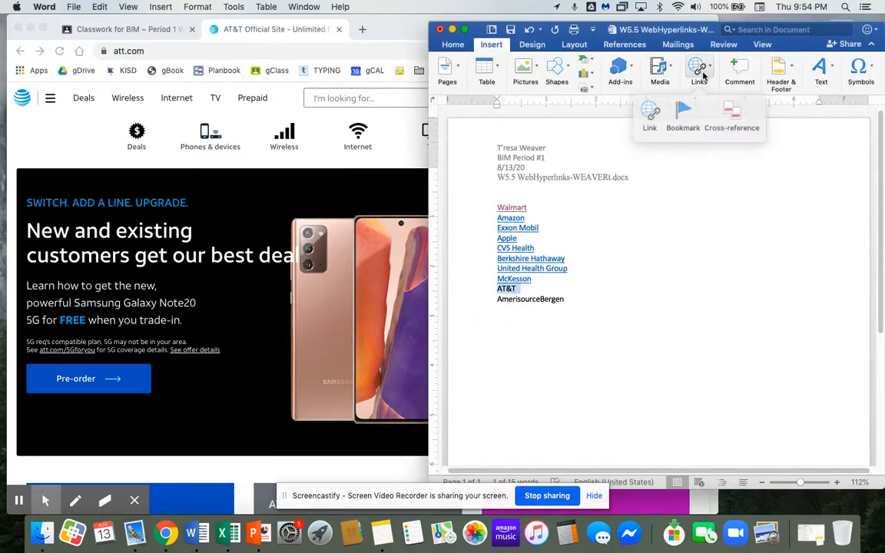
left_click(651, 112)
type("https://www.att.com/")
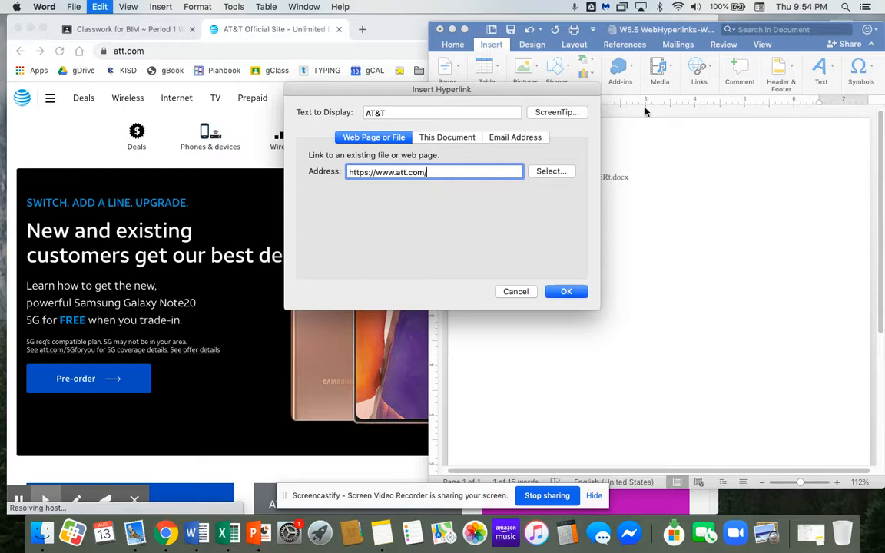
left_click(580, 294)
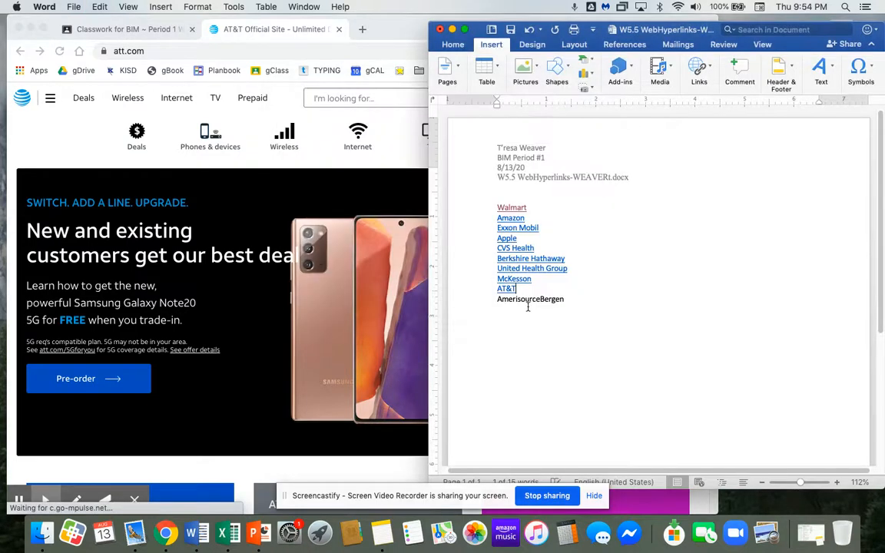
left_click(495, 303)
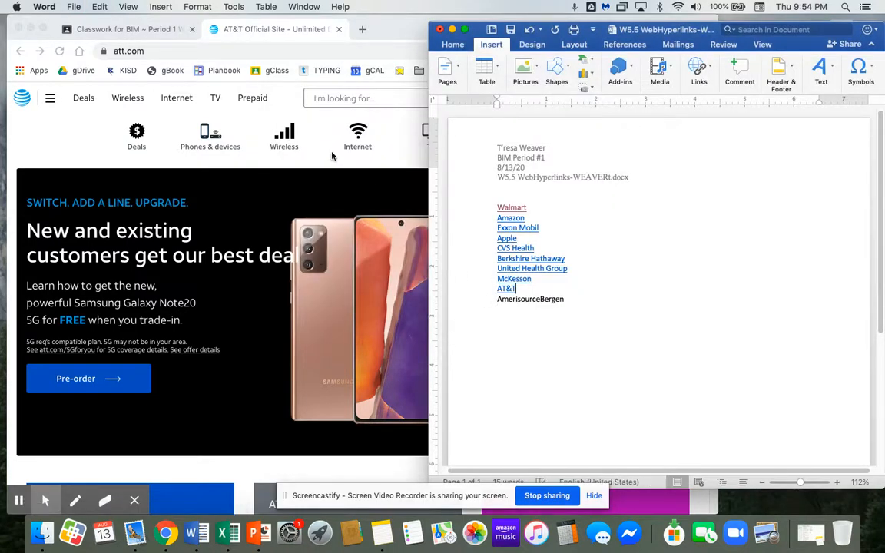
left_click(189, 50)
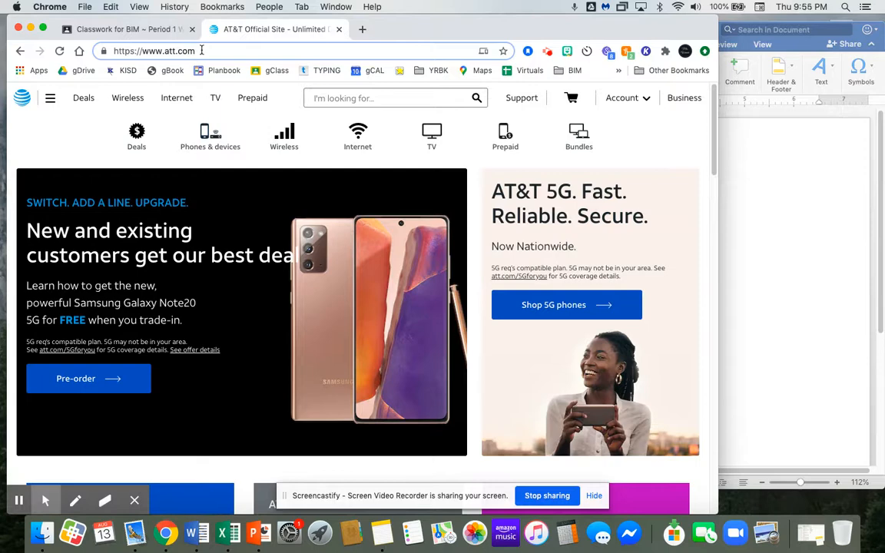
- Search 'Ameri', open amerisourcebergen.com, dismiss its cookie notice, and select its address
left_click_drag(201, 51, 103, 51)
type("Ameri")
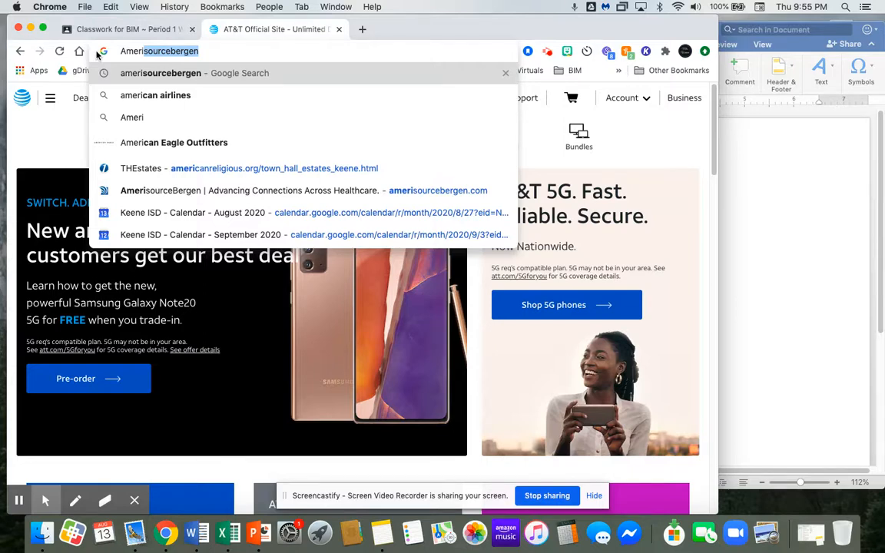
key("Return")
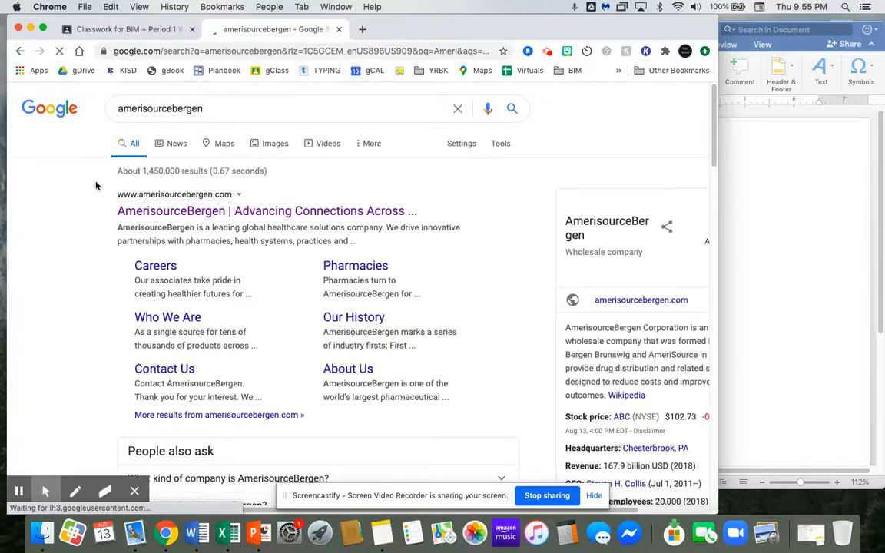
left_click(142, 219)
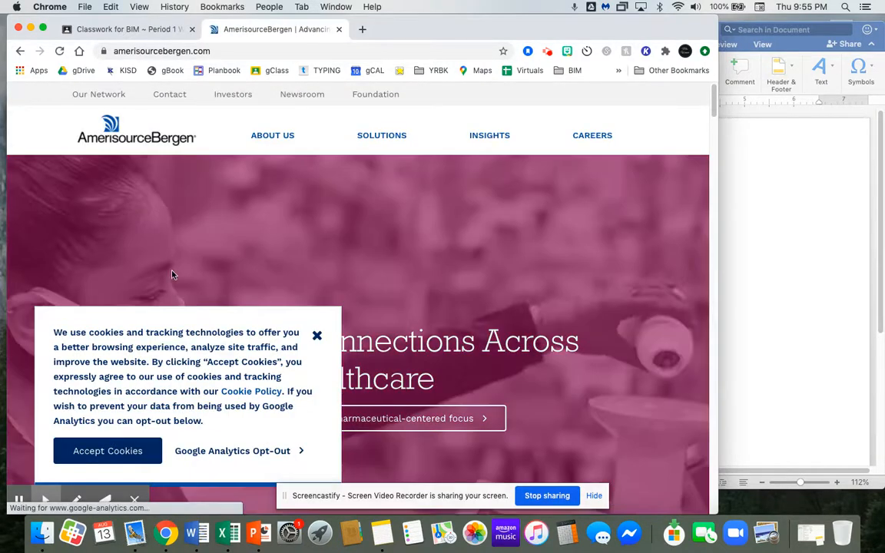
left_click(316, 336)
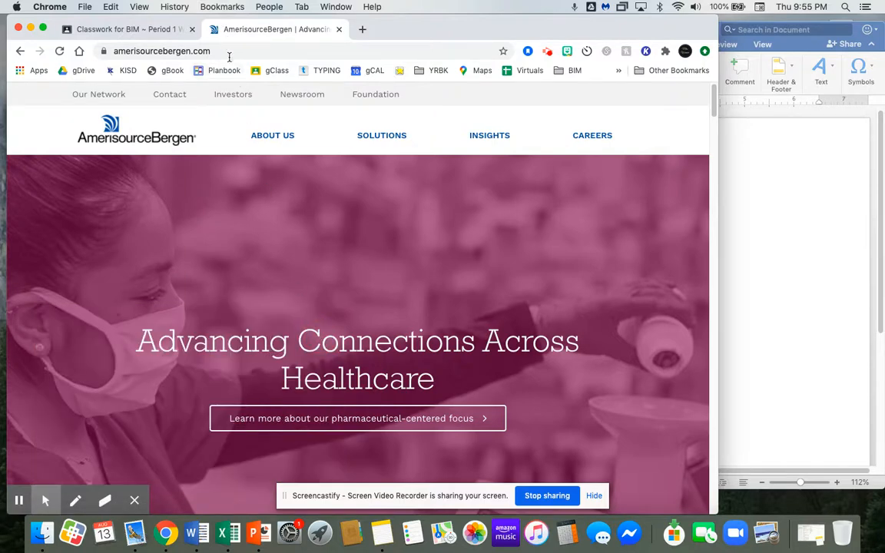
left_click(229, 53)
key("super+c")
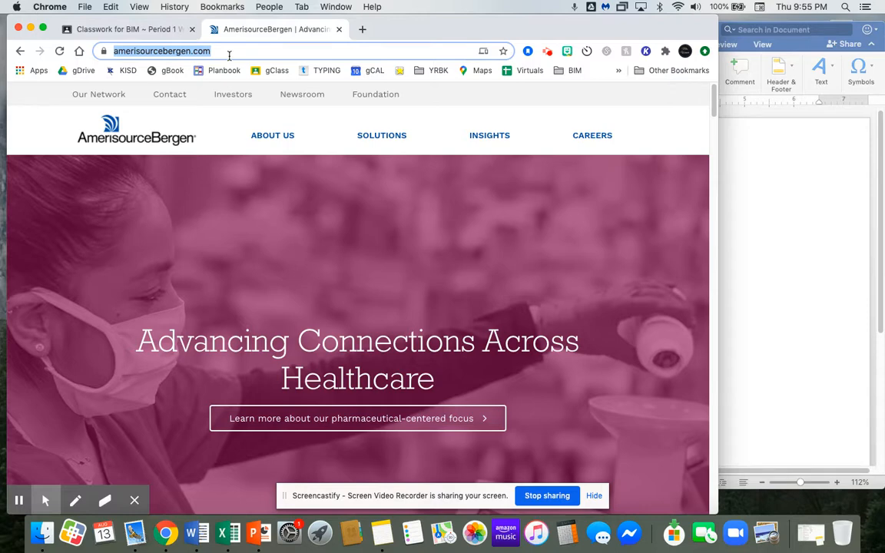
left_click(797, 178)
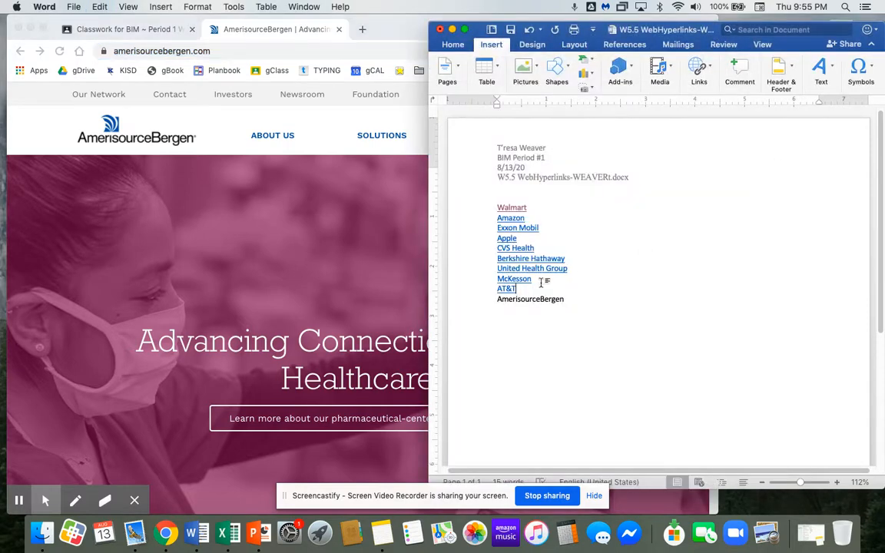
left_click(481, 299)
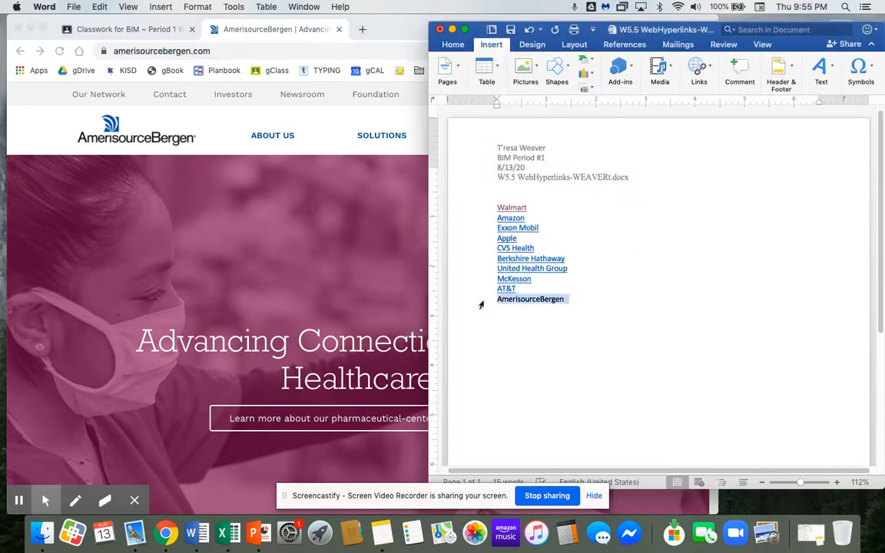
left_click(699, 73)
left_click(654, 115)
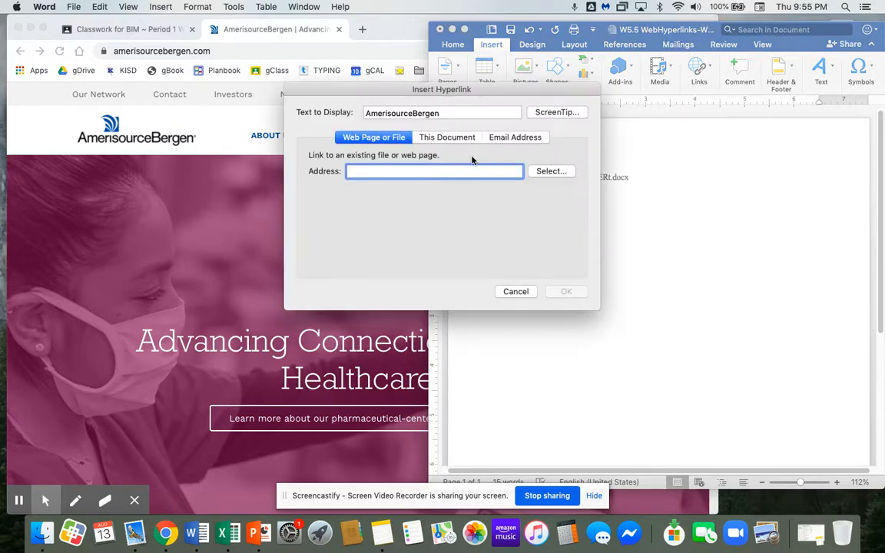
key("super+v")
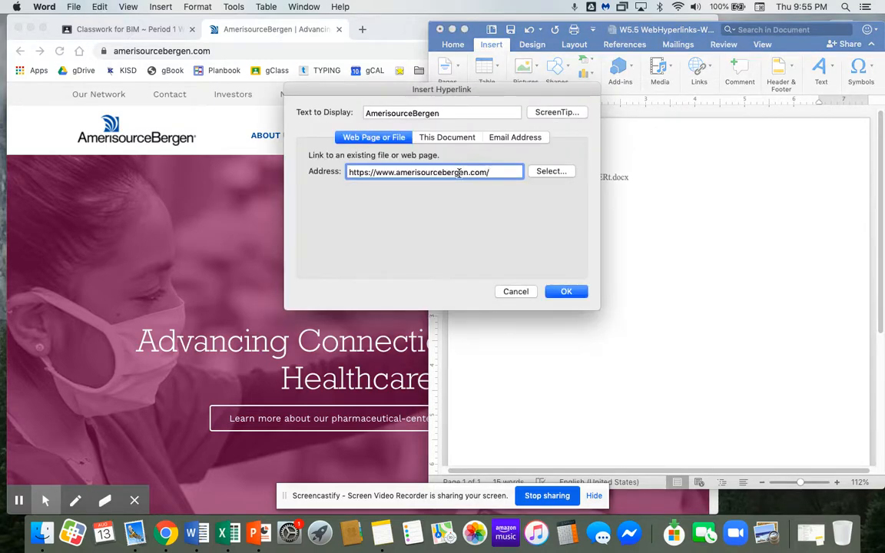
left_click(567, 292)
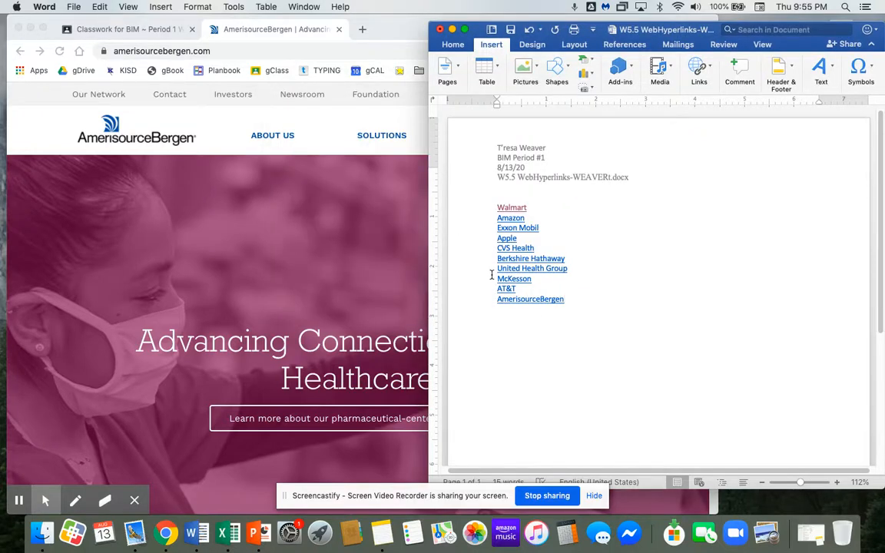
left_click(219, 51)
- Search Google for 'Berkshire hathaway companies' and scroll through the results
left_click_drag(248, 47, 105, 48)
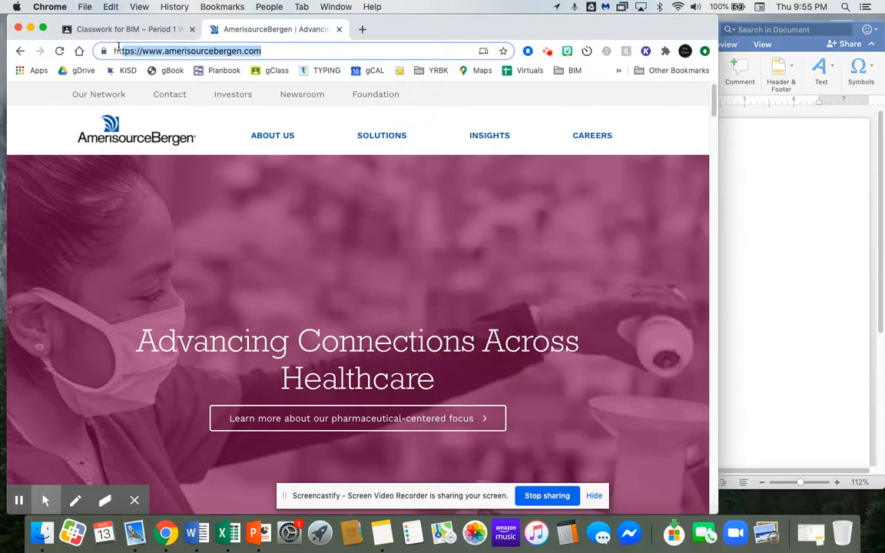
type("Berk")
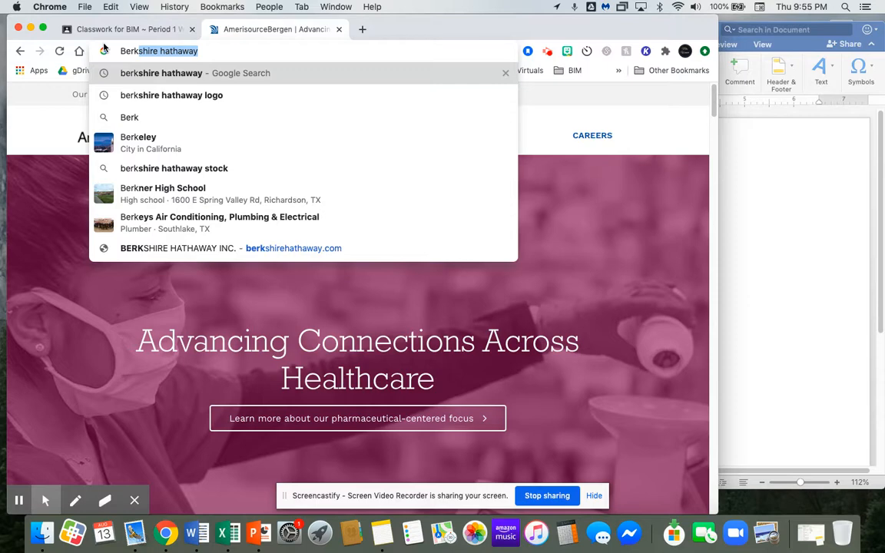
type("shire hathaway compani")
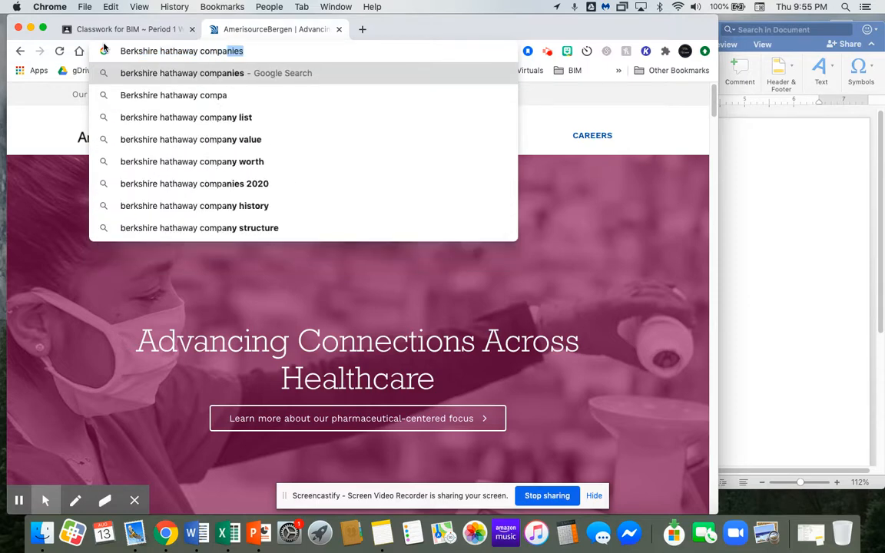
type("es")
key("Return")
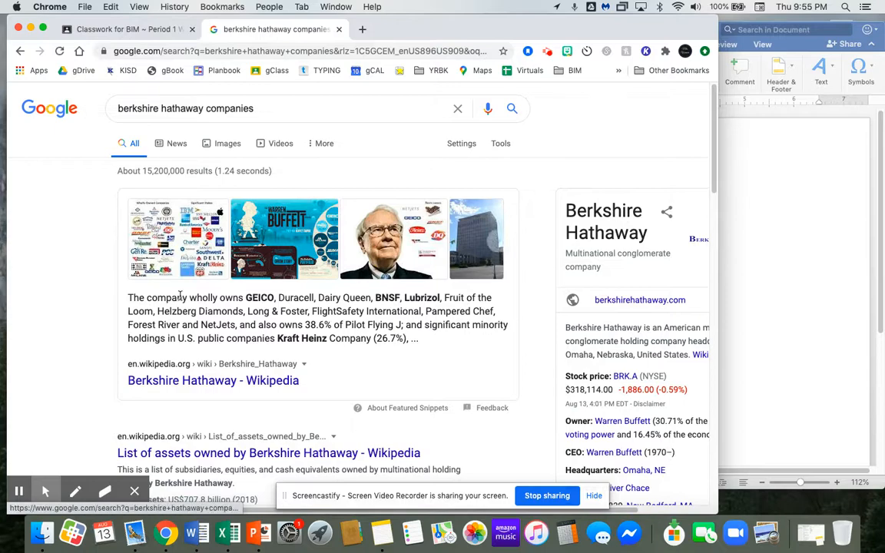
scroll(180, 295, "down", 1)
scroll(180, 298, "down", 5)
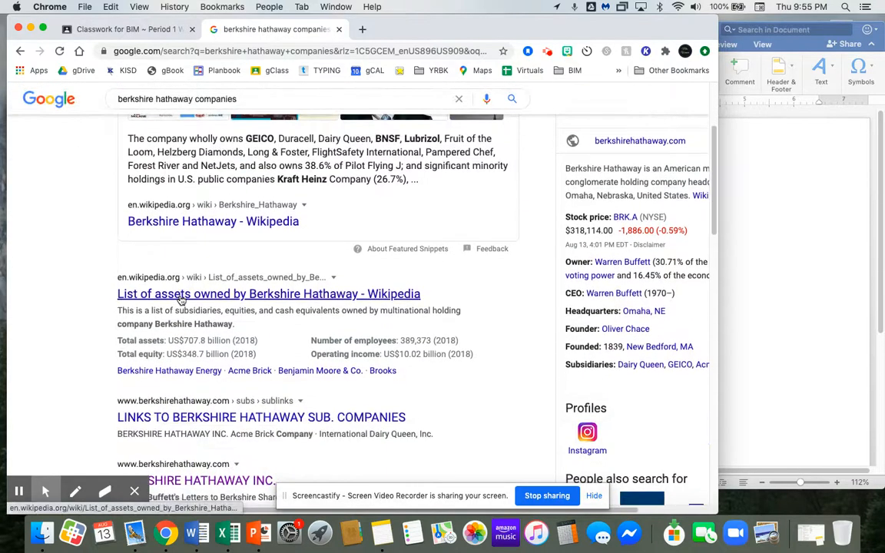
scroll(181, 299, "down", 1)
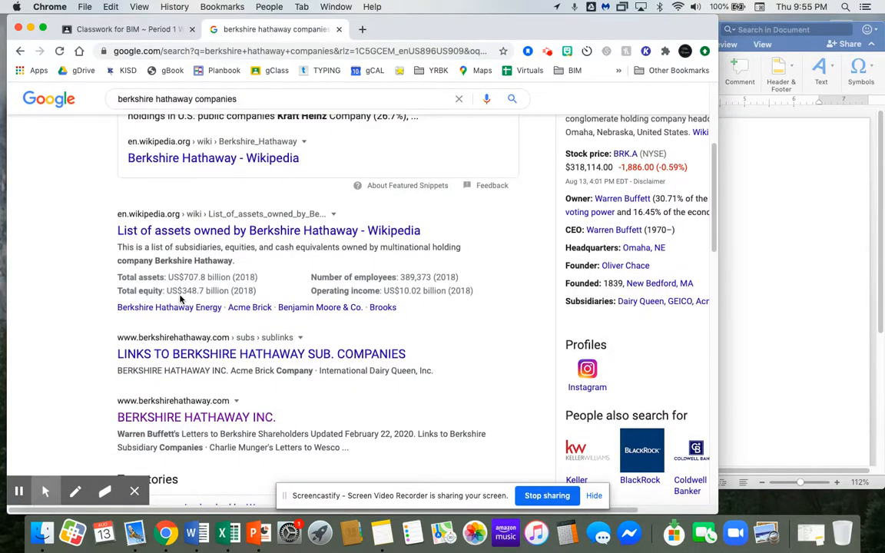
scroll(182, 298, "up", 5)
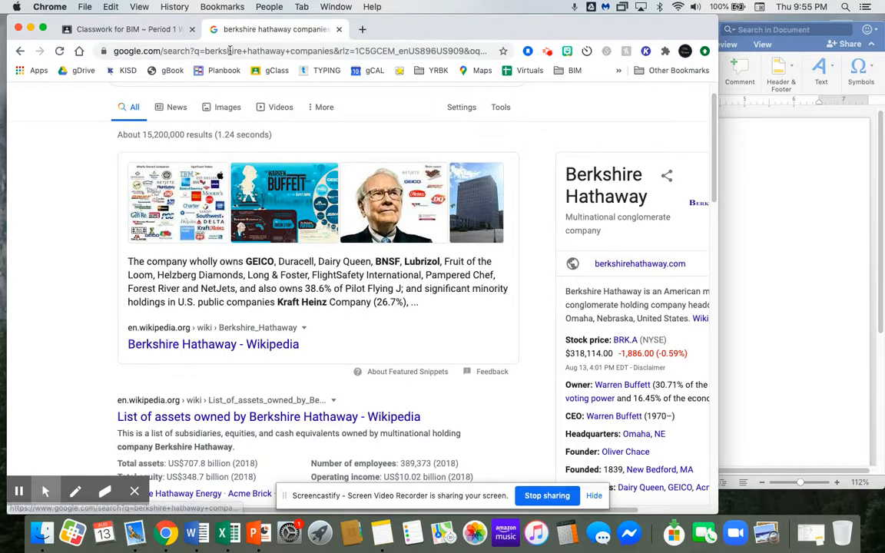
scroll(259, 122, "up", 1)
- Refine the query to 'berkshire hathaway list of companies' and rerun the search
left_click(205, 109)
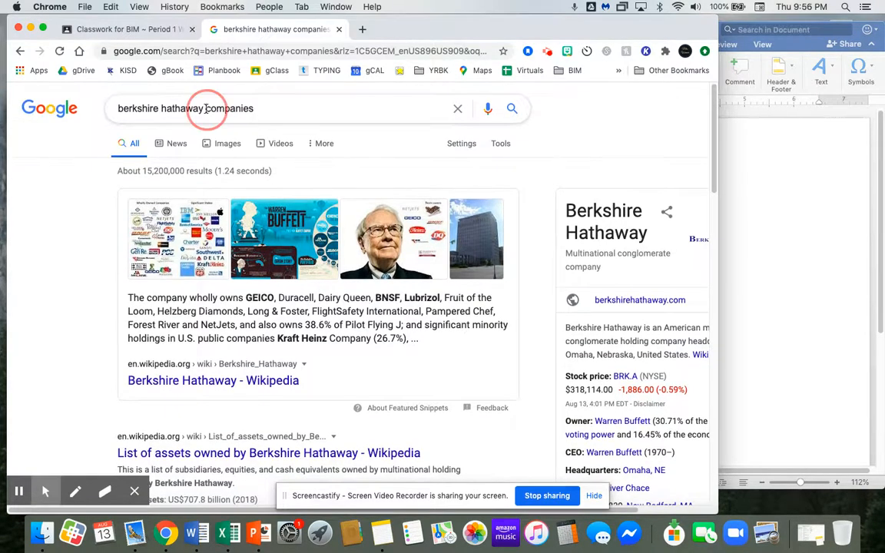
type("list of")
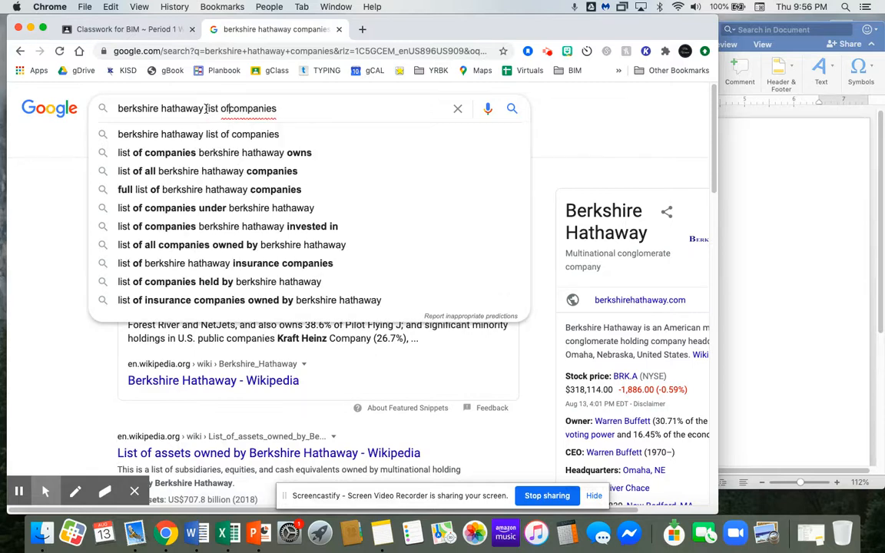
key("Return")
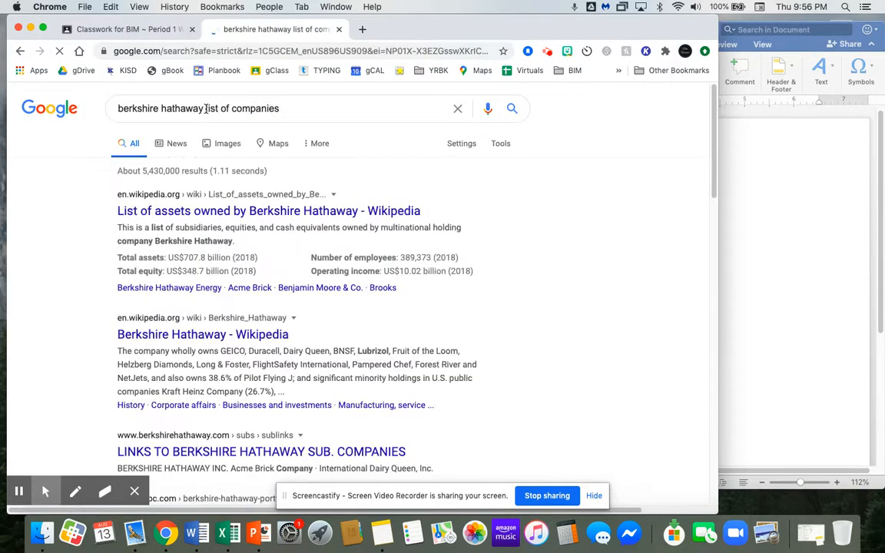
left_click(226, 212)
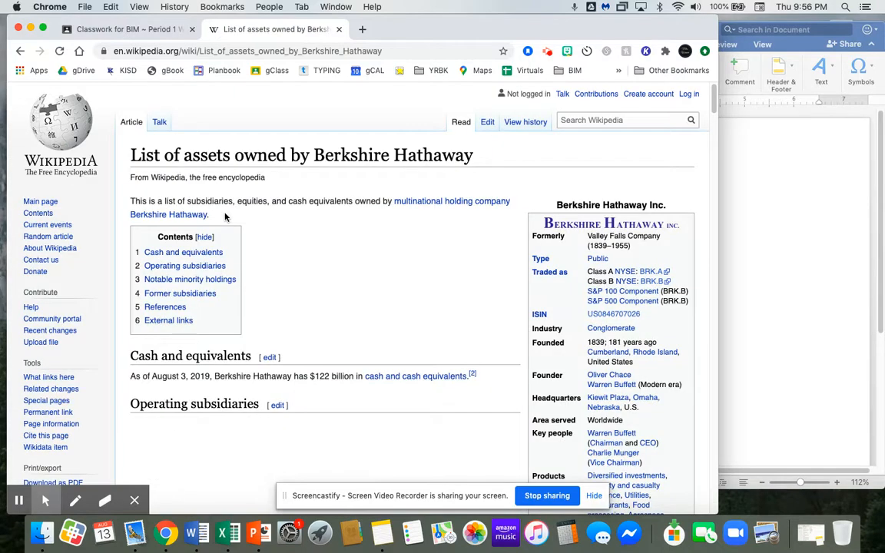
scroll(291, 254, "down", 10)
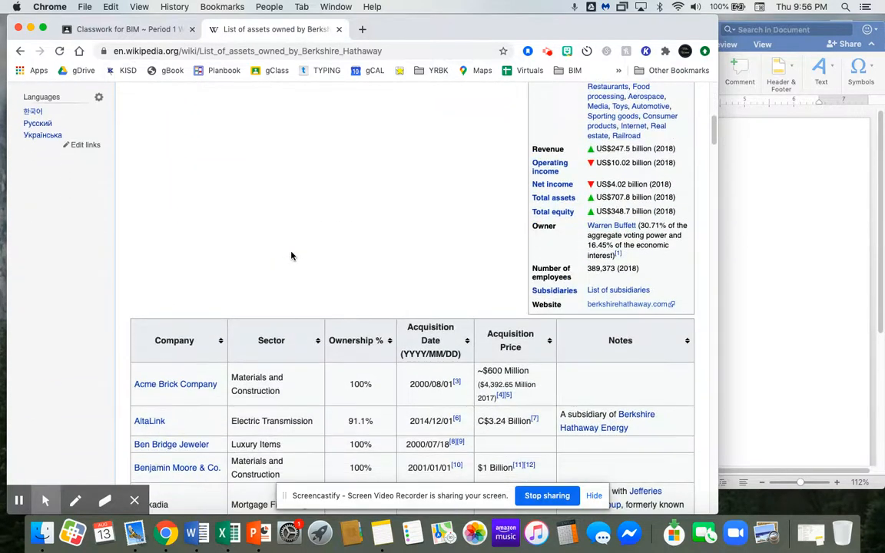
scroll(291, 256, "down", 4)
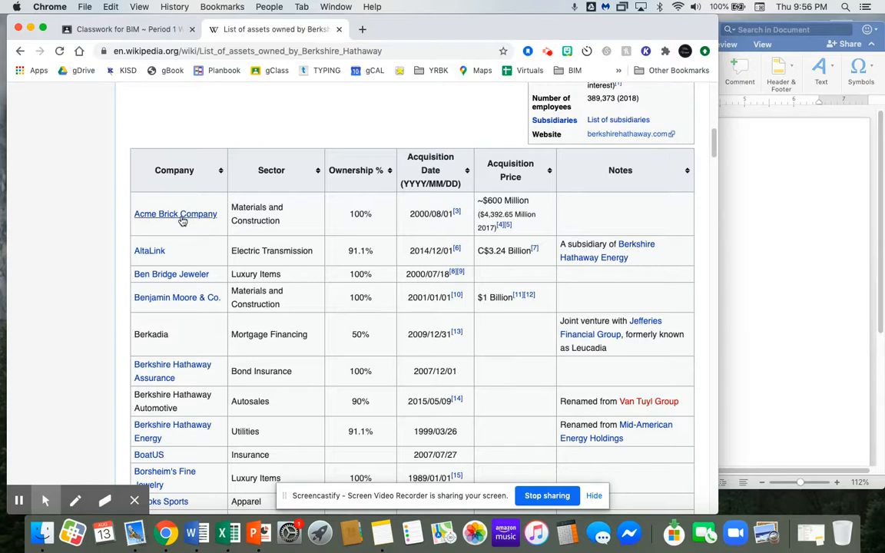
scroll(175, 213, "down", 2)
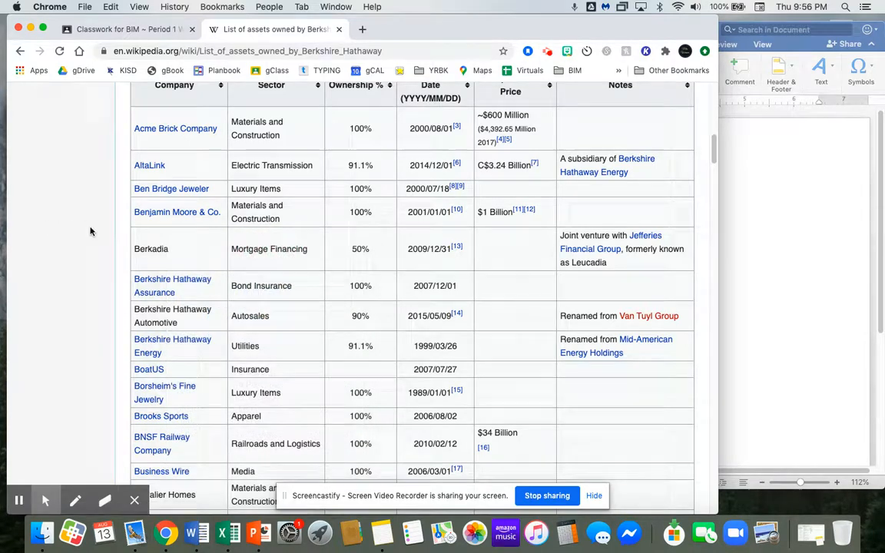
scroll(90, 231, "down", 2)
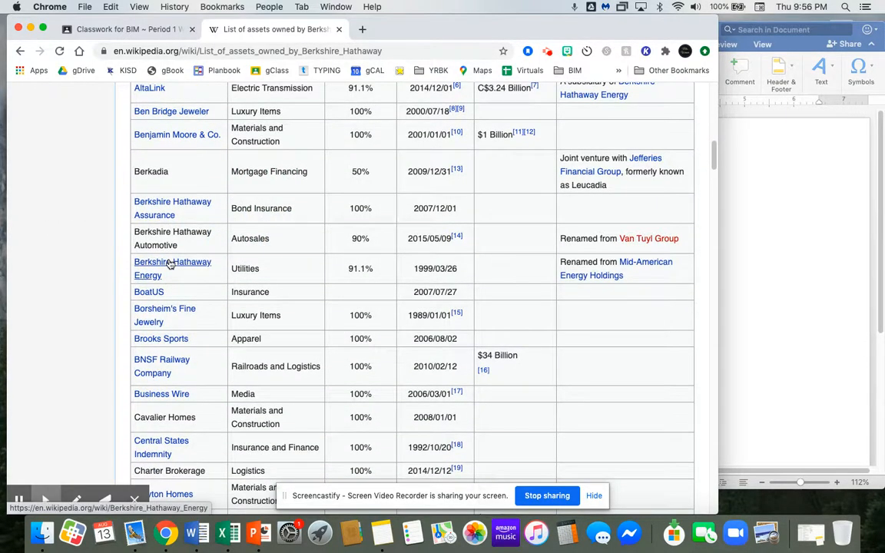
mouse_move(168, 262)
scroll(75, 286, "down", 3)
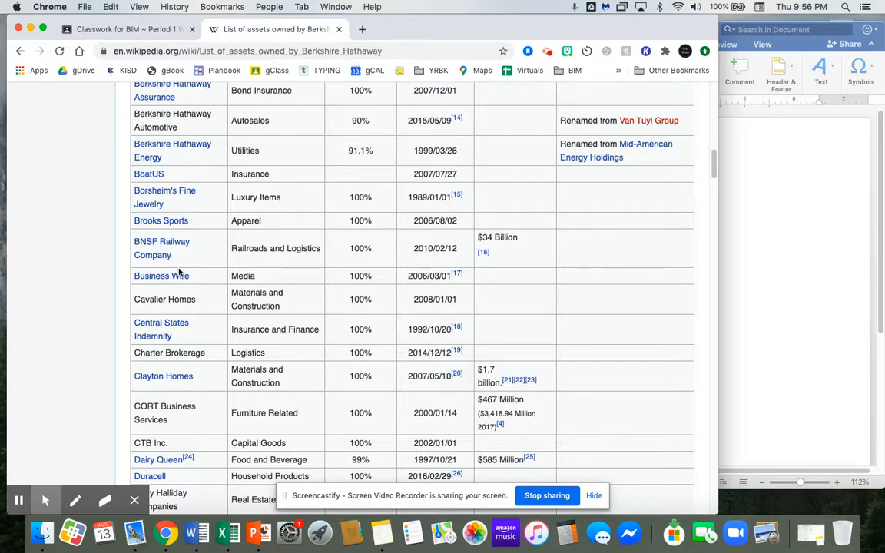
scroll(179, 272, "down", 1)
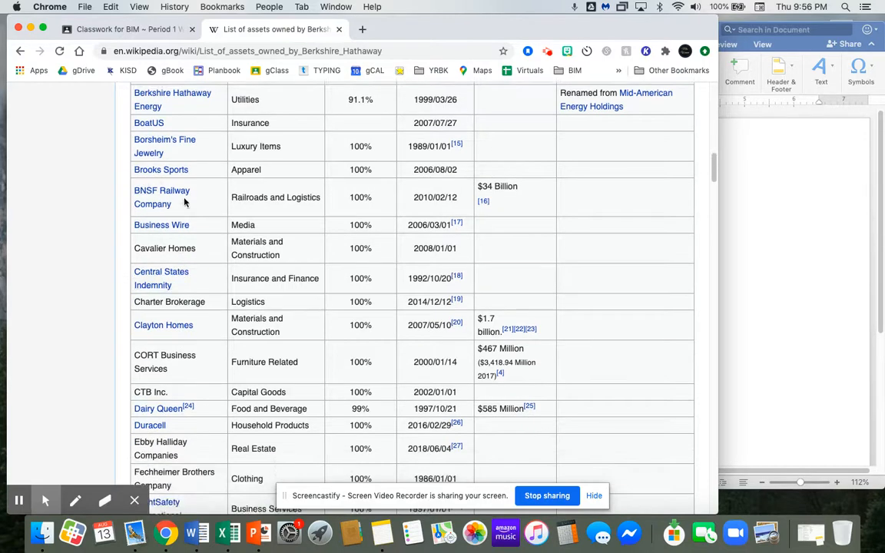
scroll(208, 313, "down", 2)
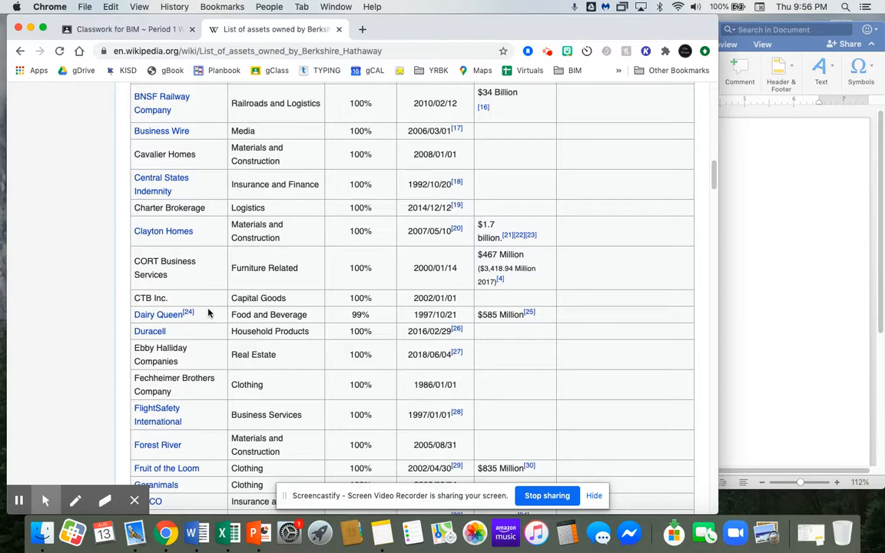
scroll(204, 334, "down", 1)
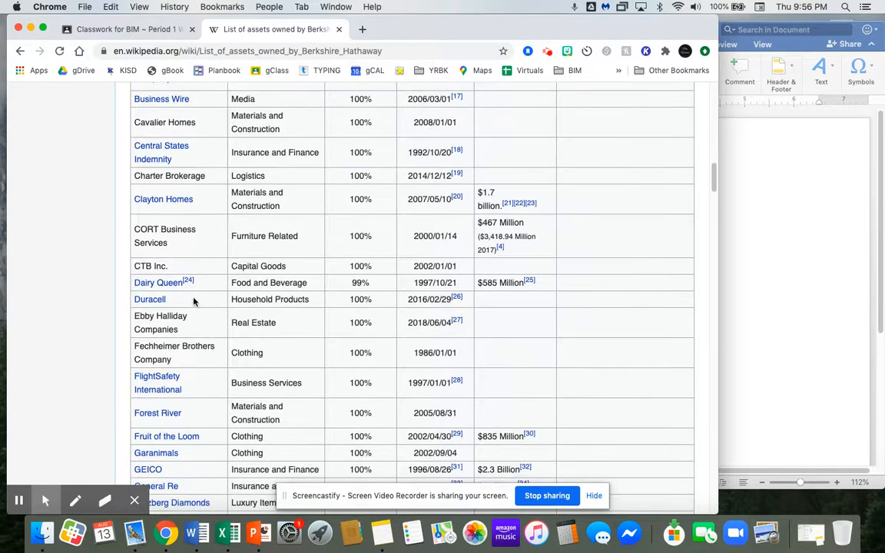
scroll(204, 354, "down", 2)
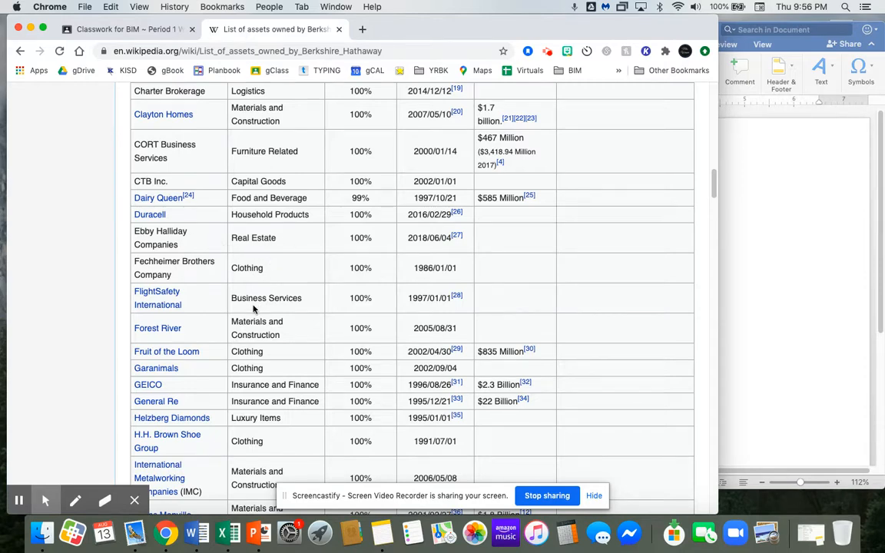
scroll(228, 310, "down", 1)
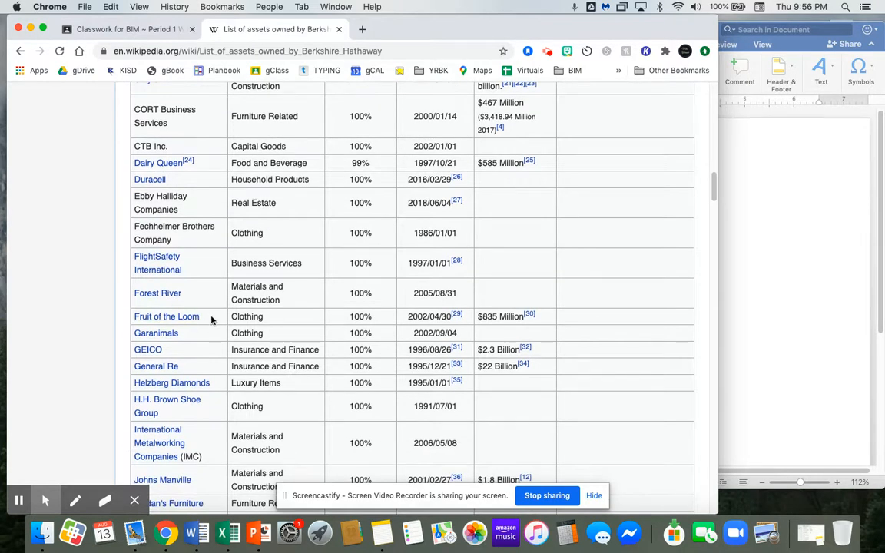
scroll(211, 320, "down", 2)
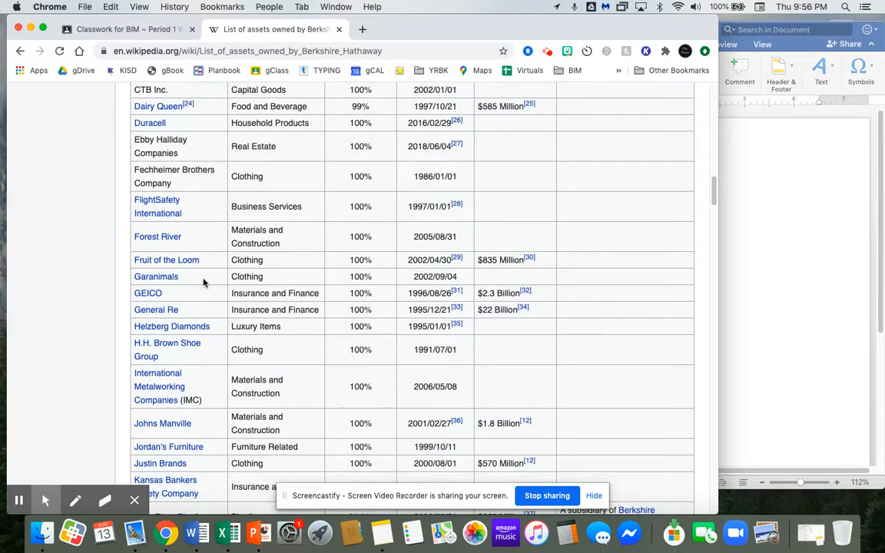
scroll(203, 283, "down", 2)
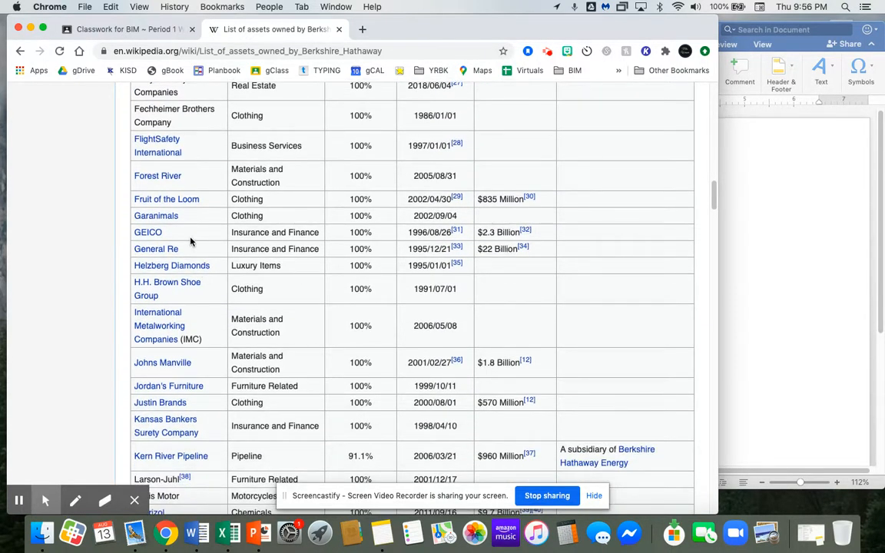
scroll(191, 240, "down", 1)
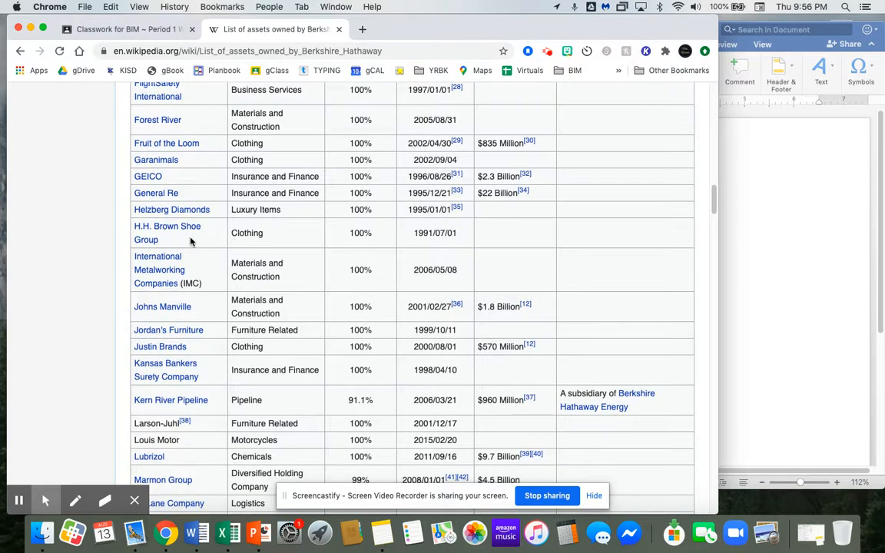
mouse_move(195, 217)
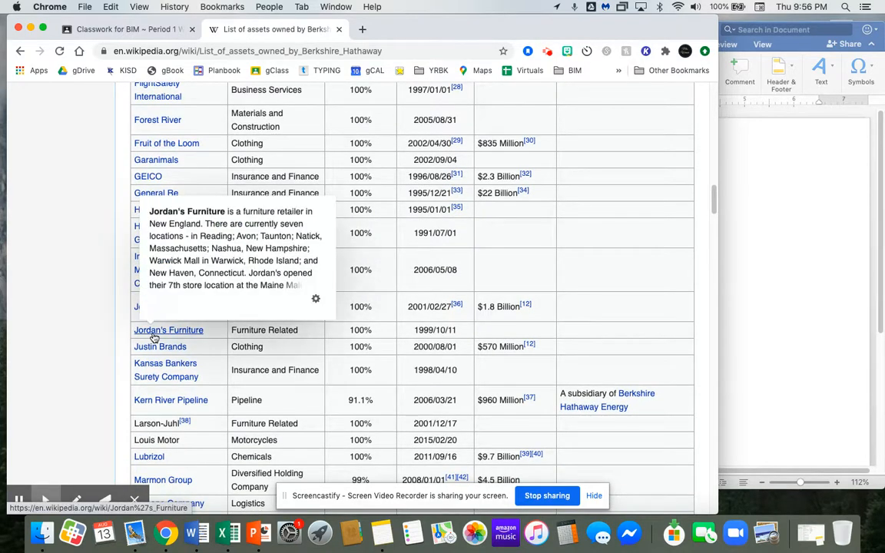
scroll(154, 338, "down", 3)
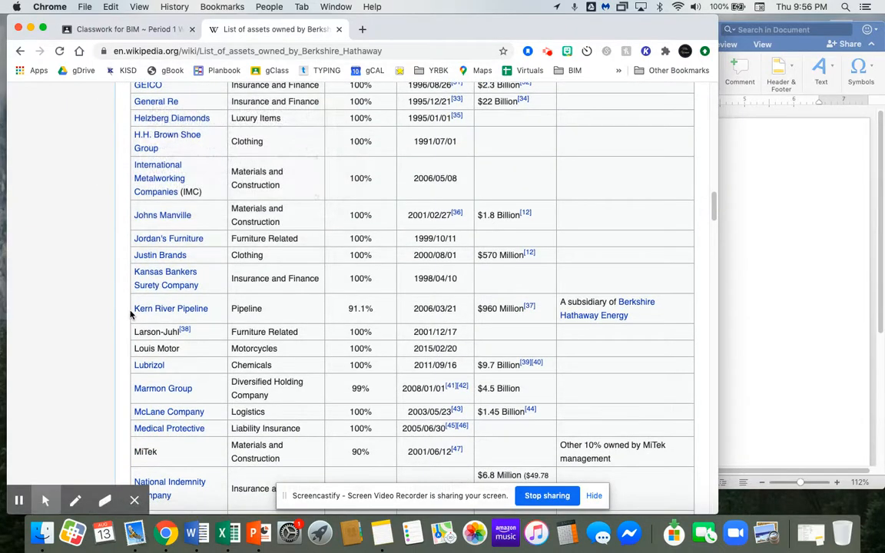
scroll(148, 363, "down", 3)
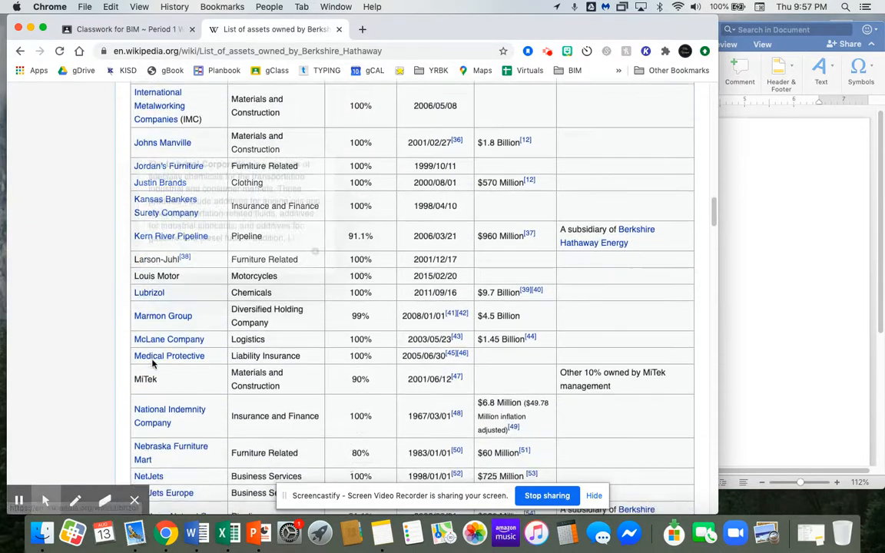
scroll(152, 363, "down", 3)
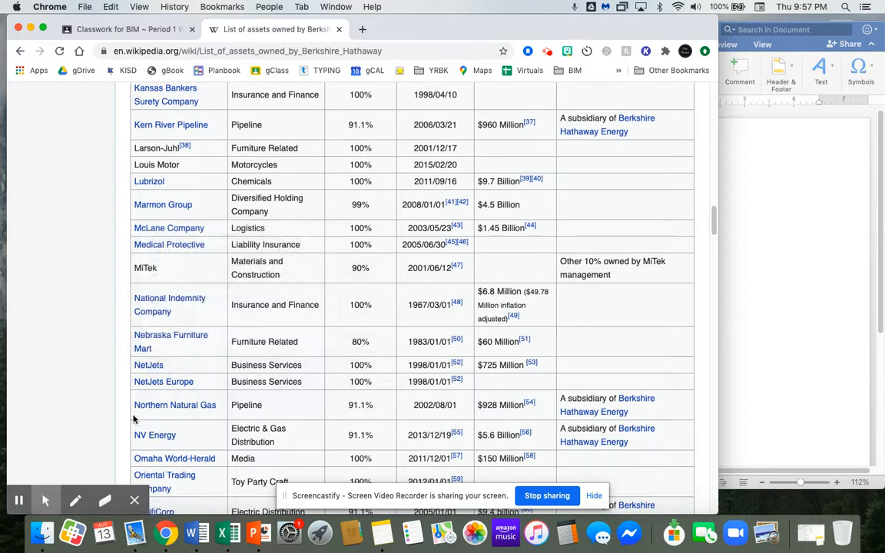
scroll(154, 392, "down", 1)
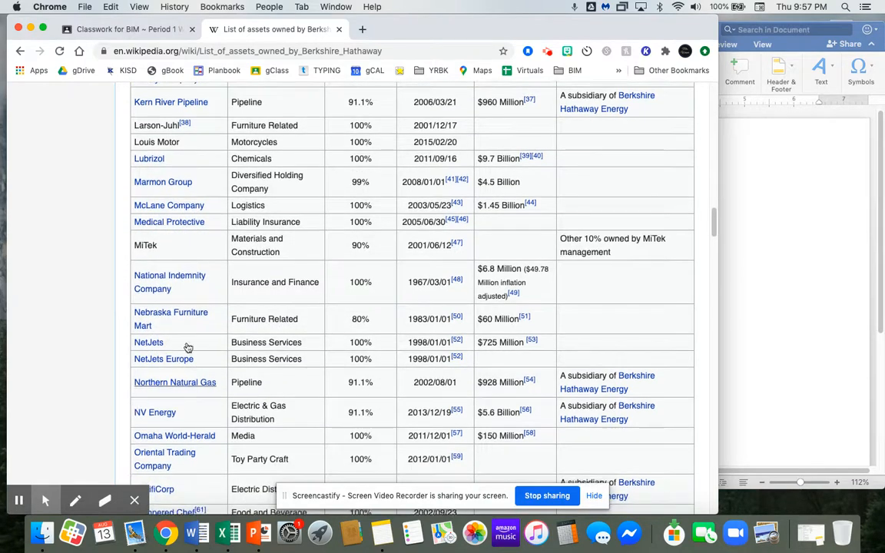
scroll(215, 414, "down", 5)
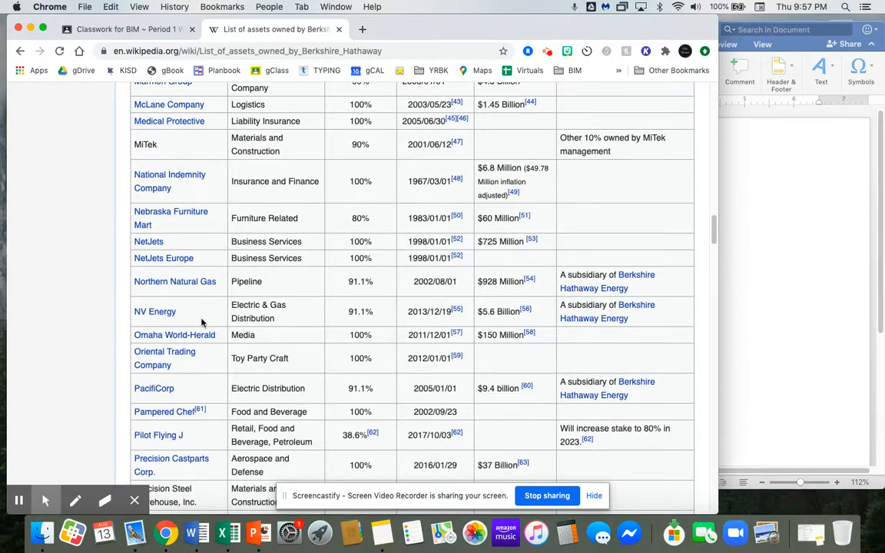
scroll(201, 322, "down", 2)
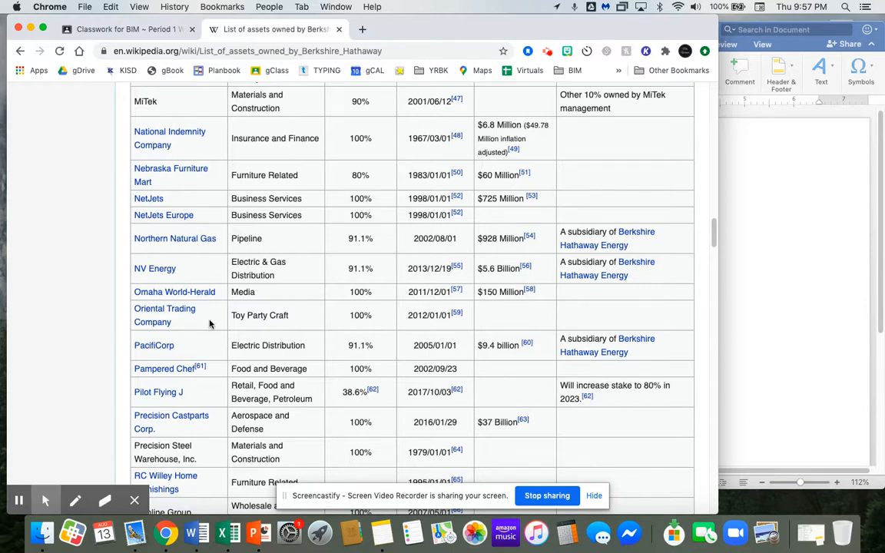
scroll(210, 324, "down", 3)
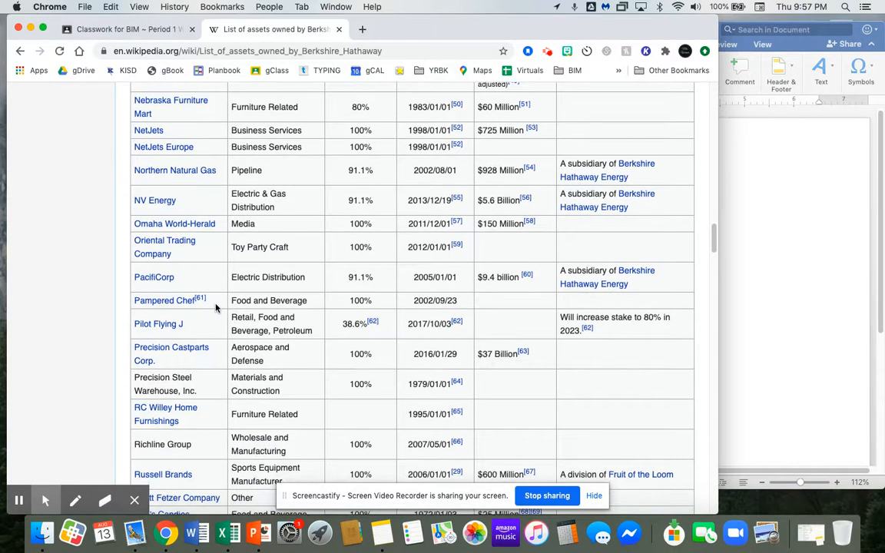
scroll(216, 307, "down", 5)
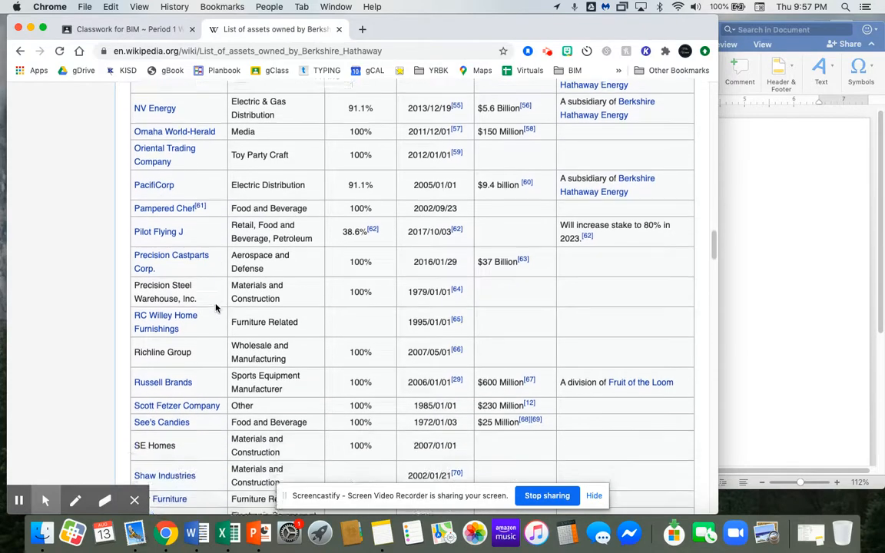
scroll(216, 307, "down", 1)
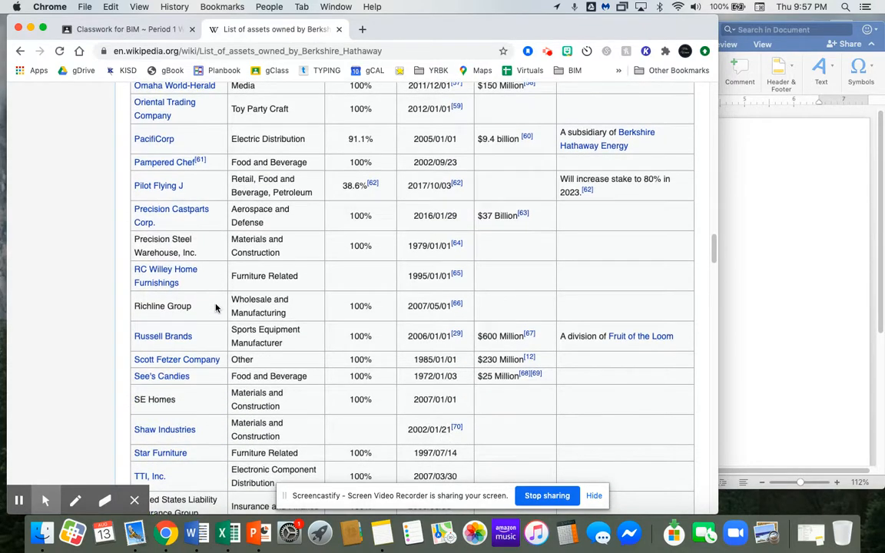
scroll(216, 307, "down", 4)
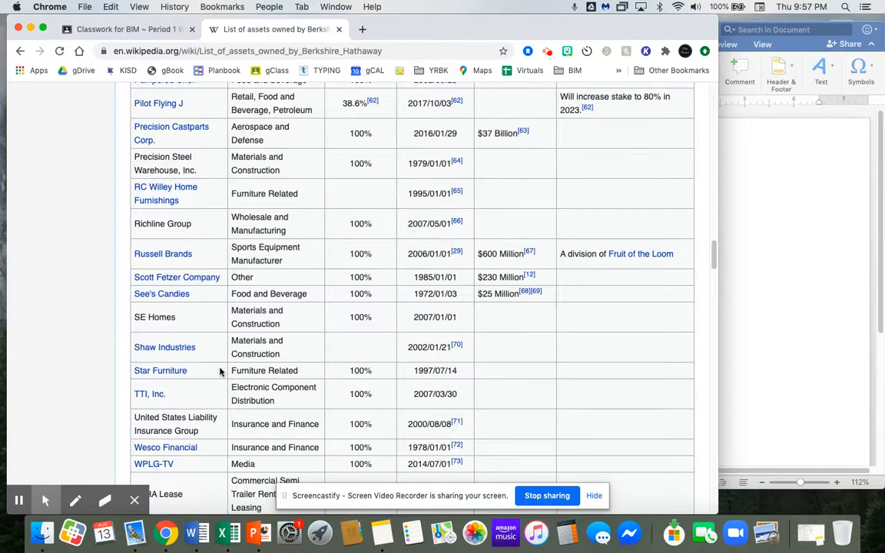
scroll(220, 372, "down", 4)
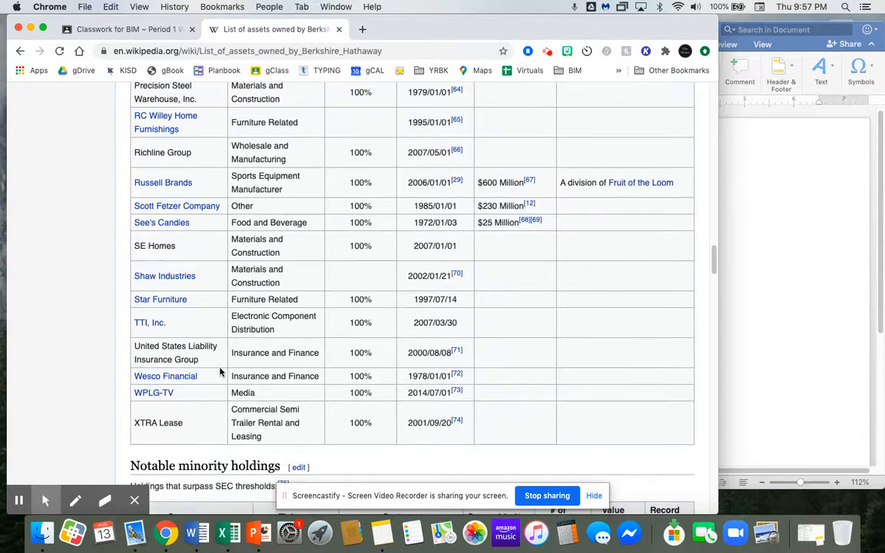
scroll(220, 372, "down", 3)
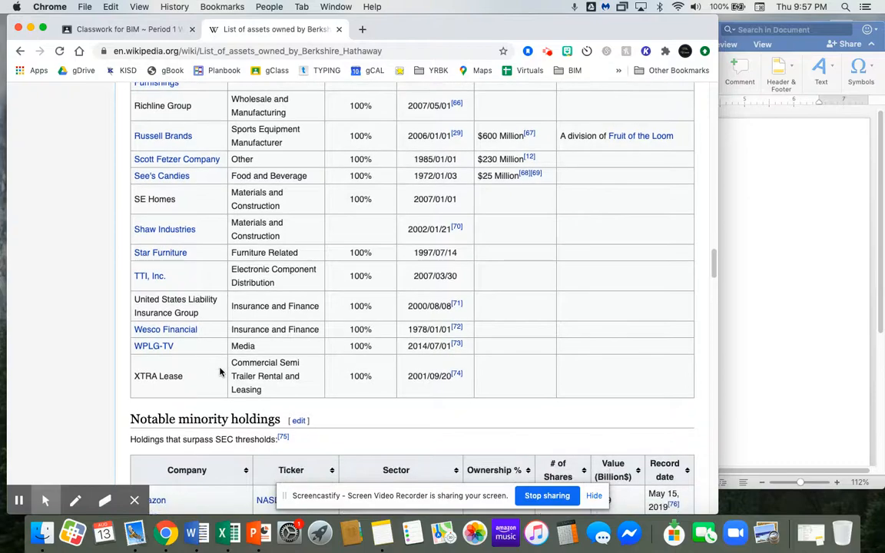
scroll(216, 391, "down", 3)
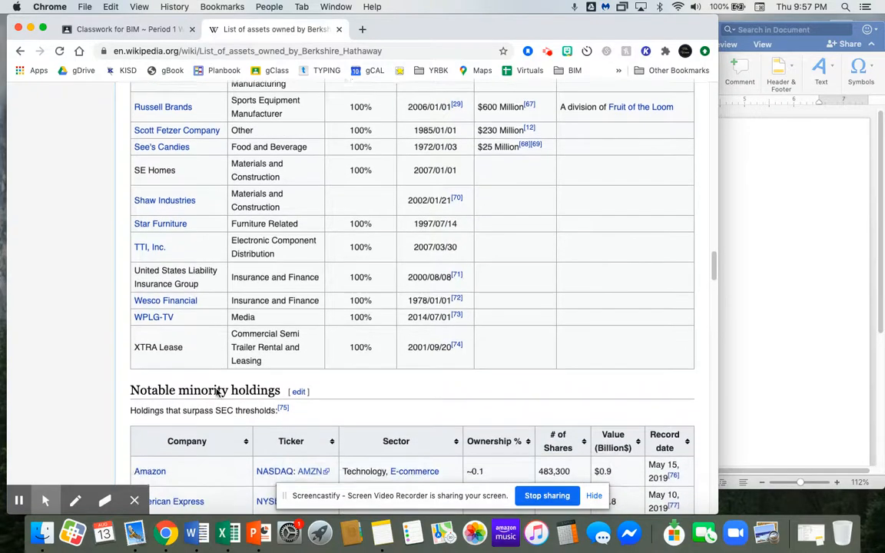
scroll(216, 392, "up", 15)
scroll(218, 391, "down", 18)
scroll(217, 393, "down", 1)
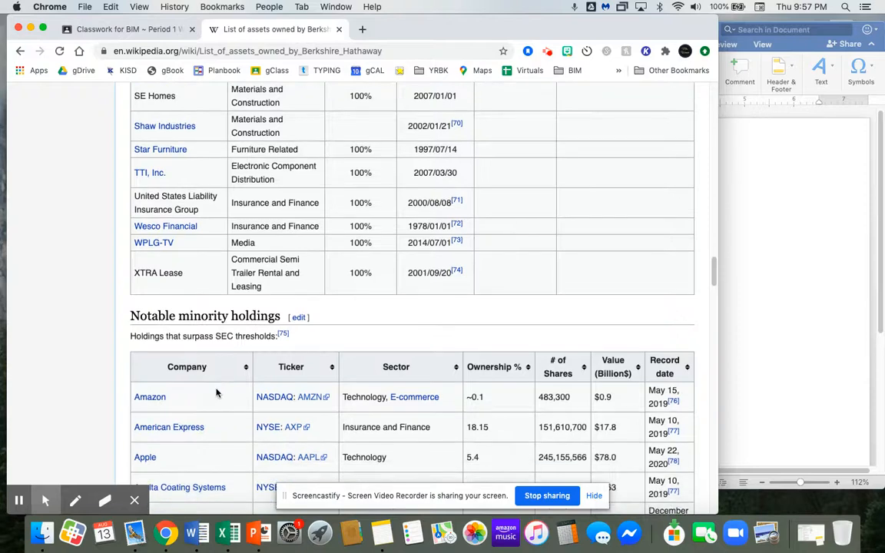
scroll(216, 393, "down", 1)
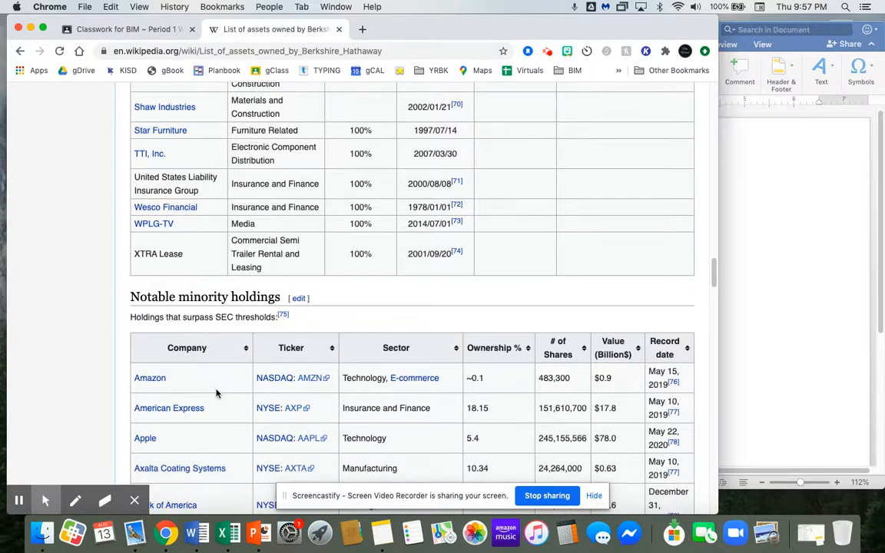
scroll(216, 394, "down", 2)
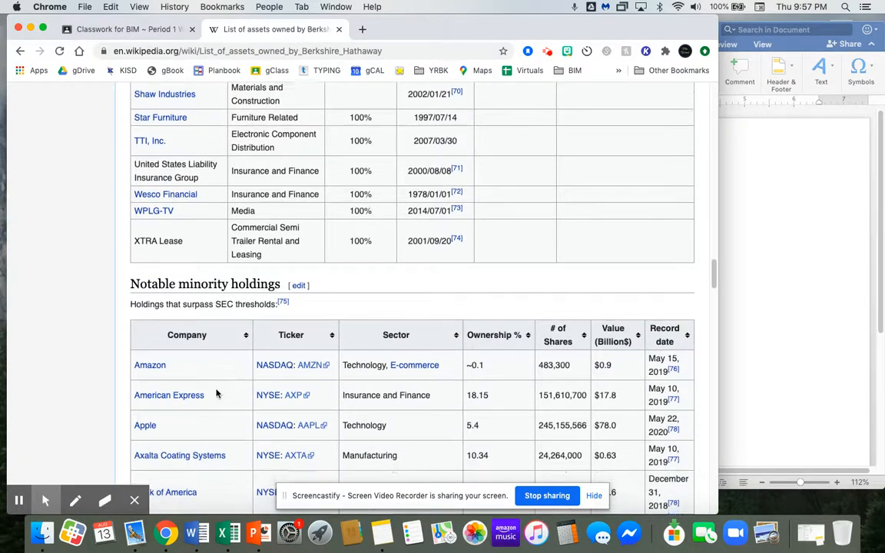
scroll(216, 393, "down", 3)
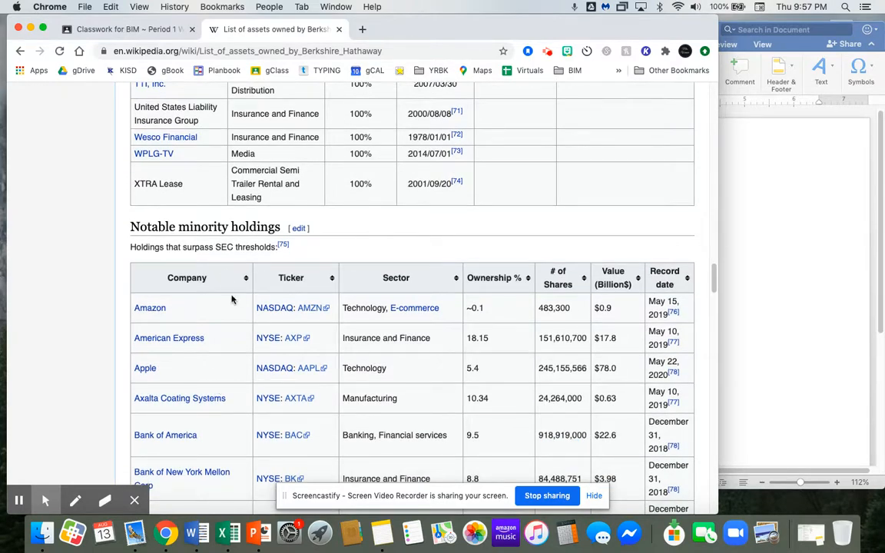
scroll(232, 300, "up", 20)
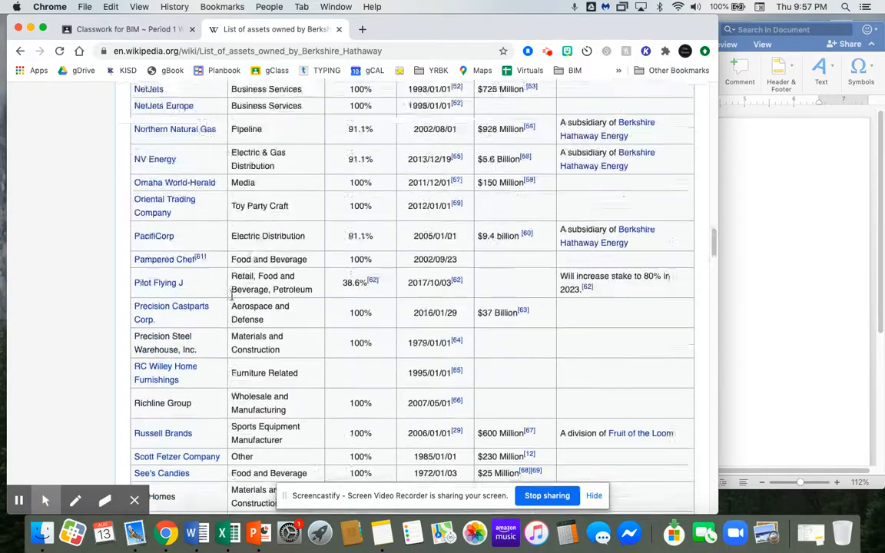
scroll(231, 299, "up", 20)
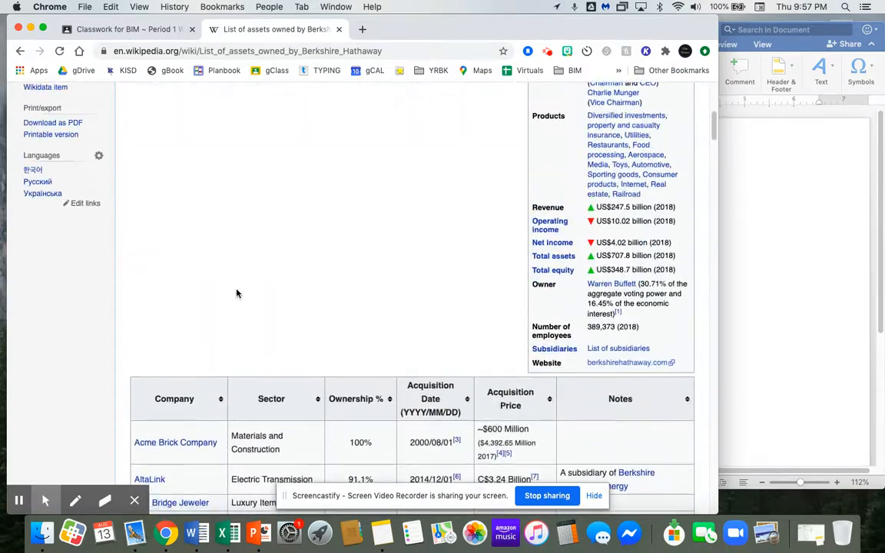
scroll(305, 221, "up", 5)
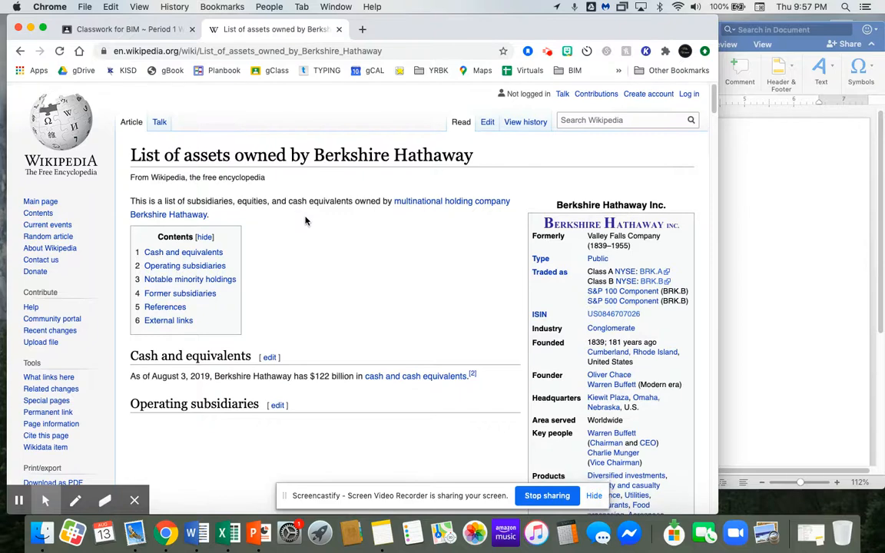
- Close the Wikipedia tab, review Finishing Up steps 5–7, and bring the Word company list forward
left_click(339, 29)
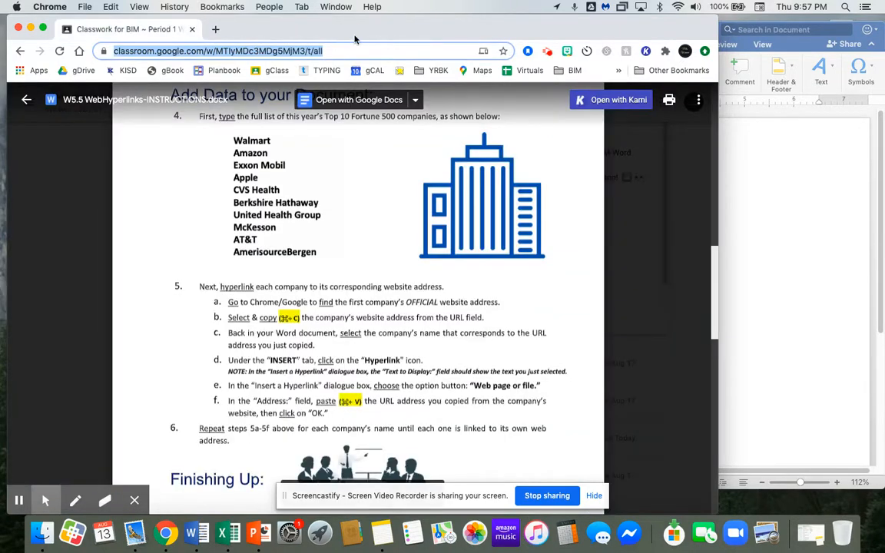
scroll(552, 198, "down", 5)
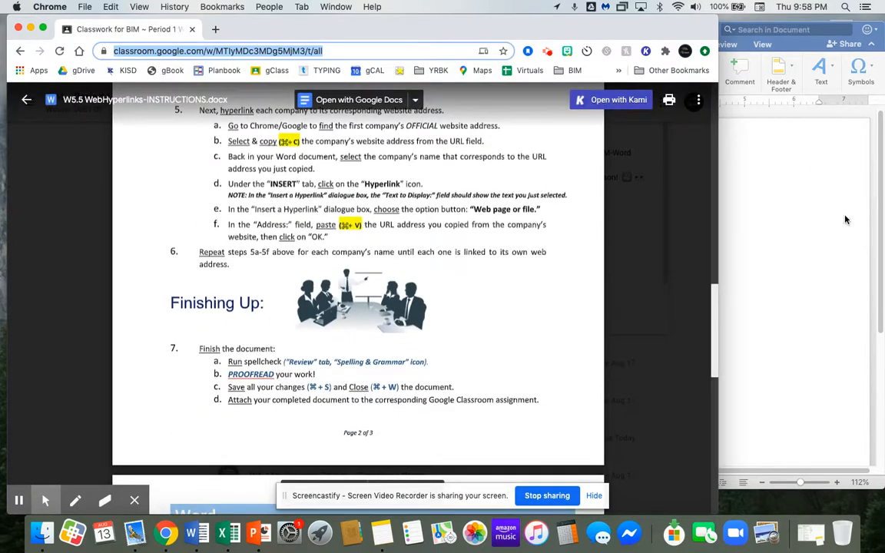
left_click(818, 225)
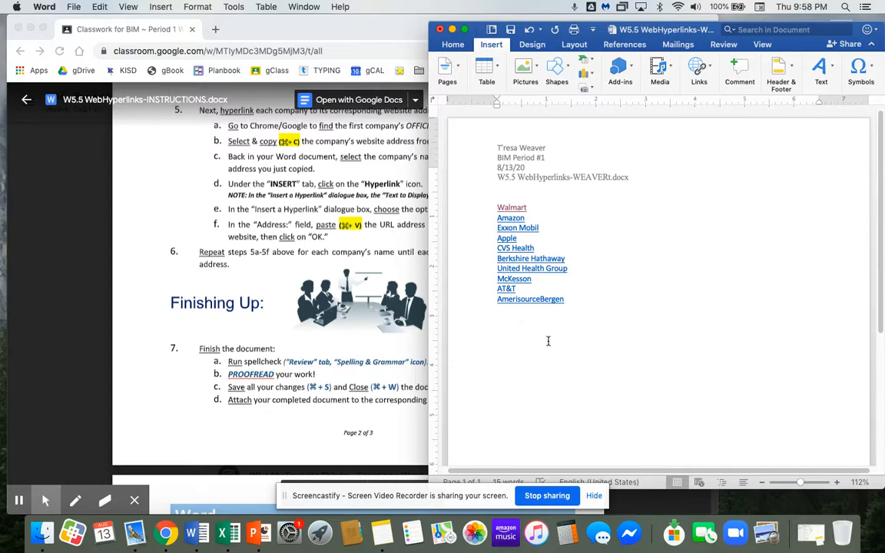
left_click_drag(365, 28, 281, 29)
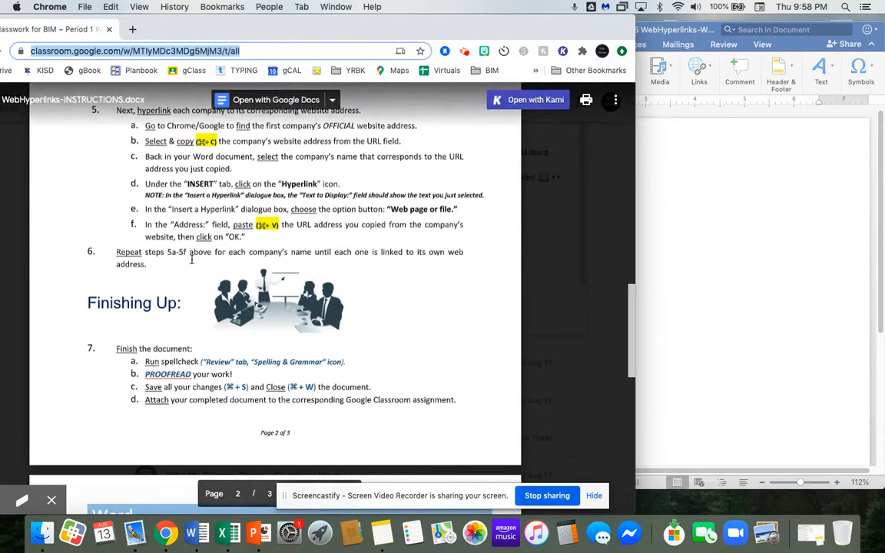
scroll(198, 203, "up", 2)
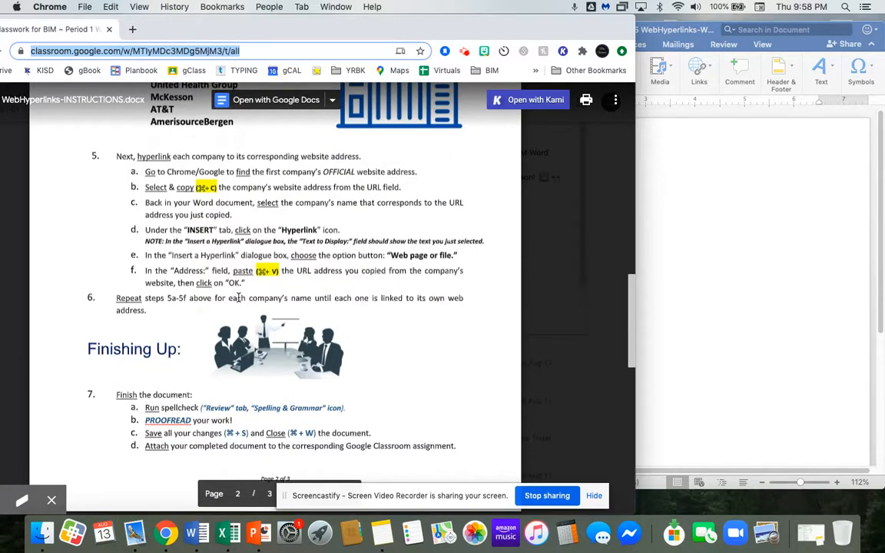
scroll(239, 298, "down", 4)
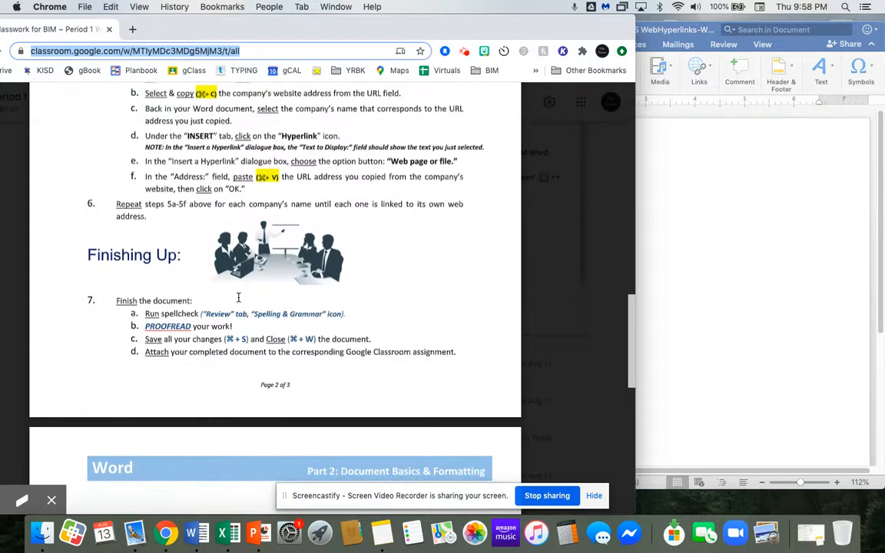
left_click(739, 297)
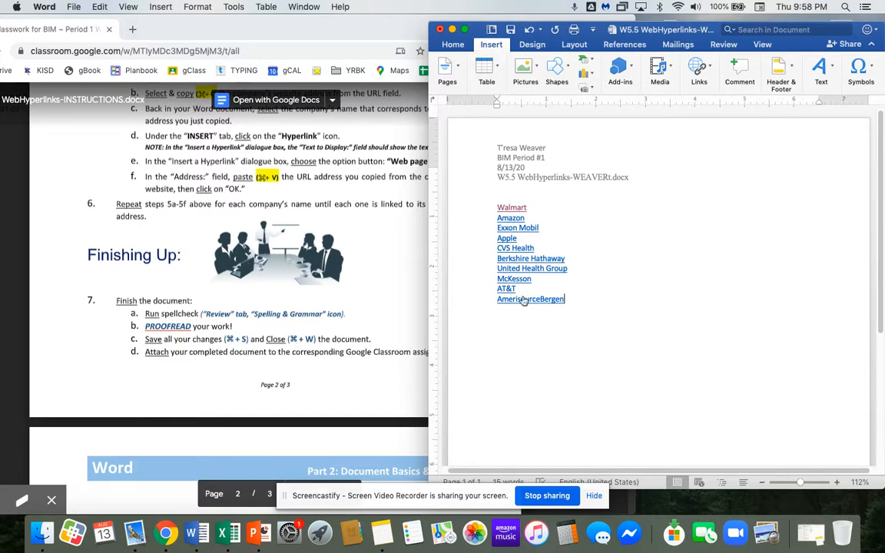
mouse_move(524, 300)
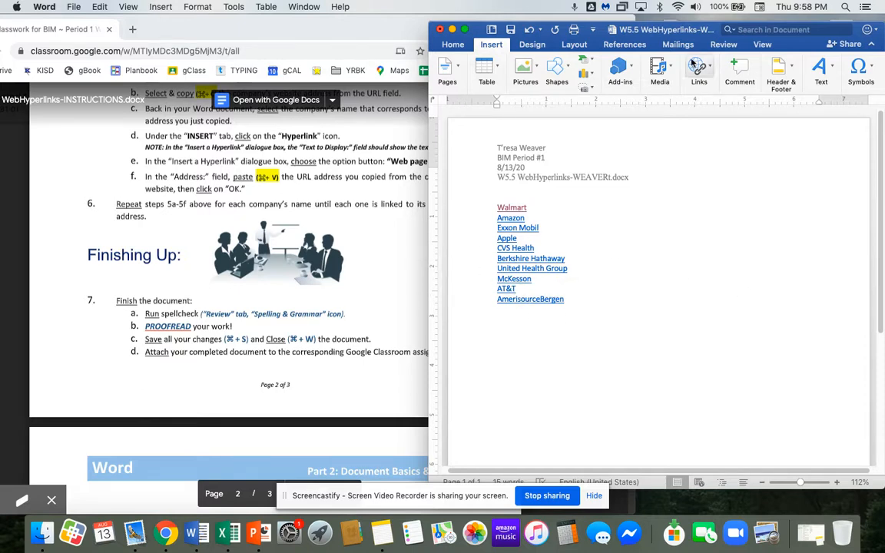
- Run Spelling & Grammar on the company list, confirm completion, and close the Mail window
left_click(734, 47)
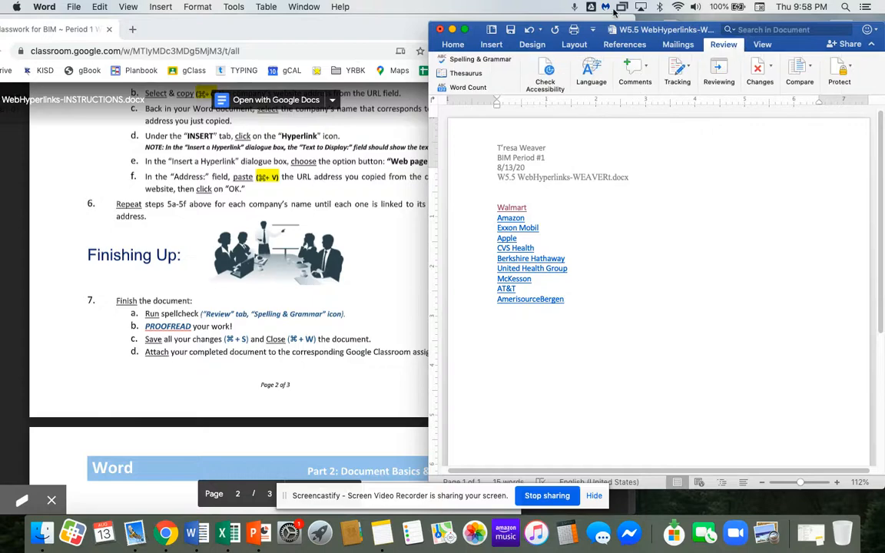
left_click(510, 61)
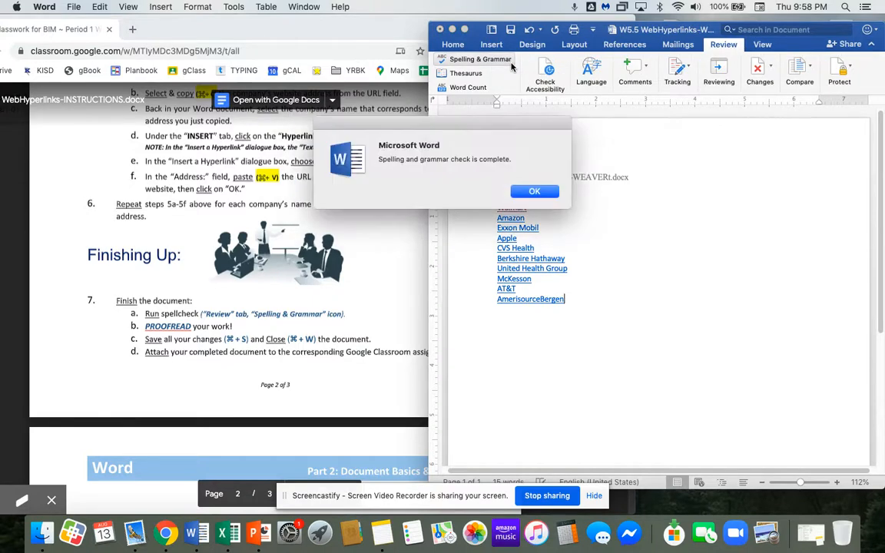
left_click(533, 193)
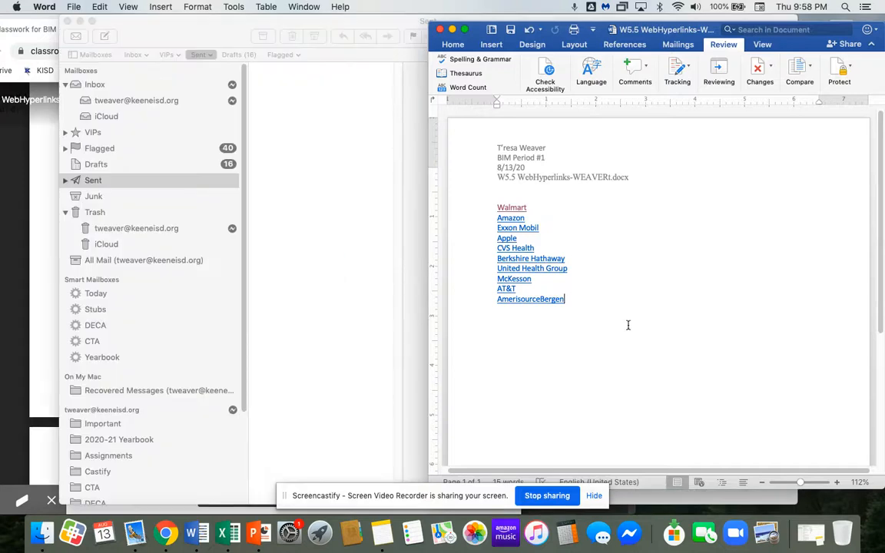
left_click(67, 22)
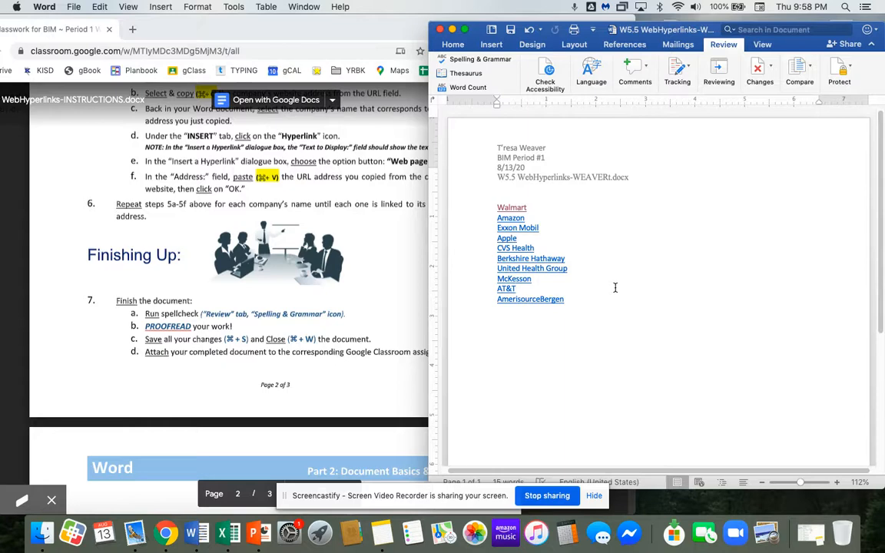
- Save and close the Word document, then move the Chrome instructions window right
key("super+s")
key("super+w")
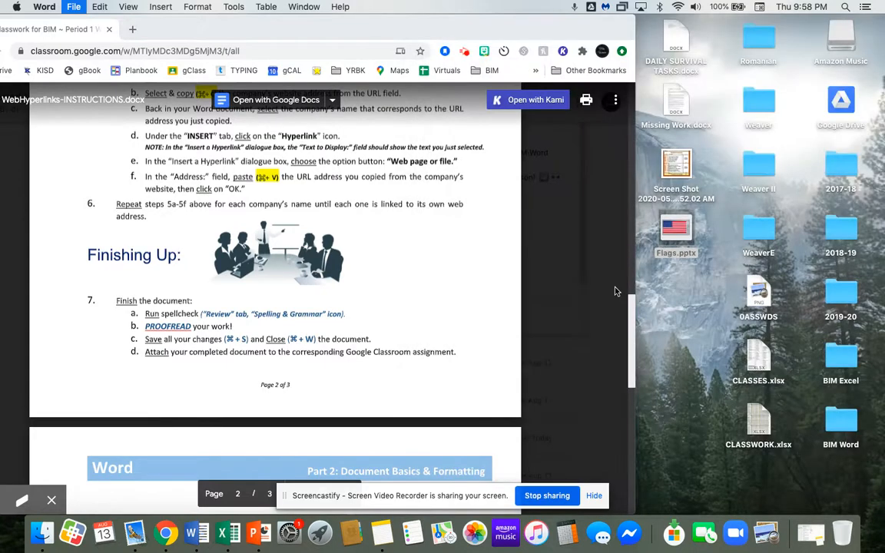
left_click(351, 50)
left_click_drag(344, 29, 471, 28)
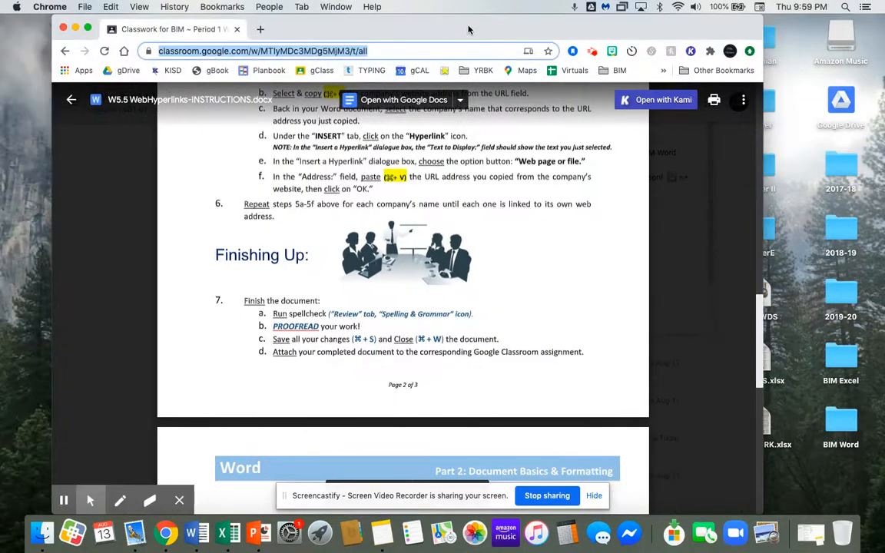
- Leave the file preview and open the W5.5 assignment for editing
left_click(77, 108)
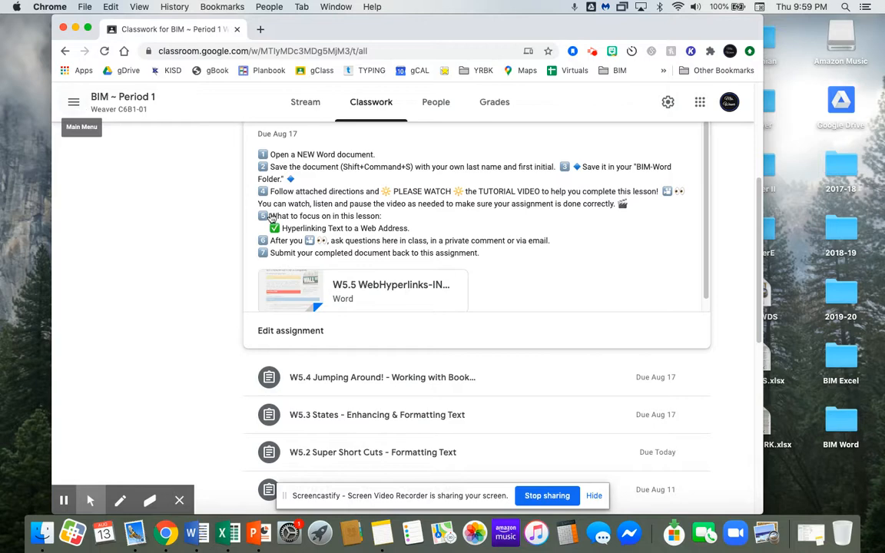
scroll(276, 232, "up", 2)
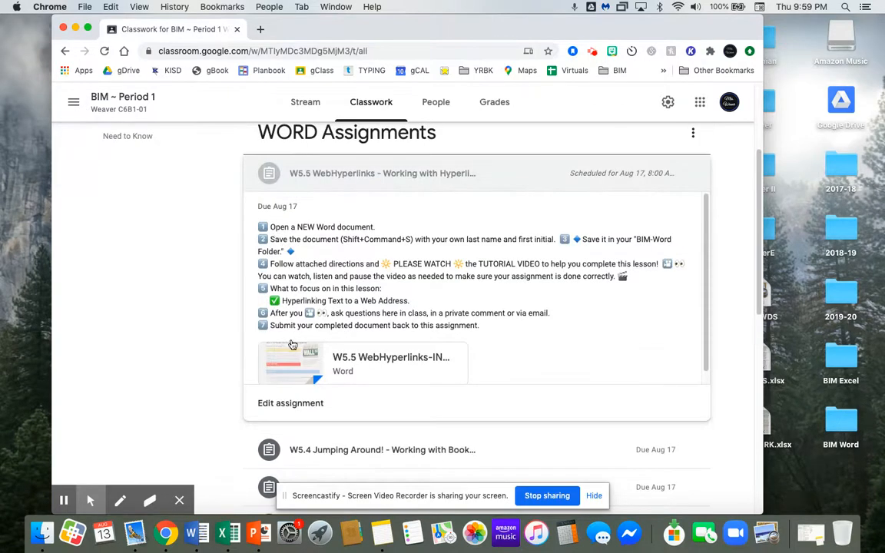
left_click(301, 412)
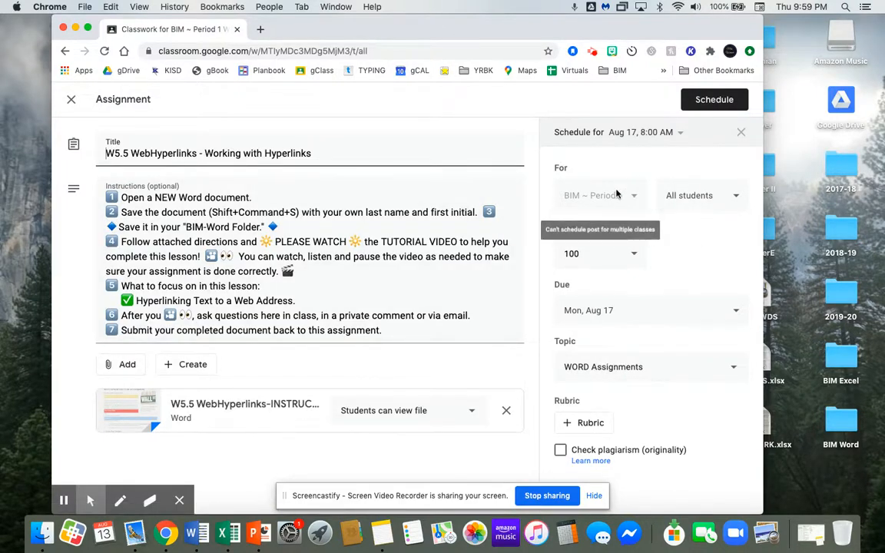
- Upload the W5.5 WebHyperlinks file from the BIM Word folder as an attachment
left_click(121, 367)
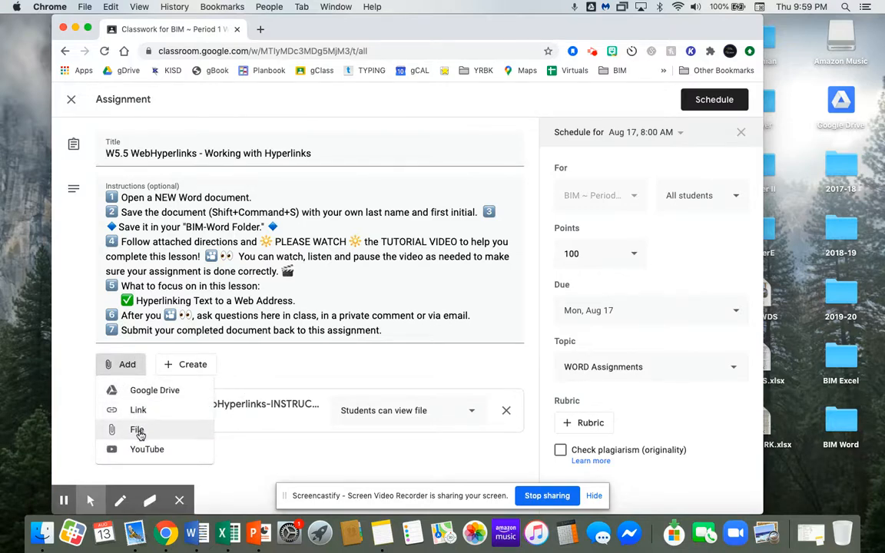
left_click(139, 433)
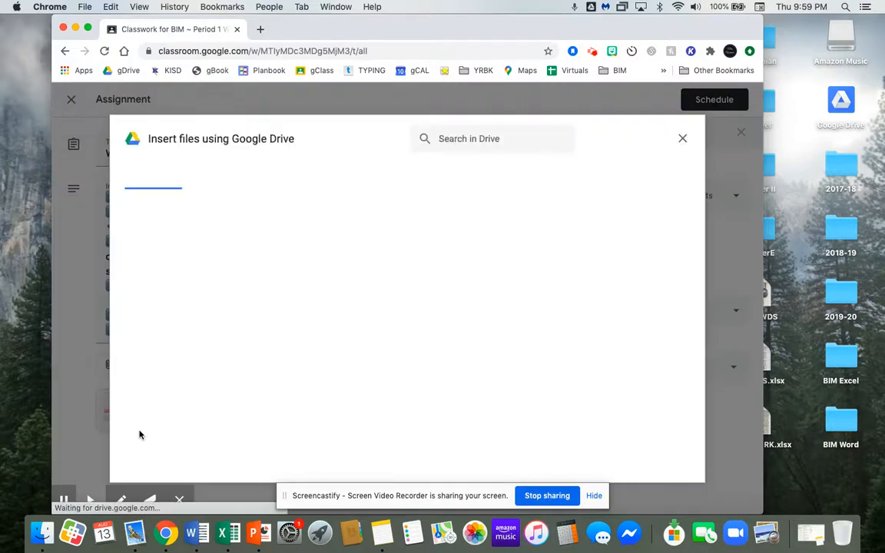
left_click(205, 178)
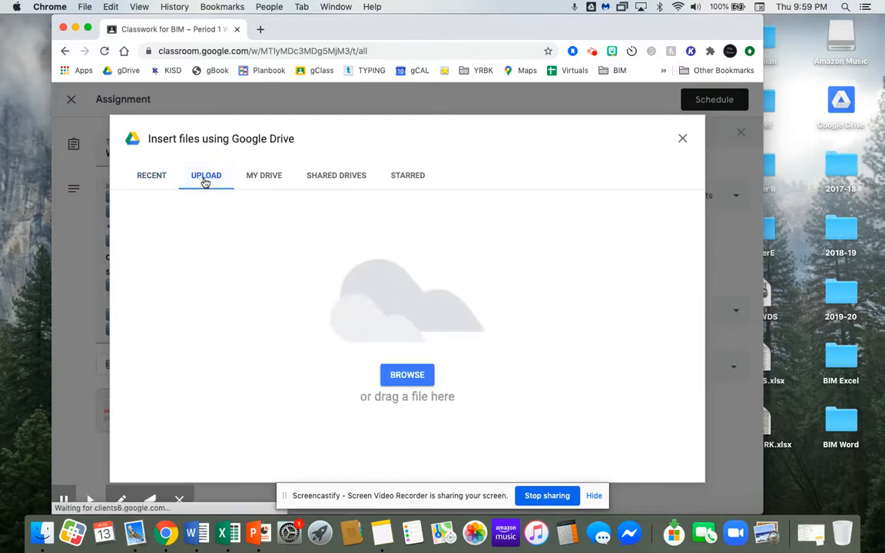
left_click(417, 376)
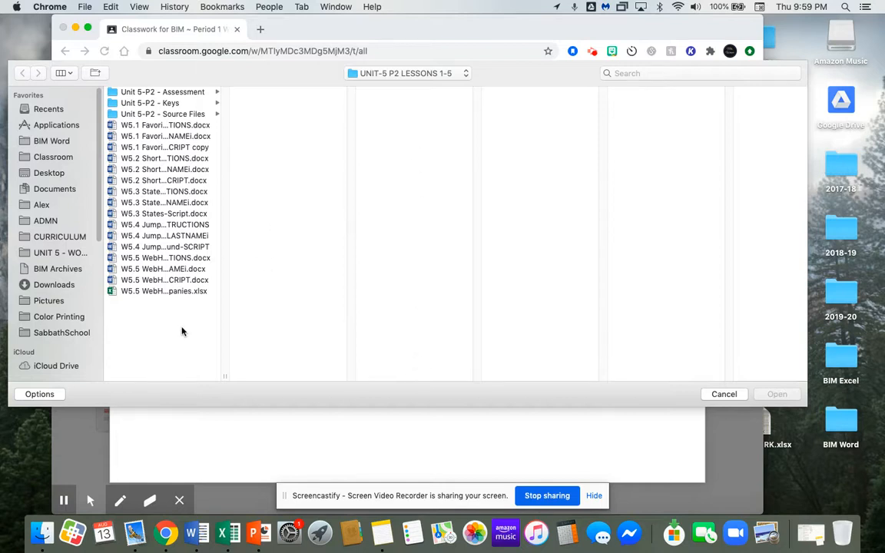
left_click(41, 145)
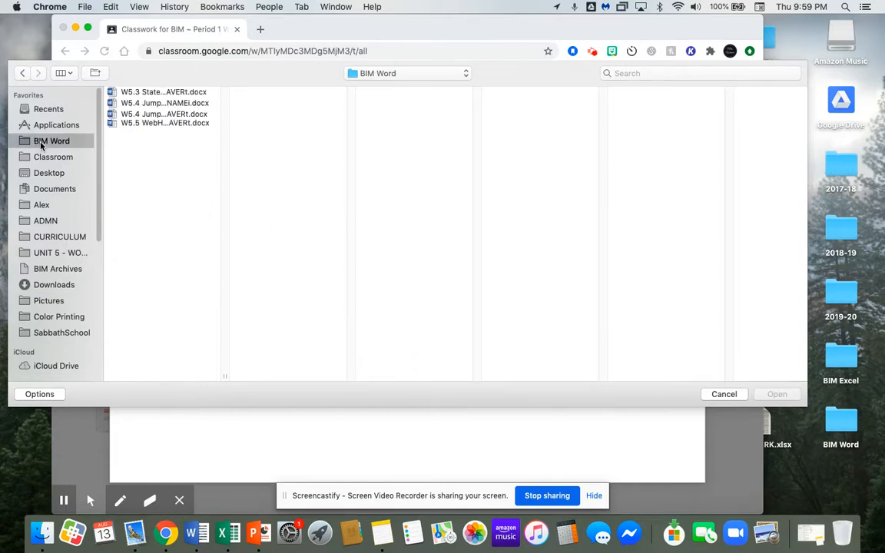
left_click(151, 126)
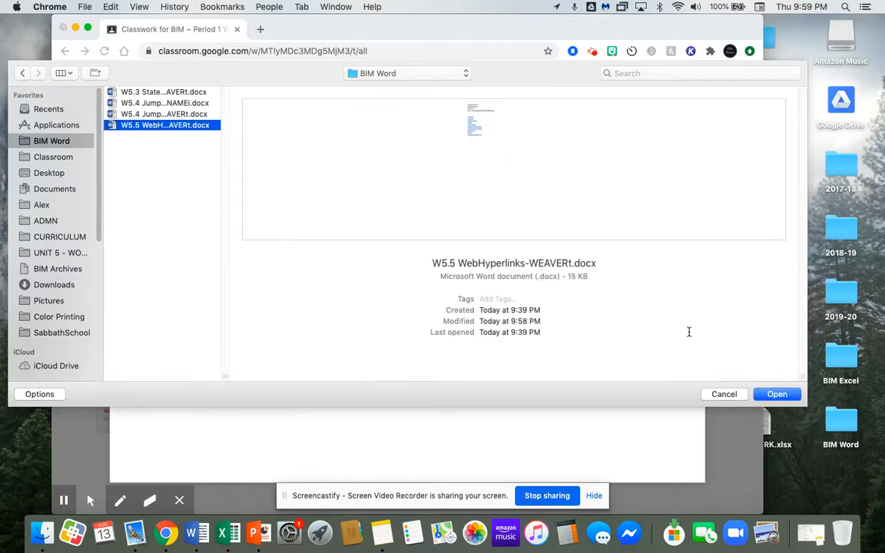
left_click_drag(172, 129, 293, 430)
left_click(724, 394)
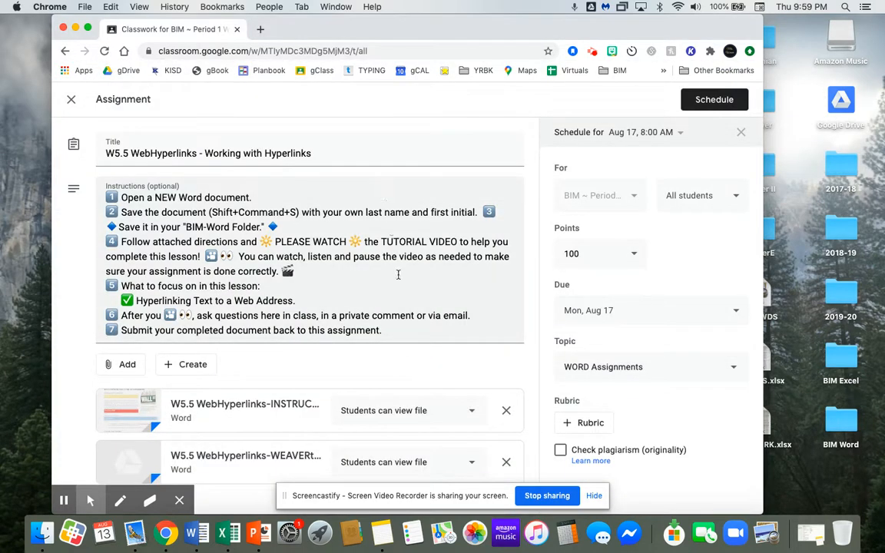